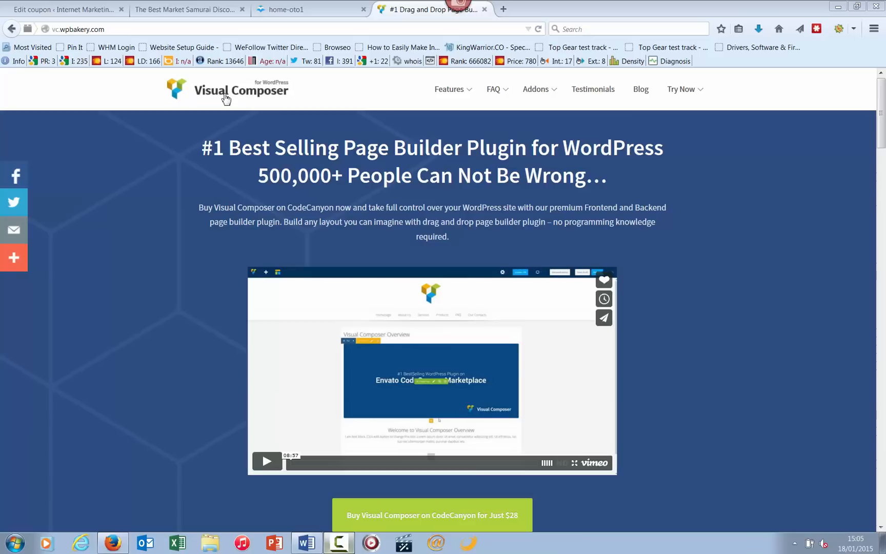
drag(258, 175, 608, 176)
click(608, 175)
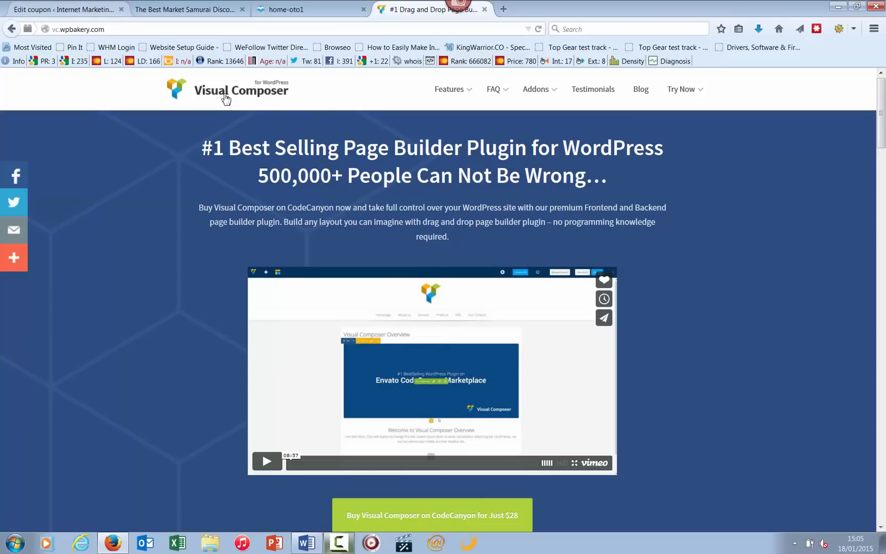
Step: Open the Market Samurai coupon in the Visual Composer frontend editor and look over its content
key(ctrl+Tab)
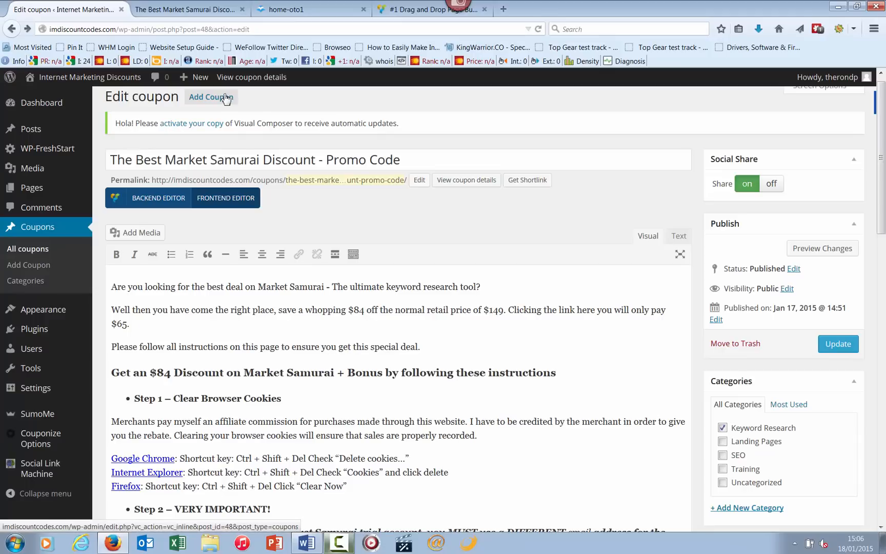
click(225, 198)
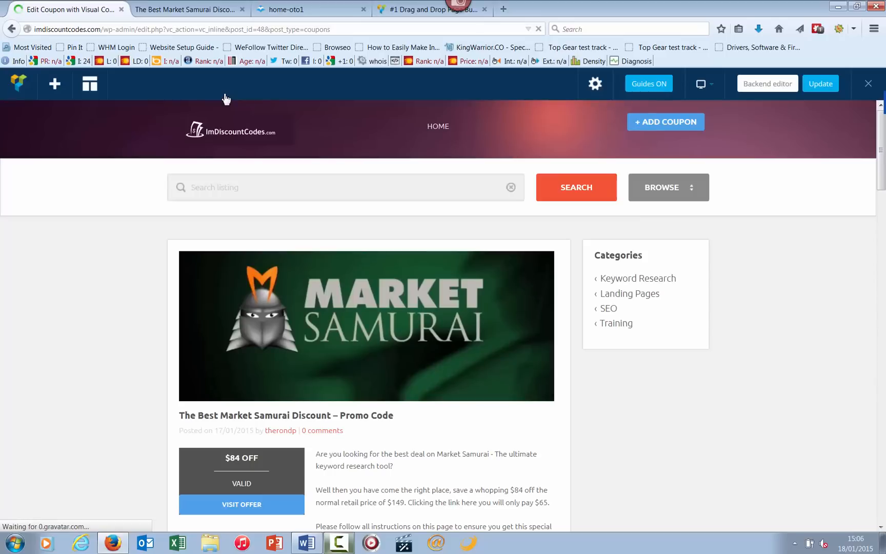
scroll(226, 99, down, 3)
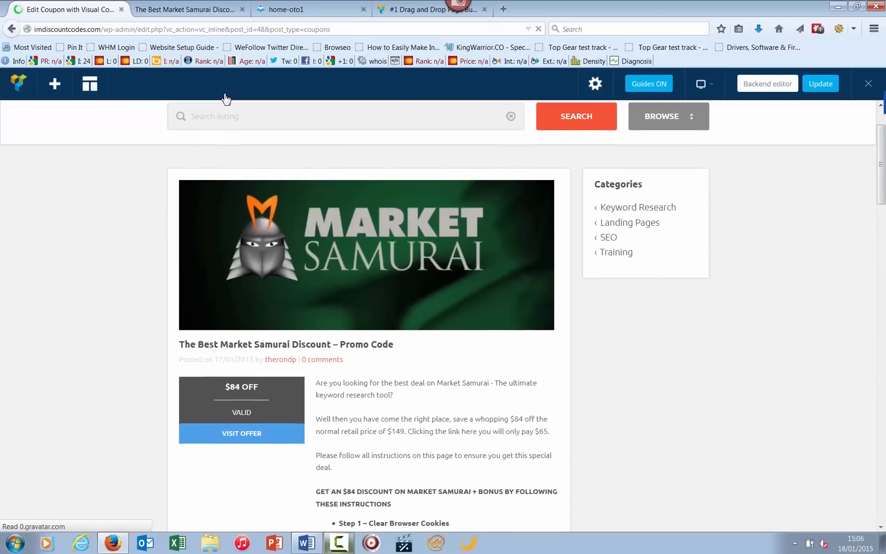
scroll(227, 99, up, 3)
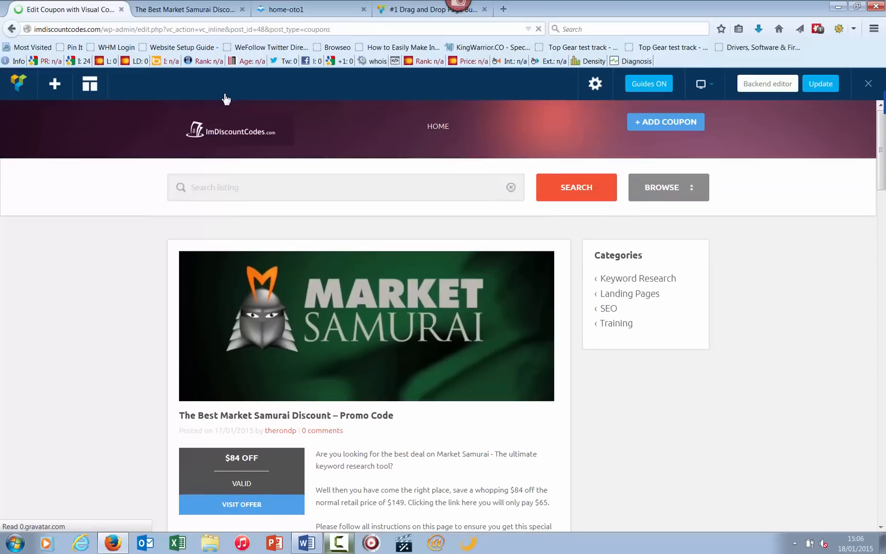
scroll(226, 99, down, 4)
scroll(226, 99, down, 5)
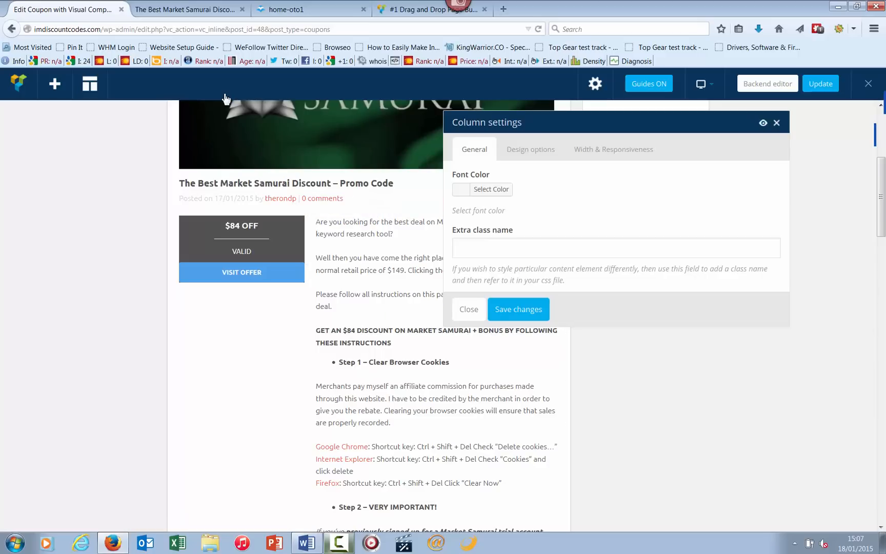
Step: Inspect the General and Design options settings of the coupon text's column, leaving them unchanged
key(Right)
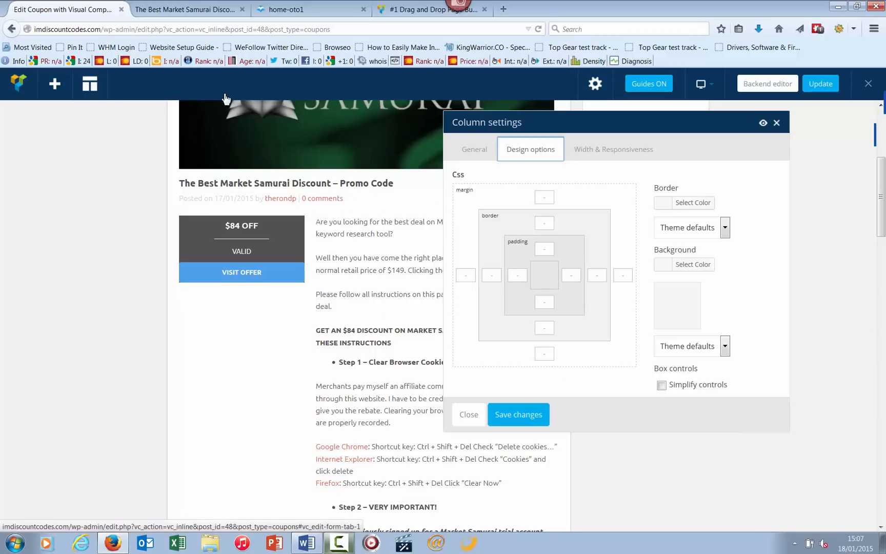
key(Left)
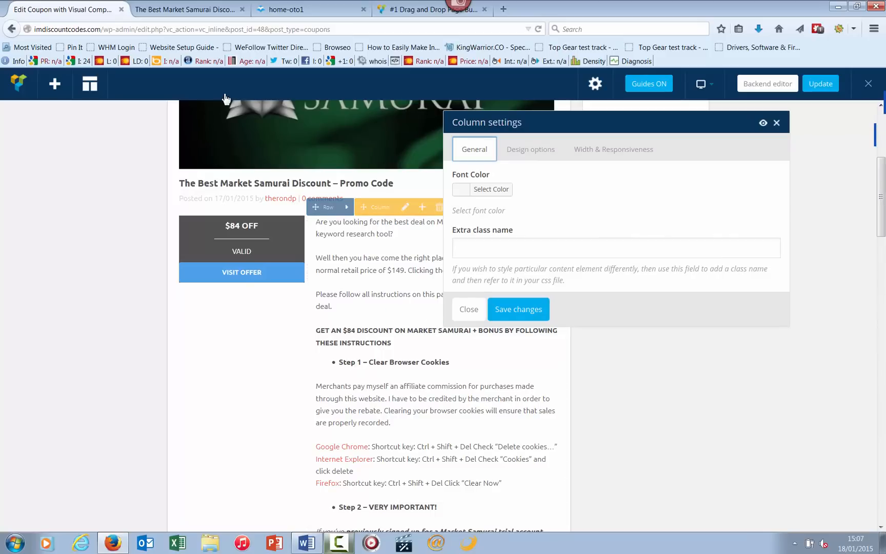
key(Escape)
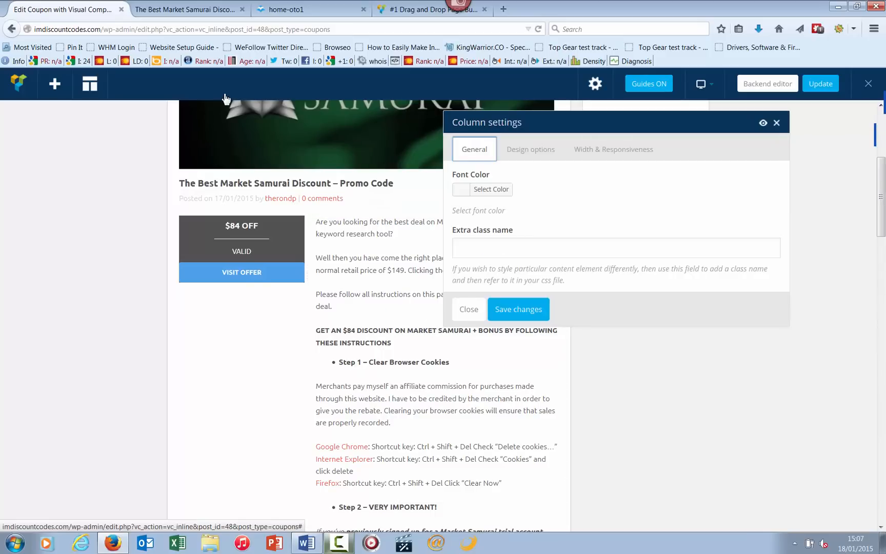
key(Escape)
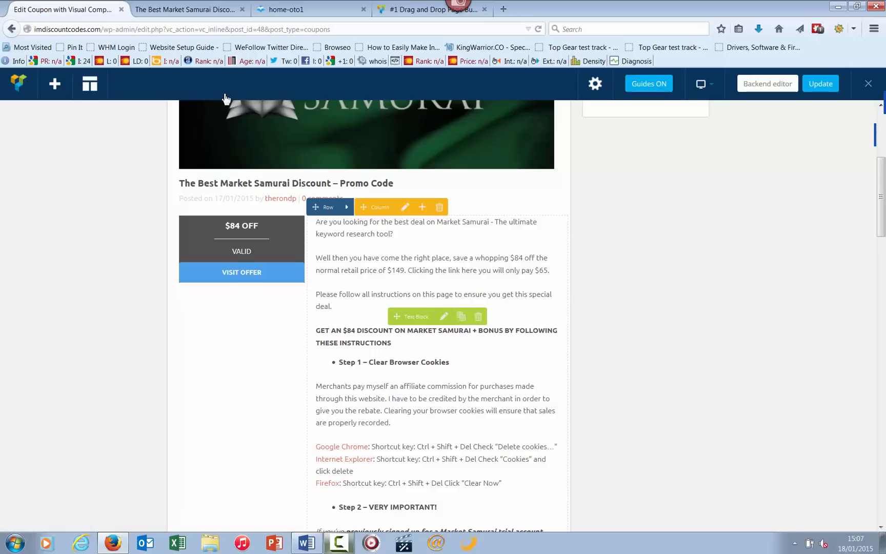
Step: Set the coupon text block's CSS animation to Appear from center and save the block
click(444, 316)
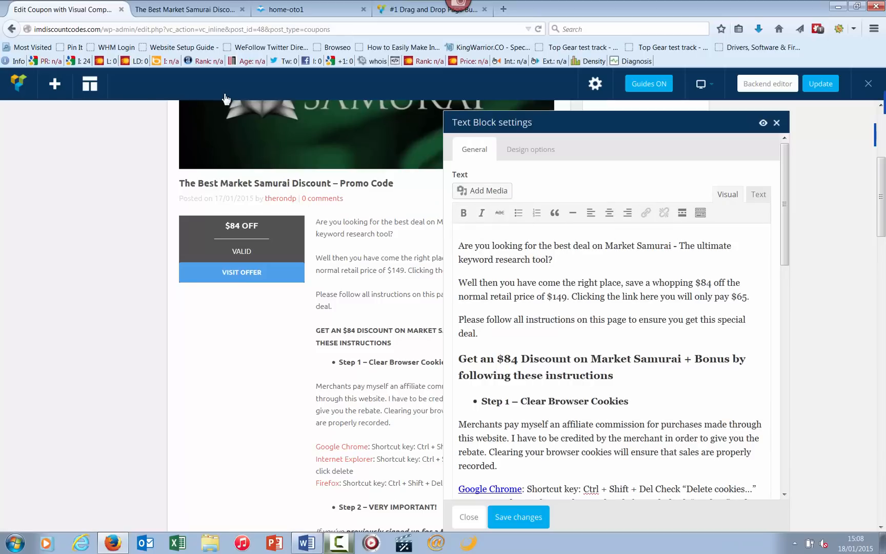
drag(785, 205, 785, 428)
click(609, 299)
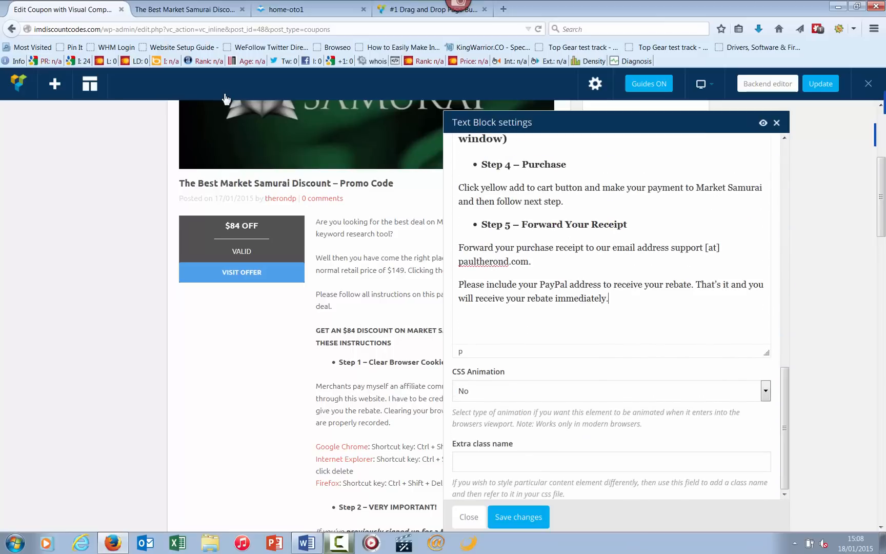
click(612, 390)
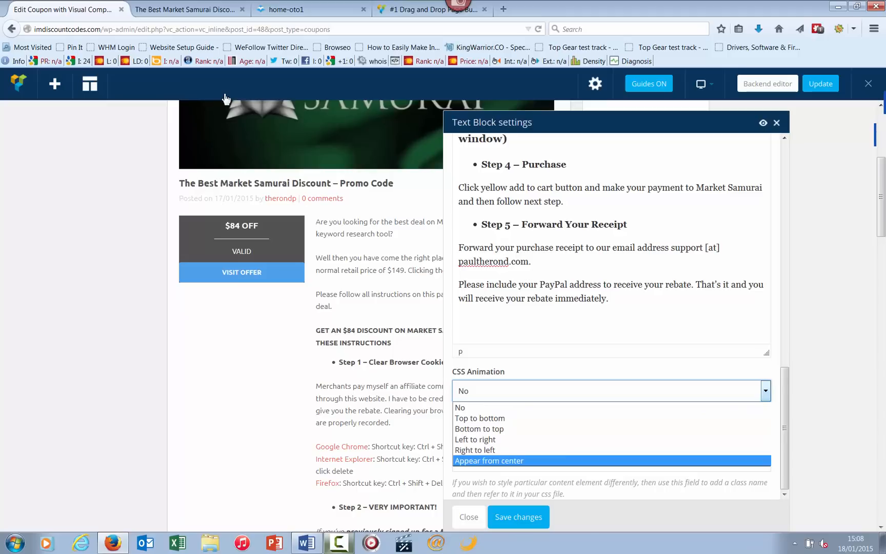
click(488, 461)
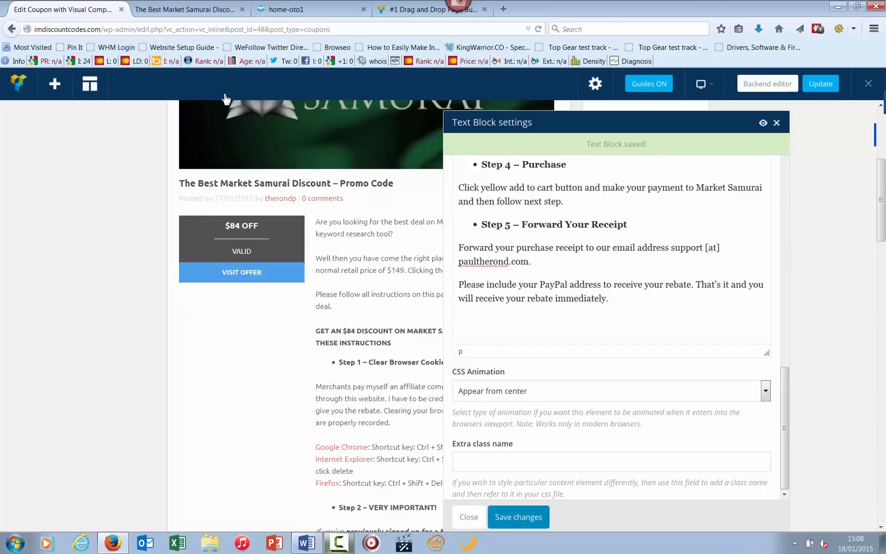
click(766, 391)
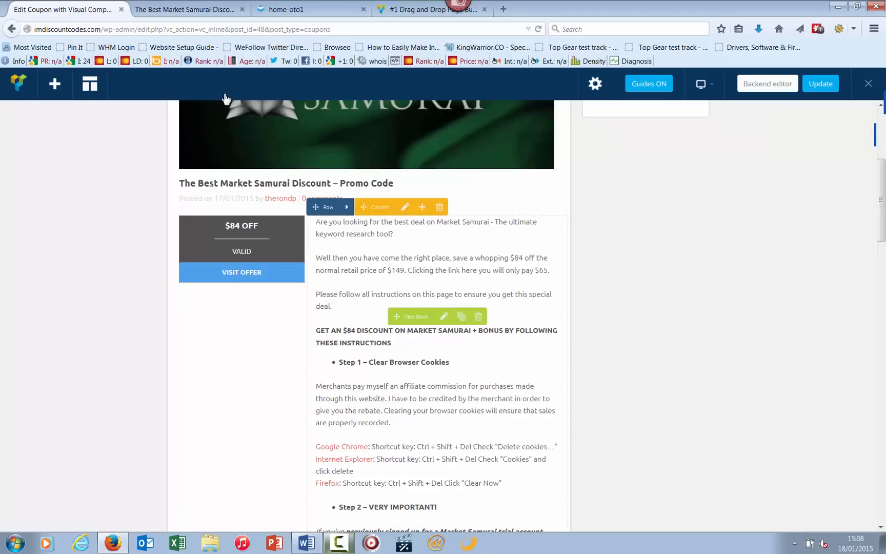
Step: Look through the coupon page down to the related posts and leave the frontend editor without updating the coupon
scroll(224, 97, down, 10)
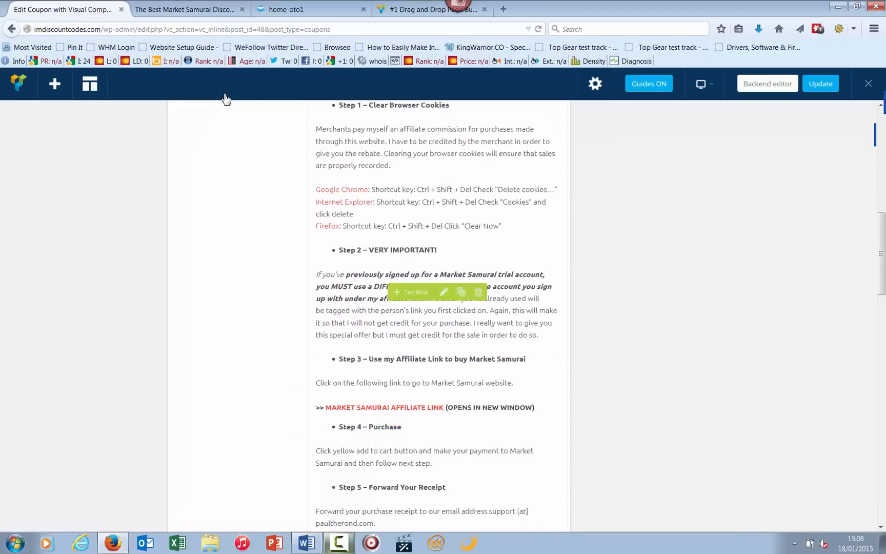
scroll(226, 99, up, 10)
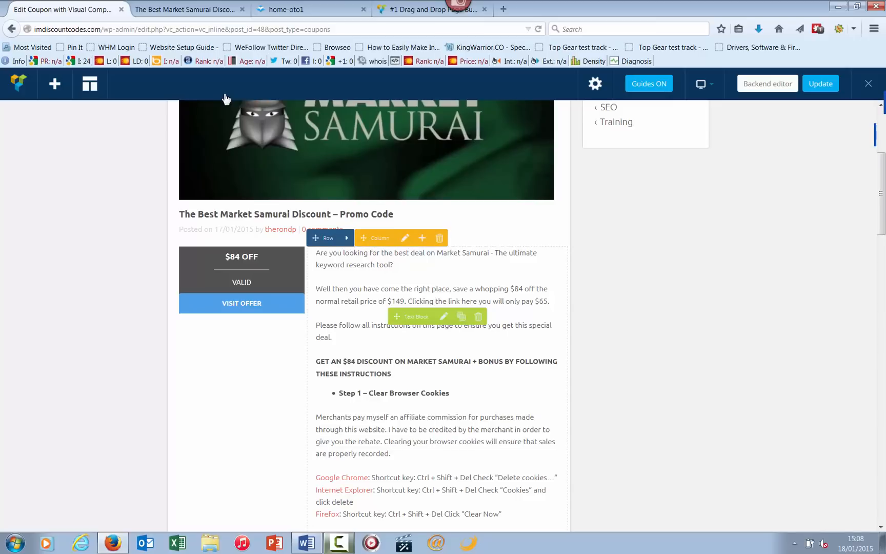
scroll(225, 97, down, 15)
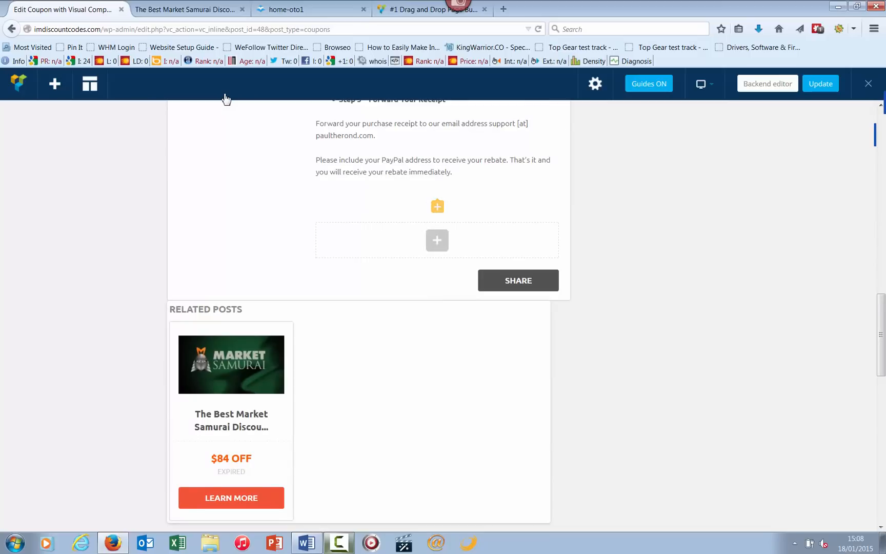
scroll(226, 98, up, 10)
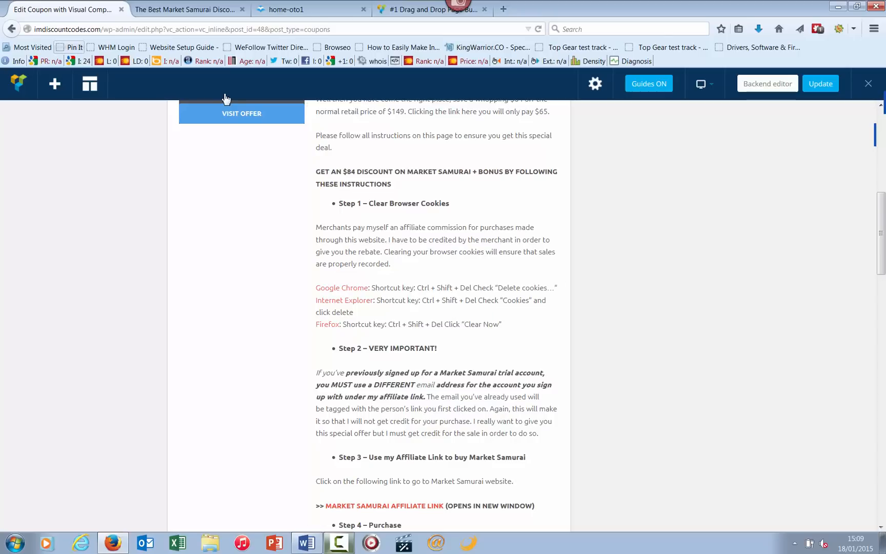
click(12, 29)
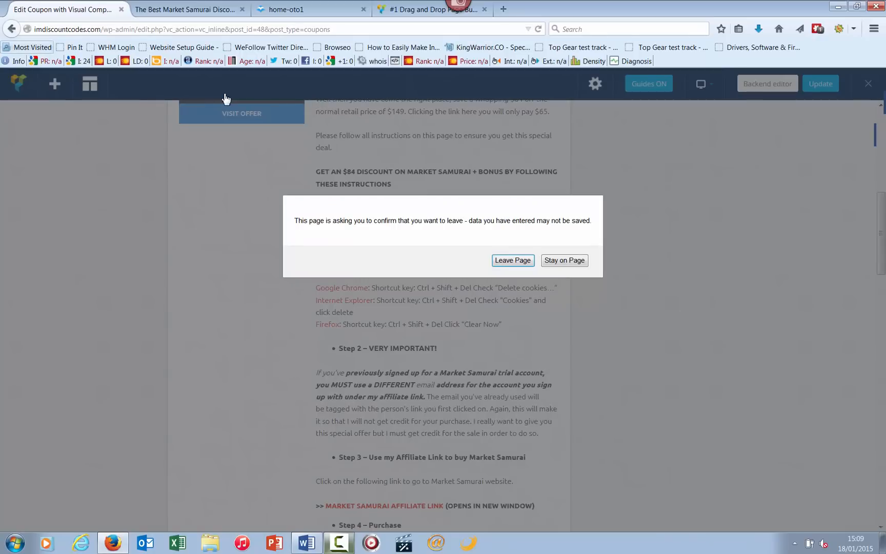
key(Return)
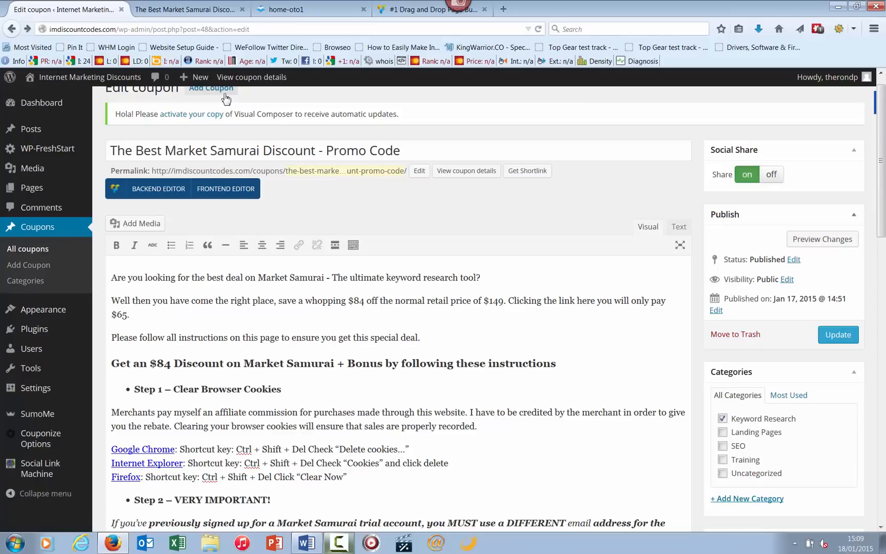
Step: Switch the Market Samurai coupon from classic editing to the Visual Composer backend editor
scroll(226, 98, down, 4)
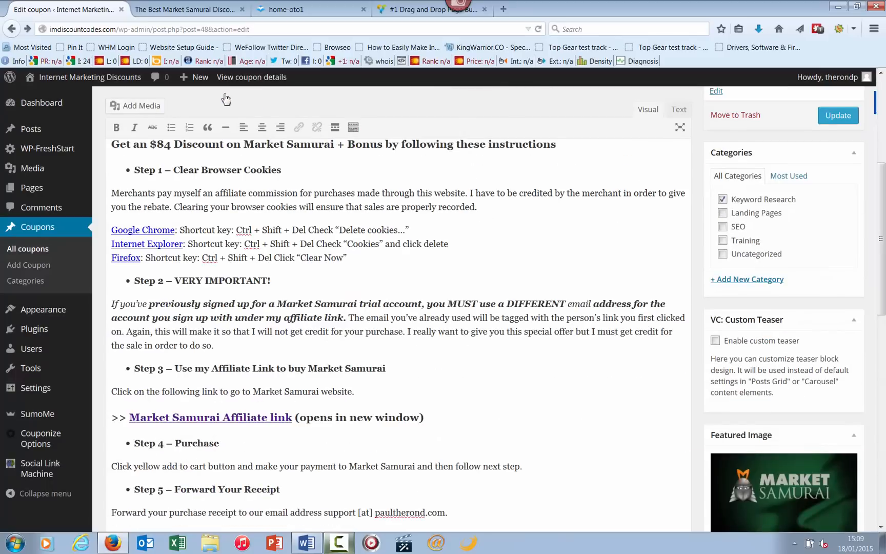
scroll(225, 99, up, 5)
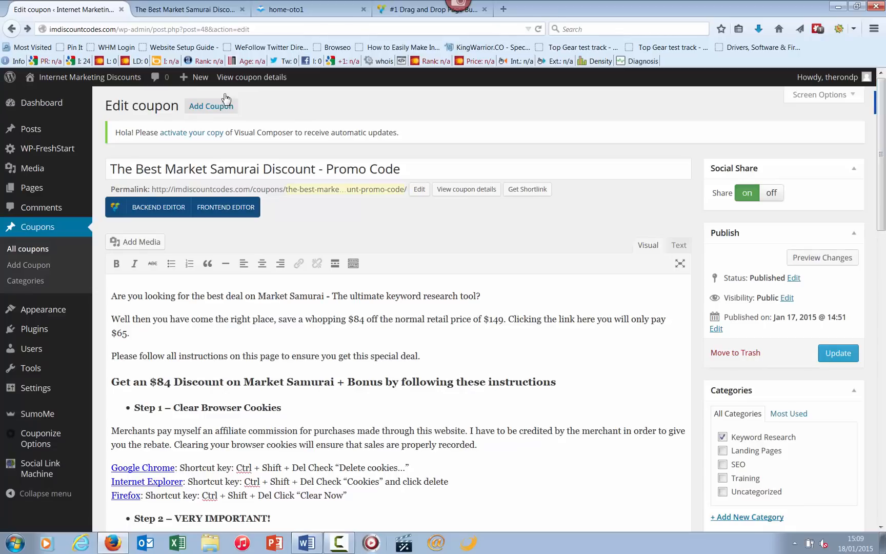
click(158, 207)
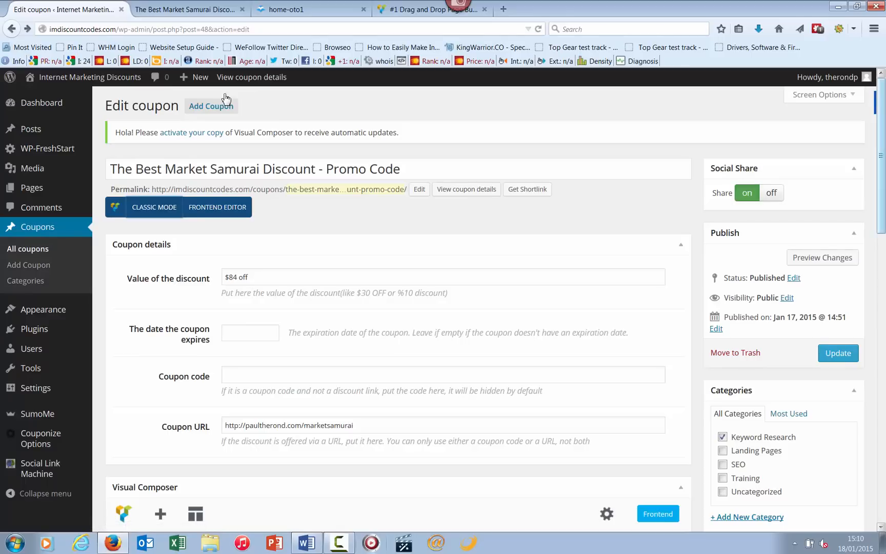
Step: Examine the coupon details and the Visual Composer row, column and text block layout in the backend editor
scroll(225, 97, down, 2)
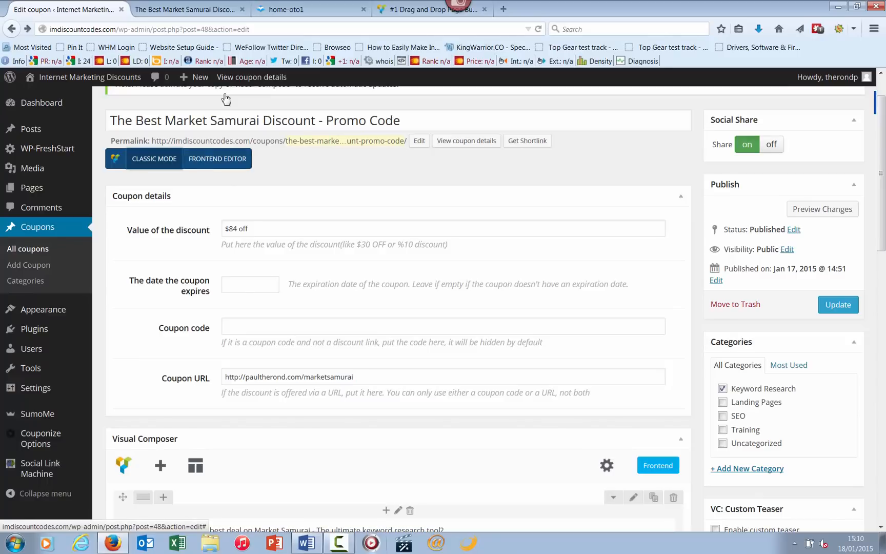
click(155, 158)
scroll(226, 99, down, 8)
scroll(226, 99, down, 7)
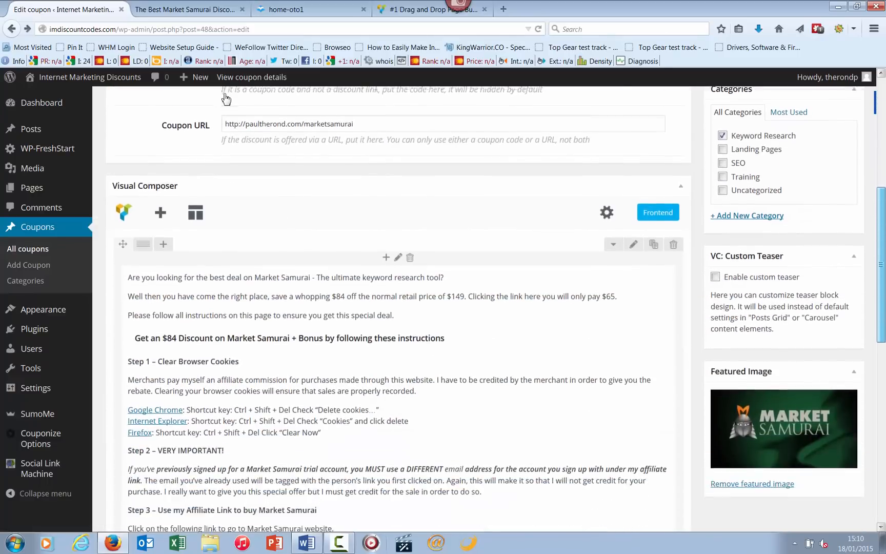
scroll(226, 98, down, 11)
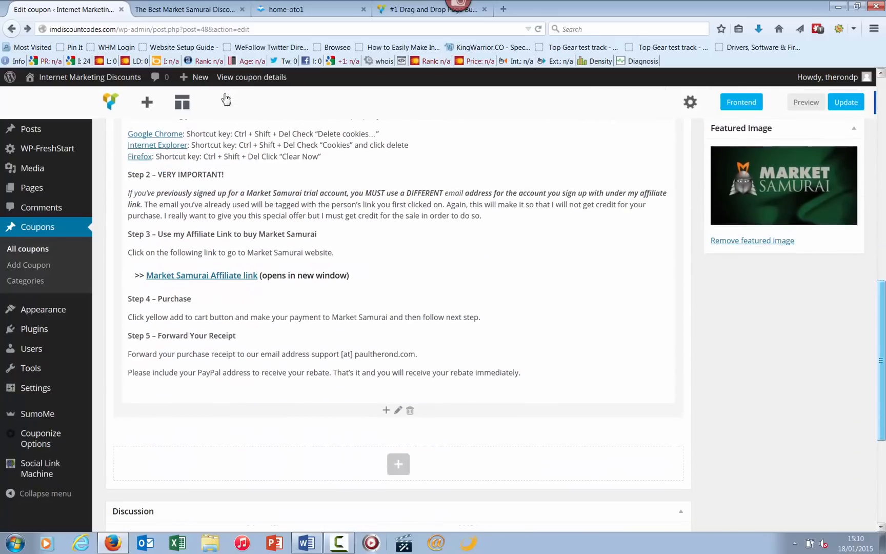
scroll(226, 98, up, 12)
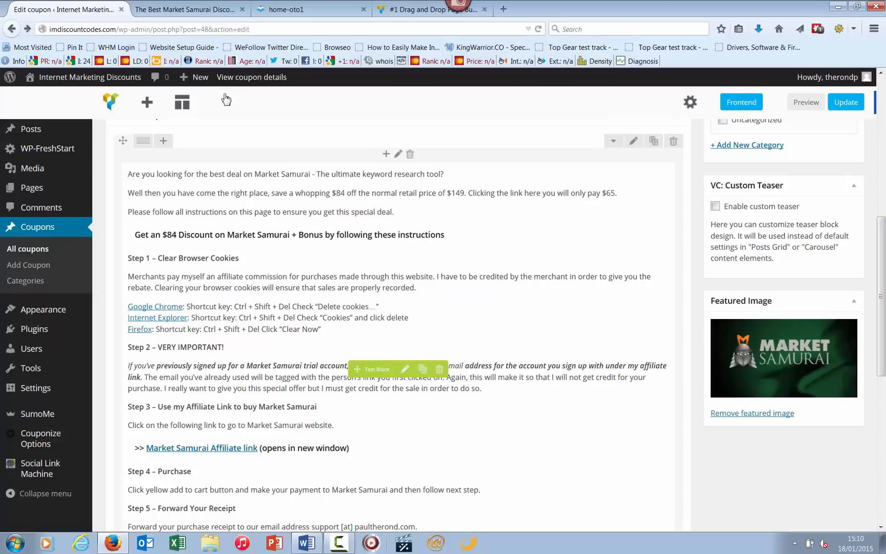
scroll(226, 98, up, 12)
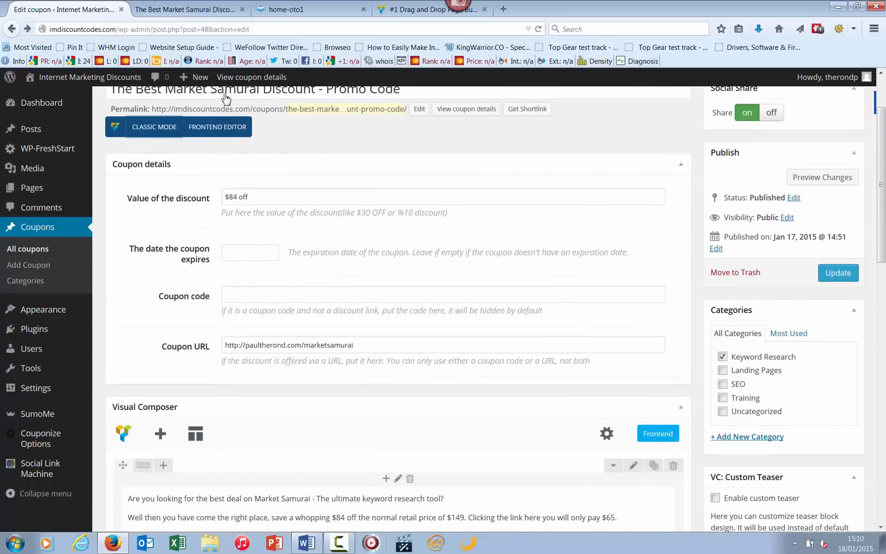
scroll(226, 99, down, 15)
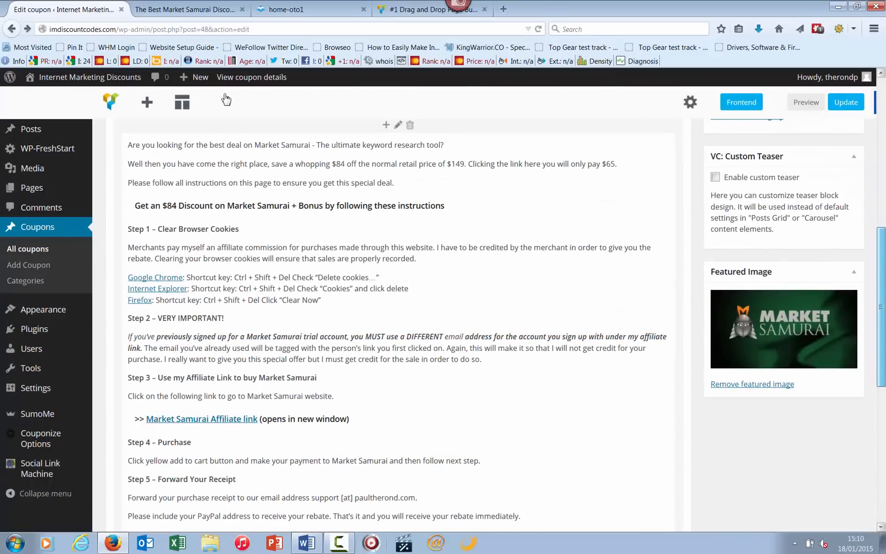
scroll(225, 98, down, 4)
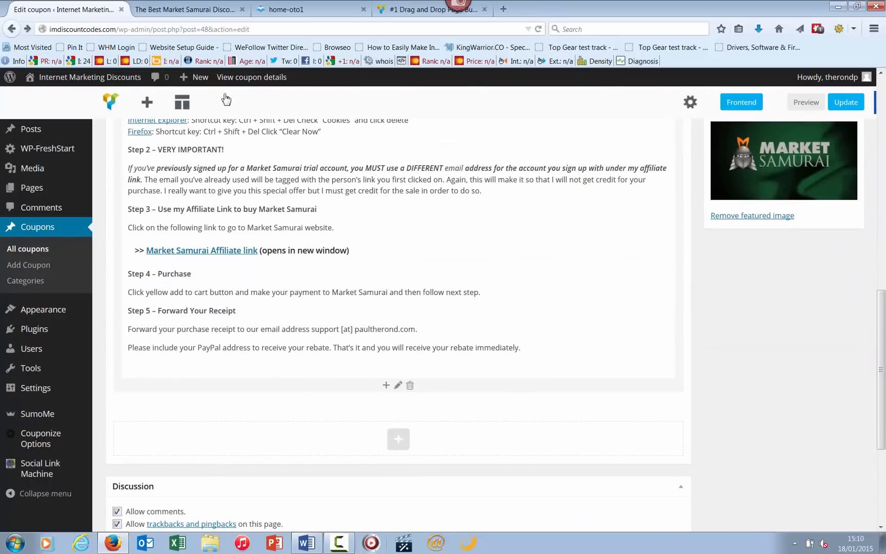
Step: Inspect the column's settings and the list of elements available to add below the coupon text
click(398, 385)
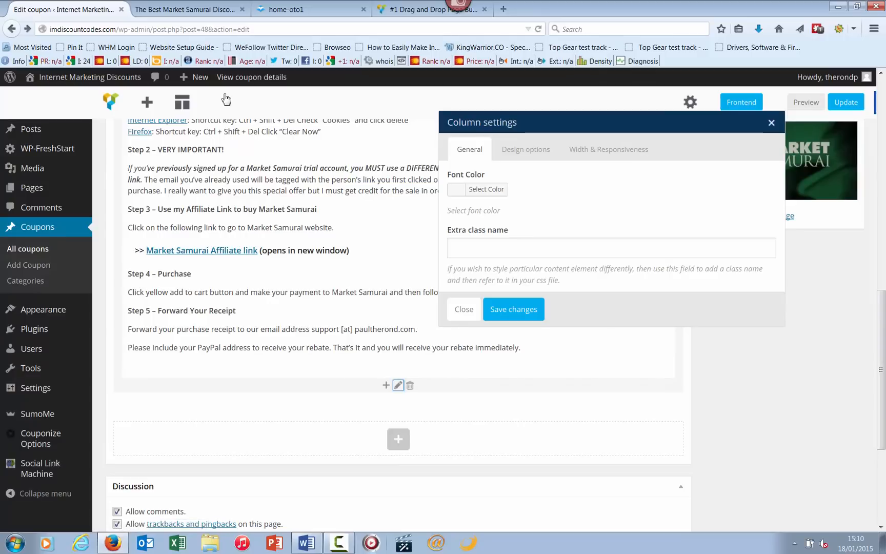
key(Escape)
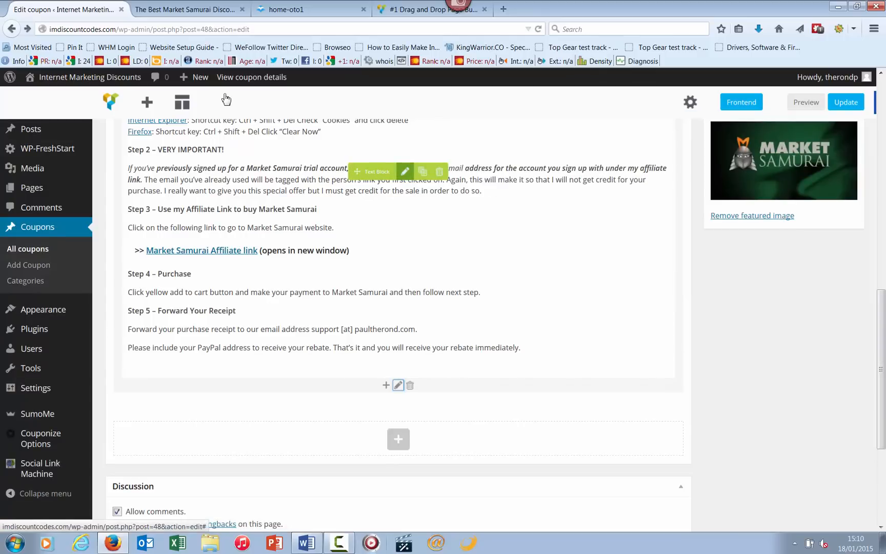
click(399, 439)
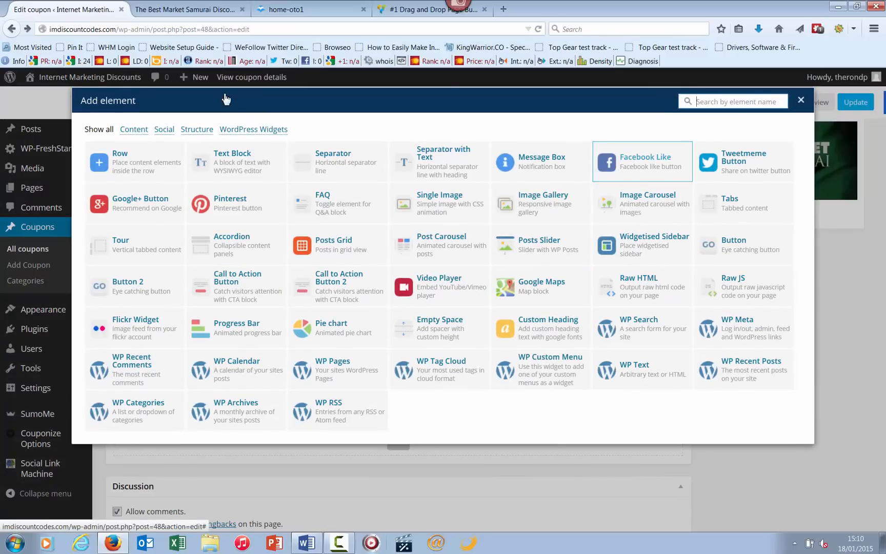
click(802, 100)
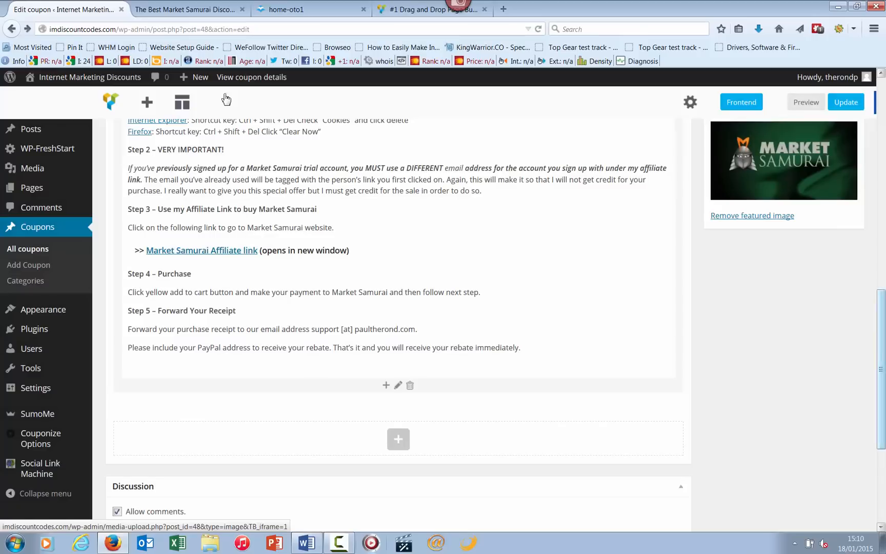
Step: Open the Market Samurai coupon in the Visual Composer frontend editor
scroll(226, 100, up, 15)
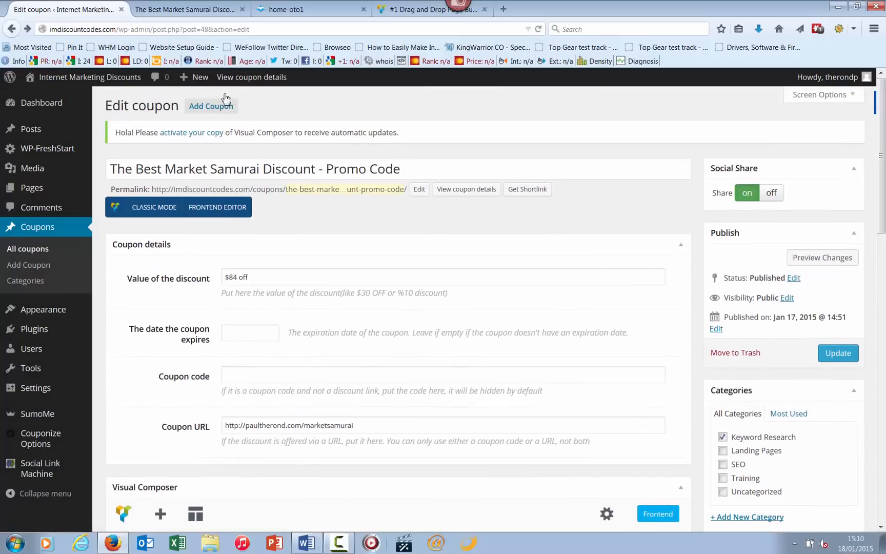
click(217, 207)
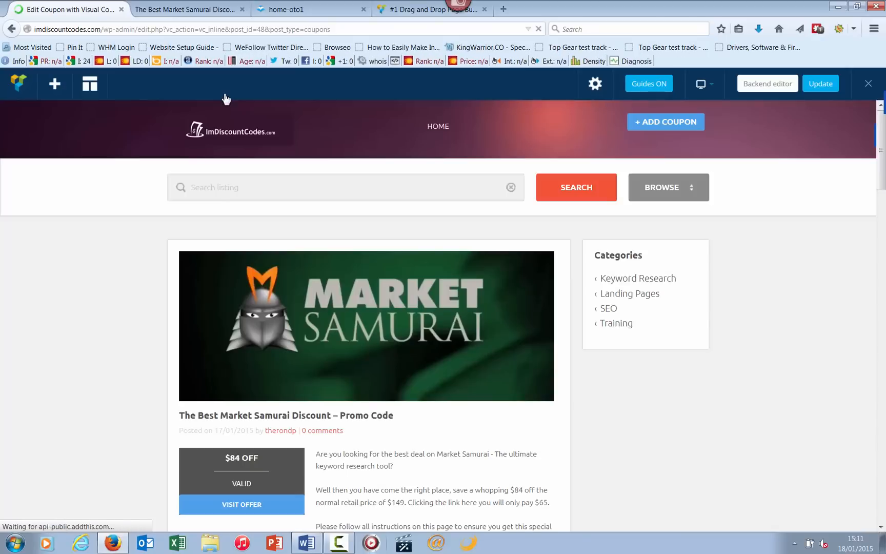
scroll(226, 100, down, 4)
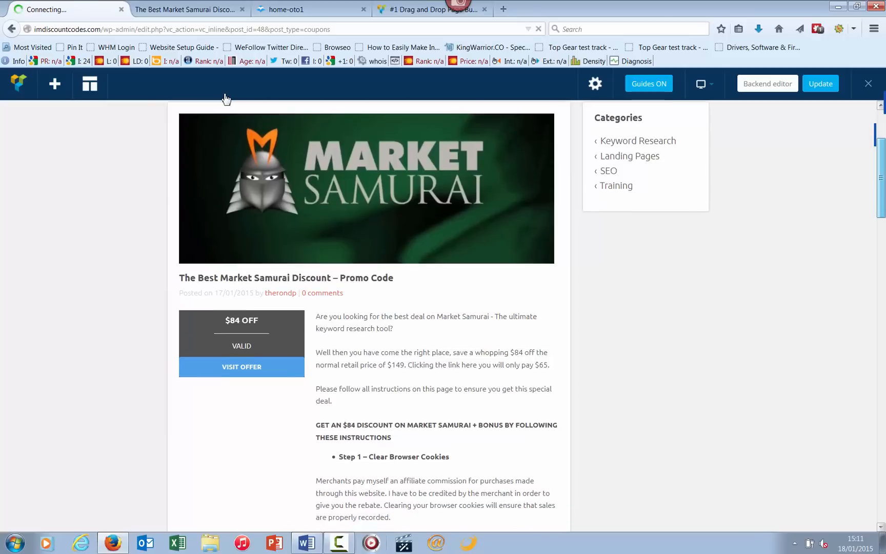
scroll(226, 99, down, 1)
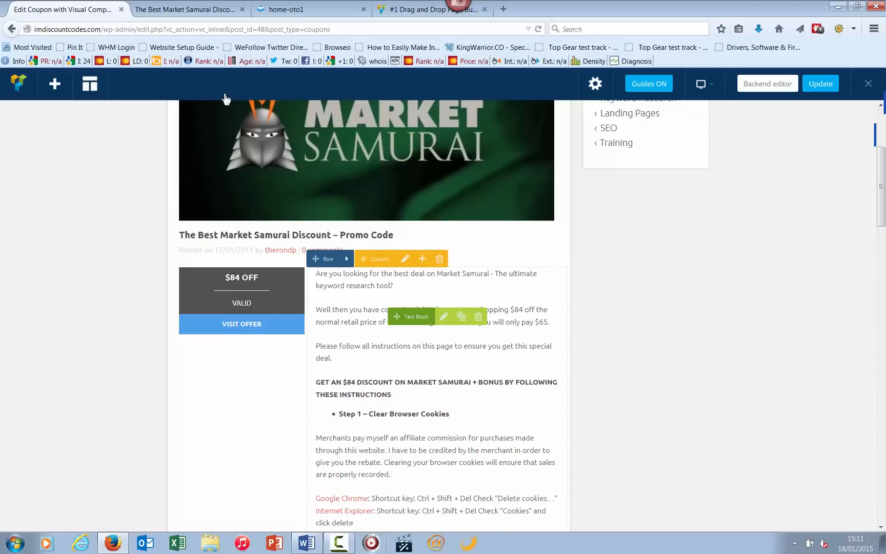
Step: Add a Message Box element below the coupon text
scroll(225, 99, down, 10)
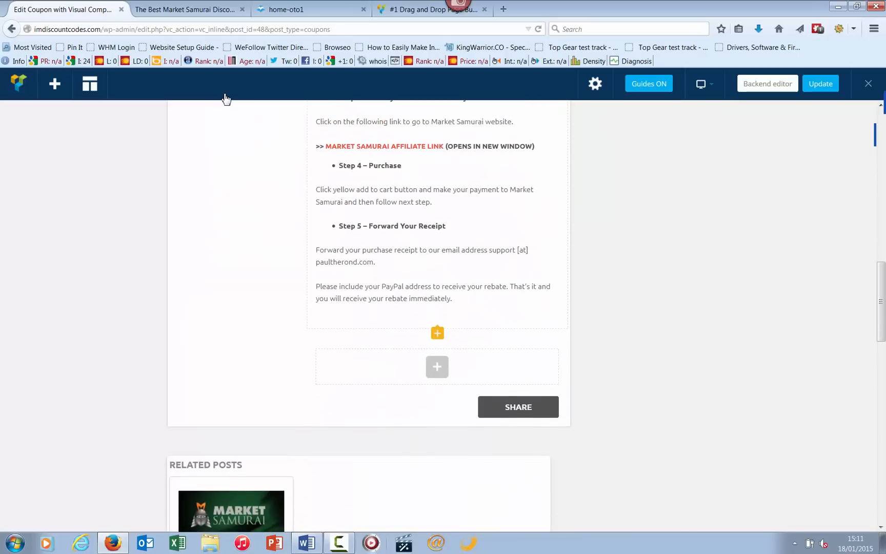
click(437, 366)
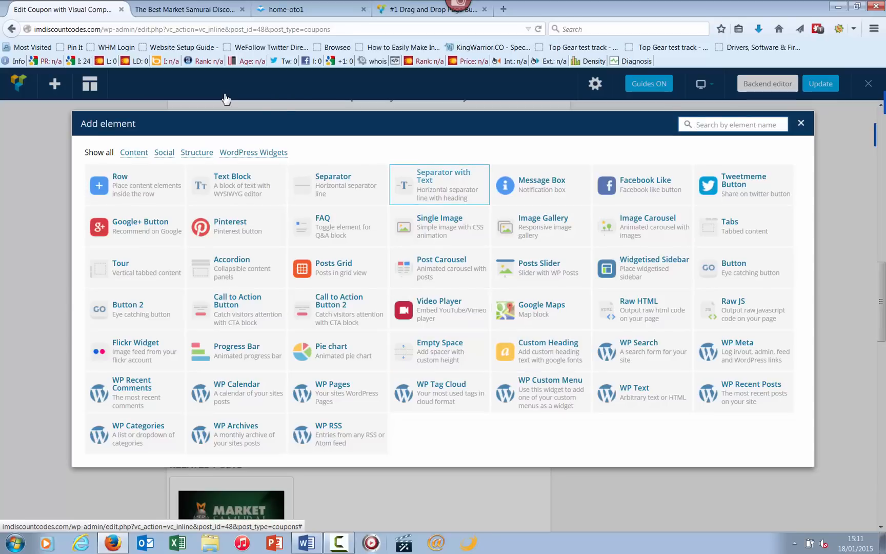
click(541, 184)
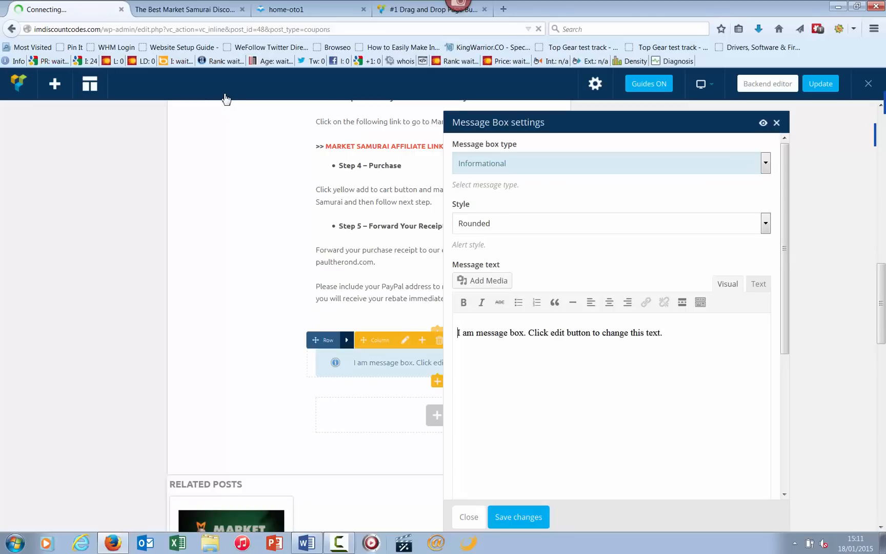
Step: Set the message box's style to Square Outlined and save the change
click(766, 223)
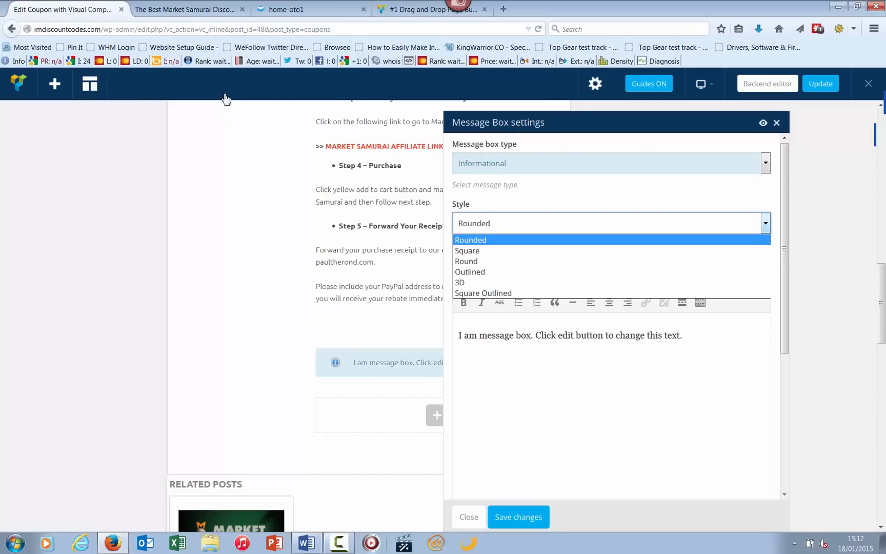
key(Down)
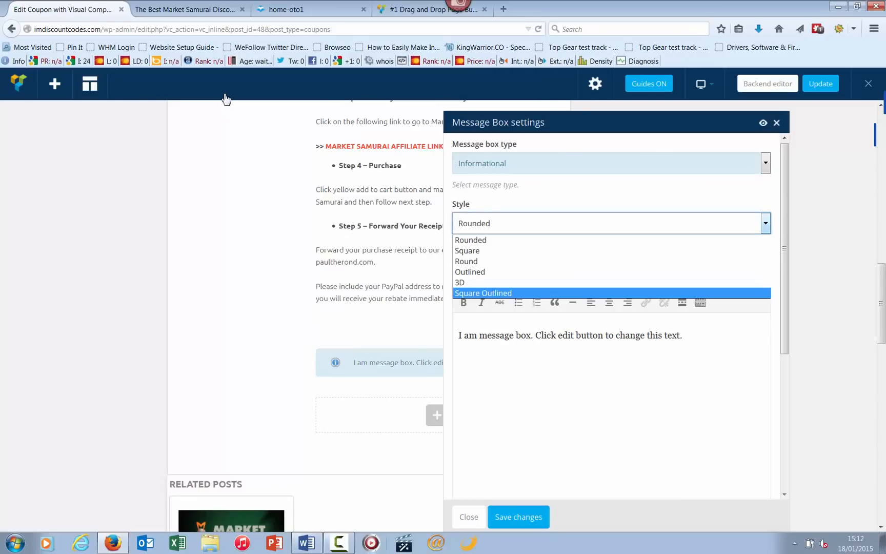
key(Return)
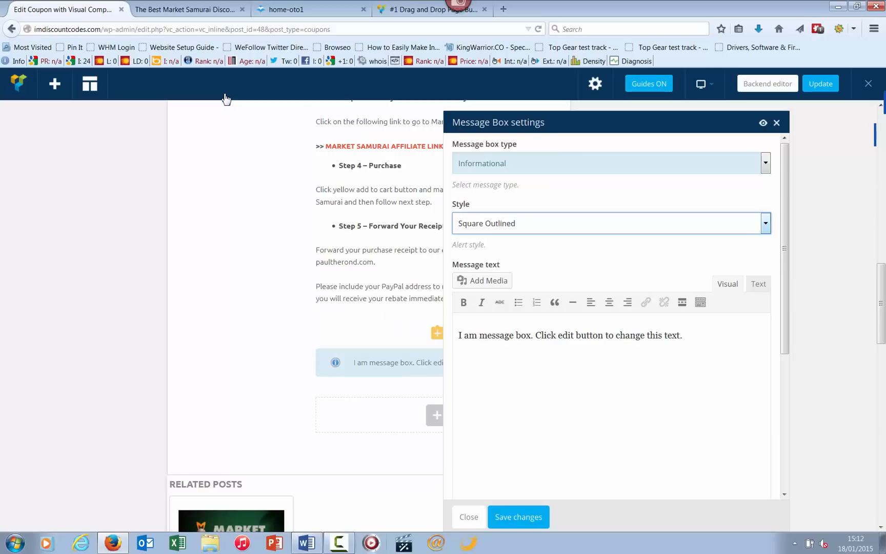
scroll(380, 333, down, 1)
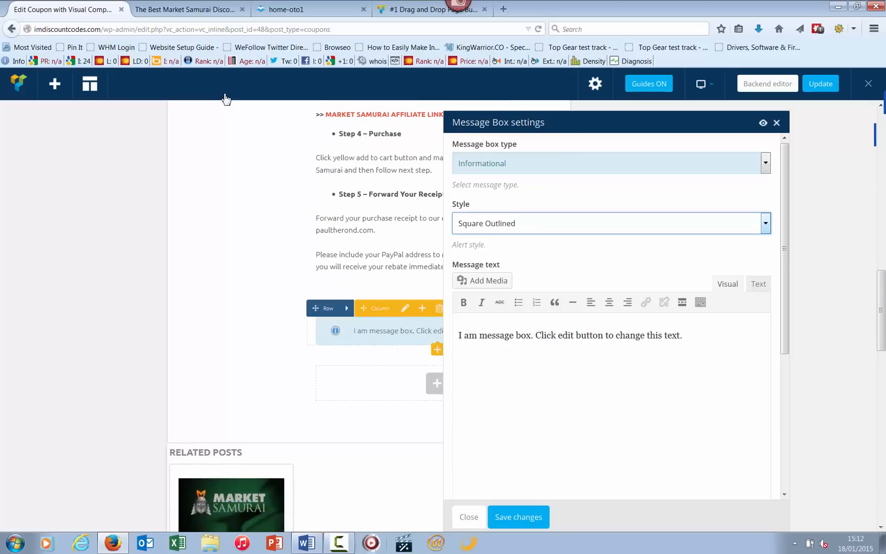
click(764, 123)
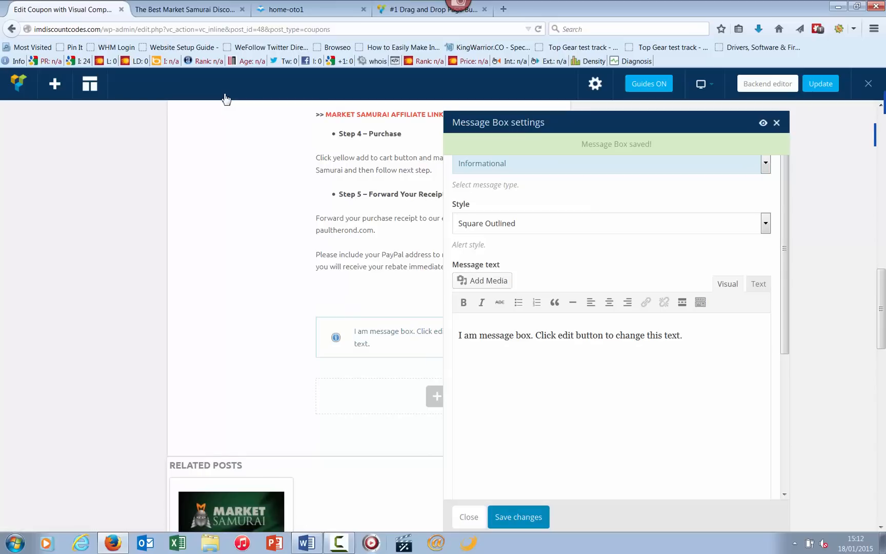
Step: Set the message box's style to 3D and save the change
click(612, 224)
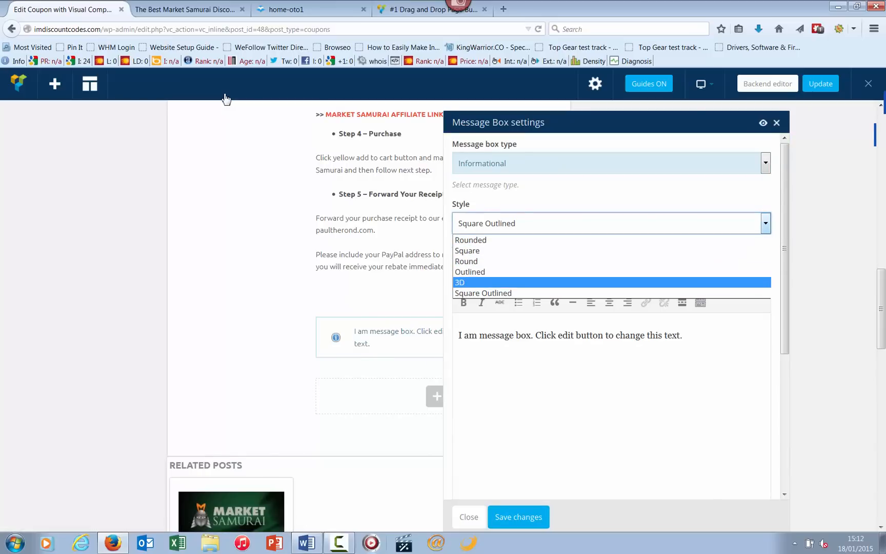
click(612, 282)
click(519, 517)
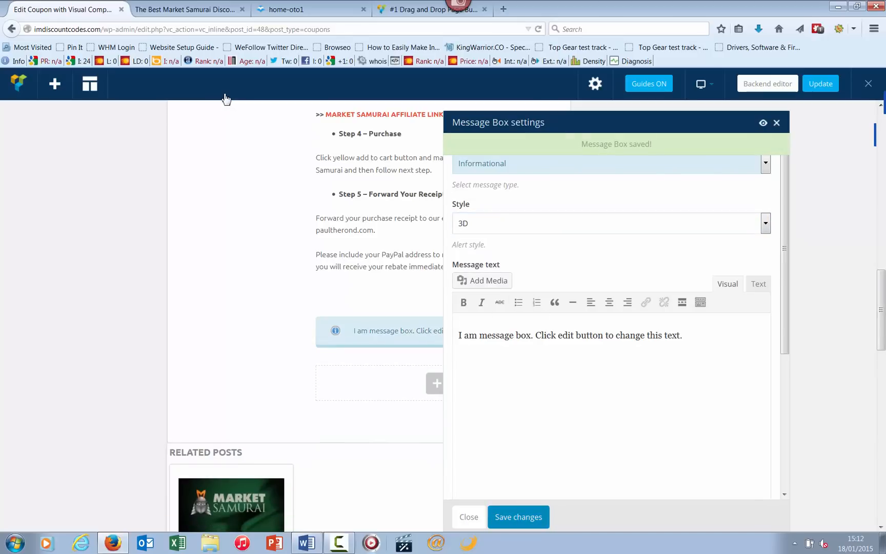
Step: Set the message box's CSS animation to Appear from center and save the change
mouse_move(779, 267)
mouse_down()
mouse_move(791, 266)
mouse_move(785, 402)
mouse_up()
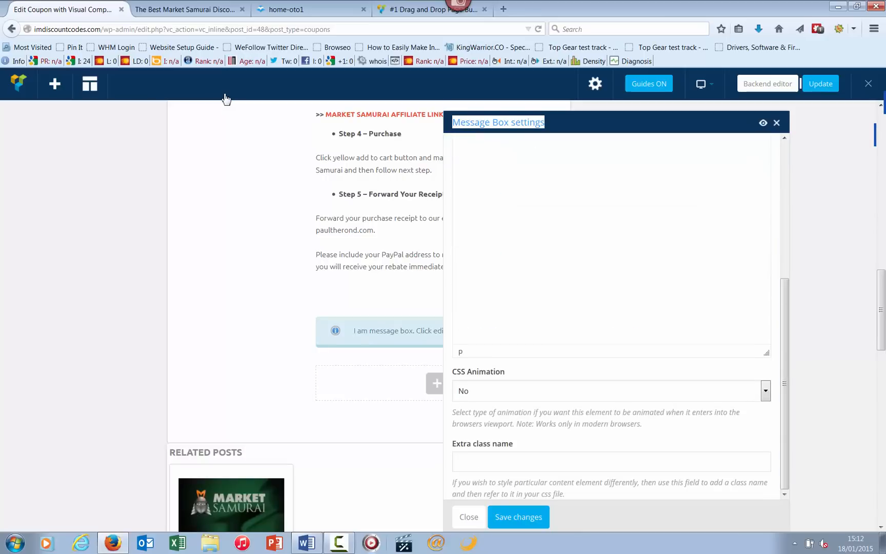
click(611, 391)
click(513, 461)
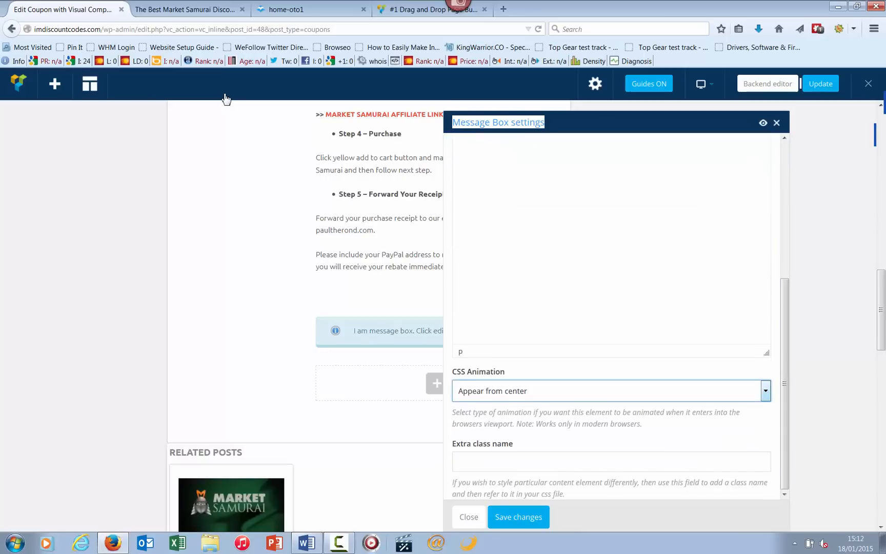
click(518, 517)
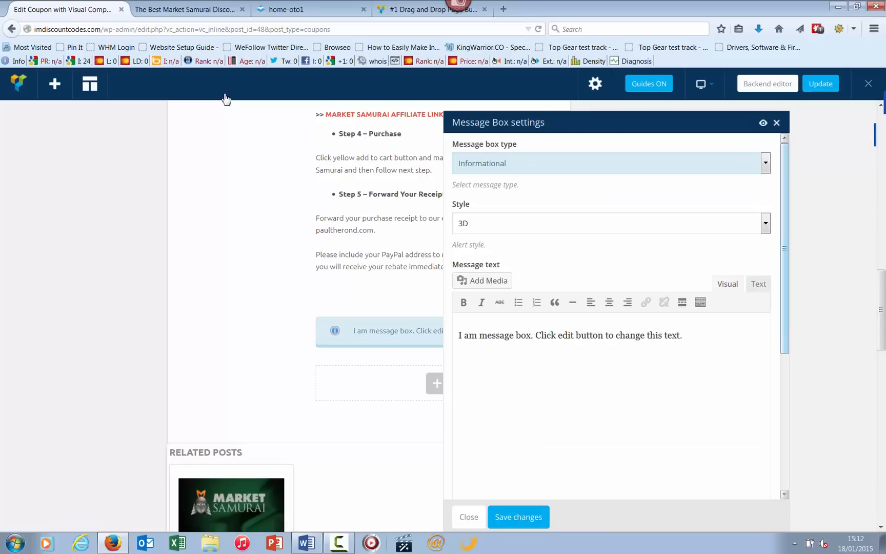
Step: Try the Success type on the message box, saving it, and set the type back to Informational
click(766, 163)
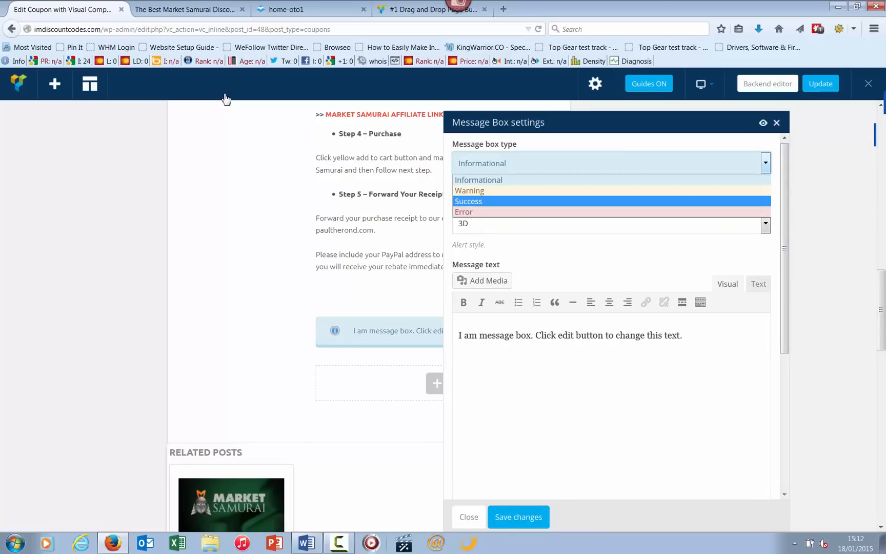
click(611, 201)
click(519, 516)
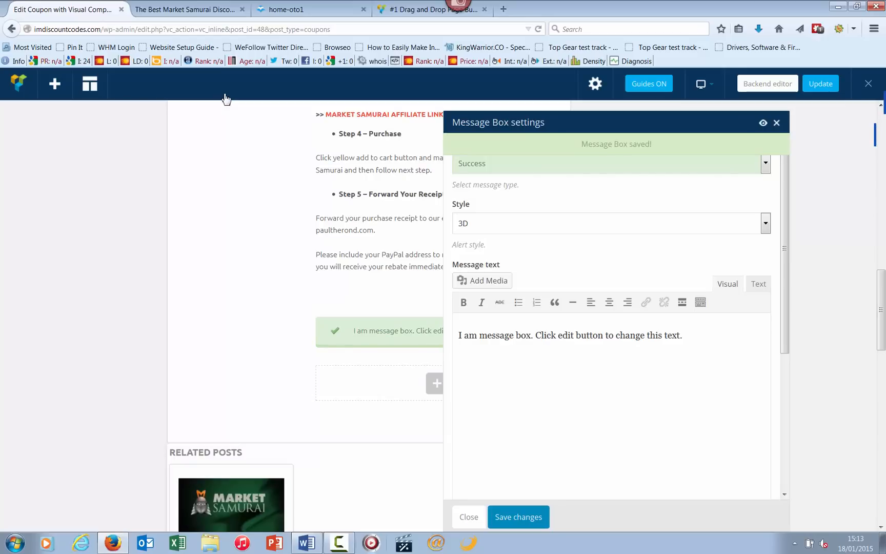
click(612, 164)
click(612, 180)
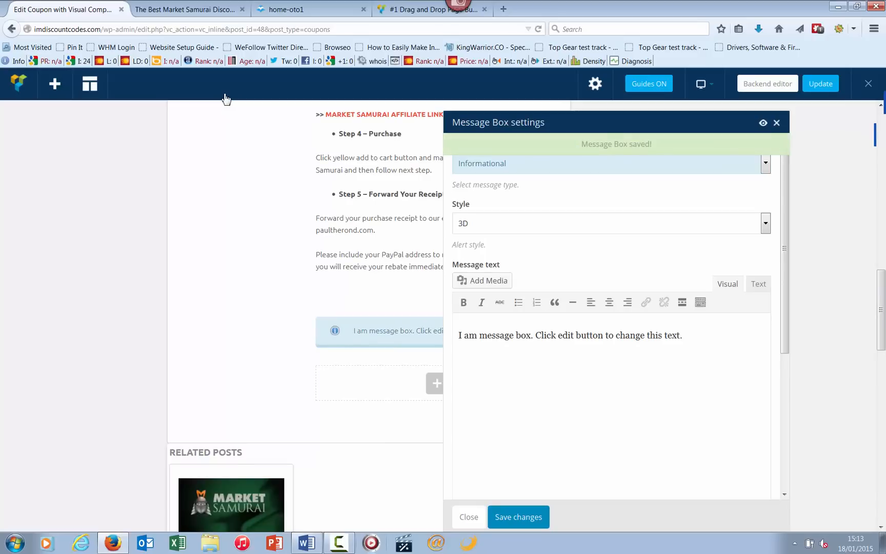
Step: Replace the message text with "Before purchasing Market Samurai make sure to check out this discount and bonus page."
drag(681, 335, 462, 335)
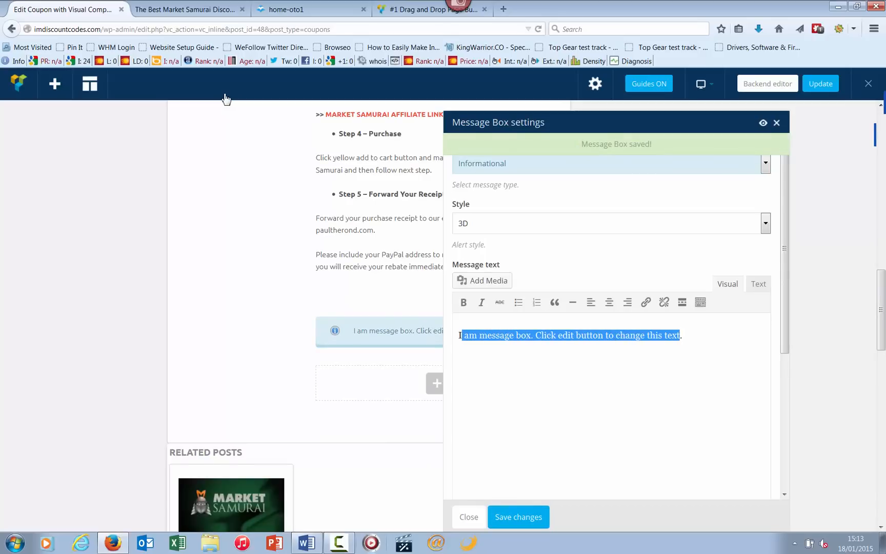
key(BackSpace)
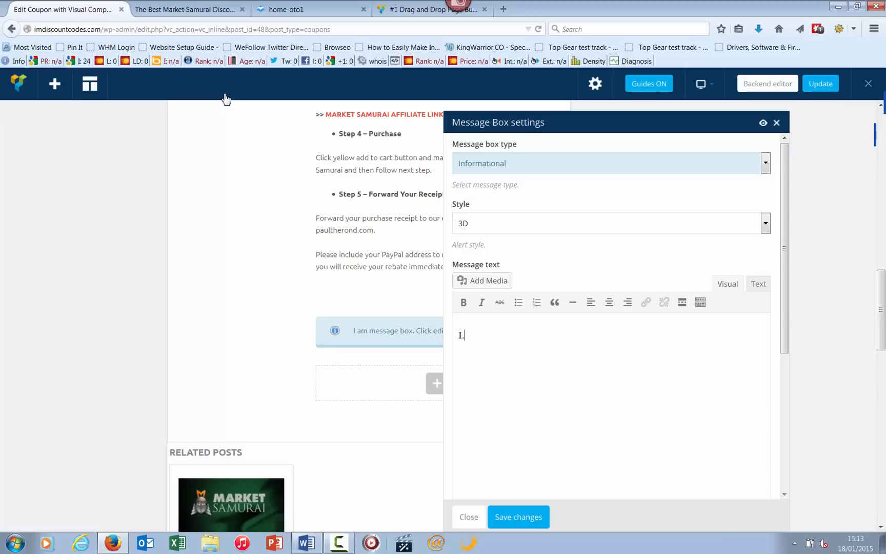
key(ctrl+a)
text(Be)
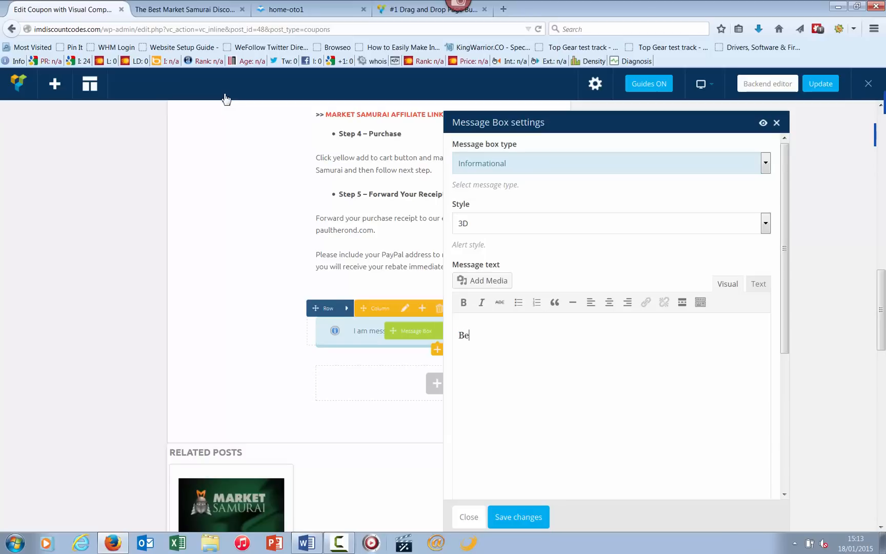
text(fore purchasing Market Sa)
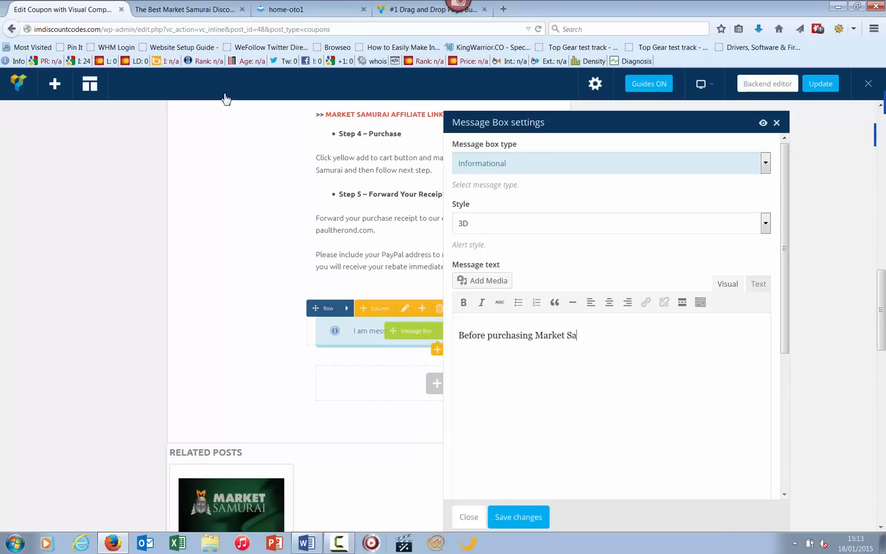
text(murai make sure to ch)
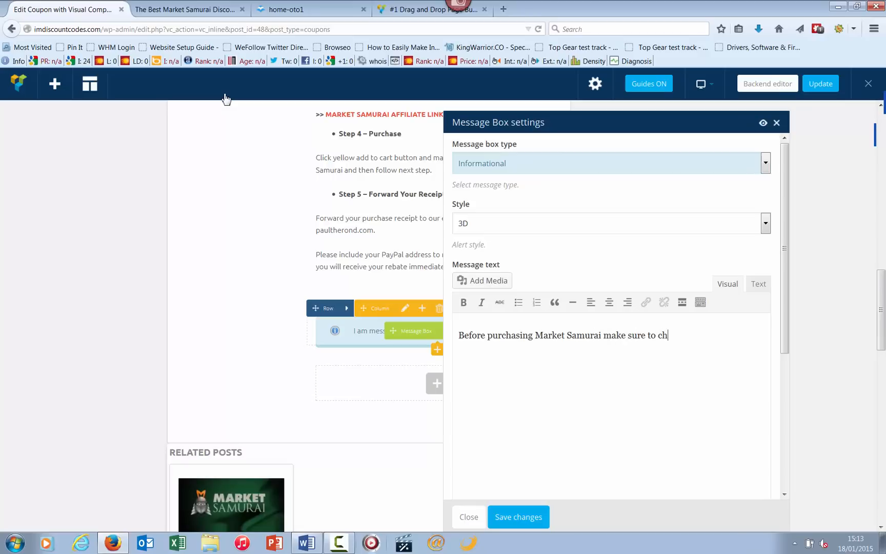
text(eck out this discount and )
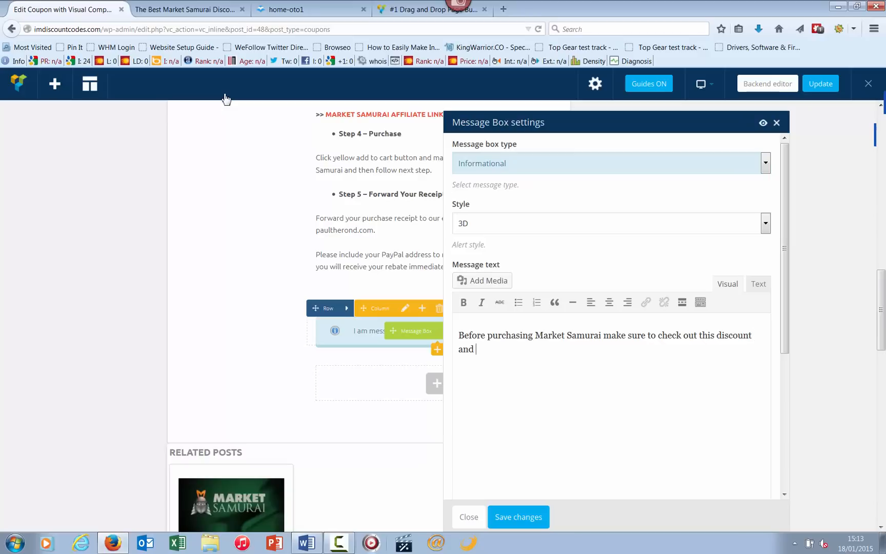
text(bonus page.)
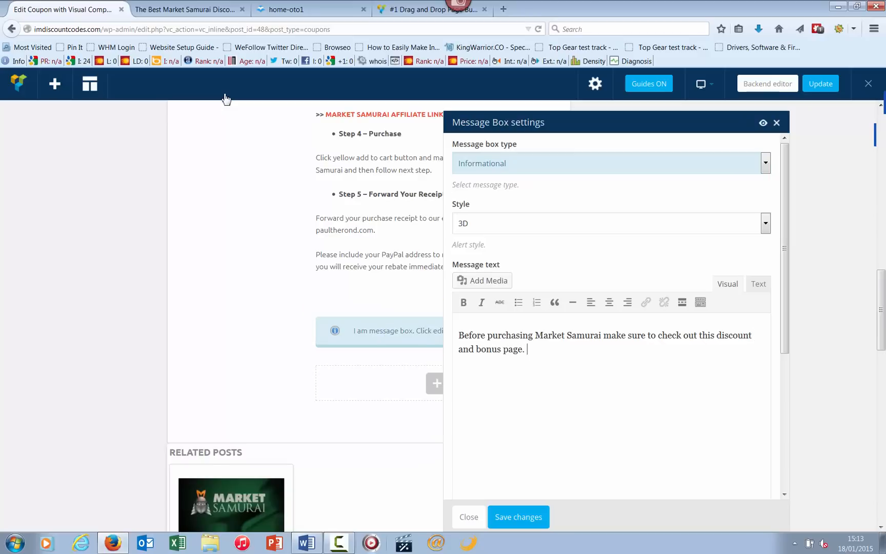
Step: Make "Market Samurai" bold in the message text, then save and close the message box settings
drag(535, 335, 601, 335)
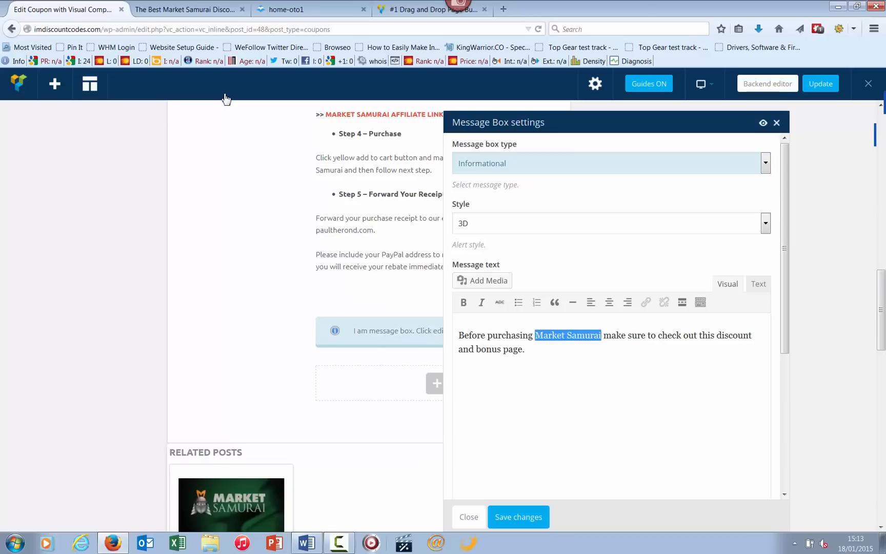
click(463, 302)
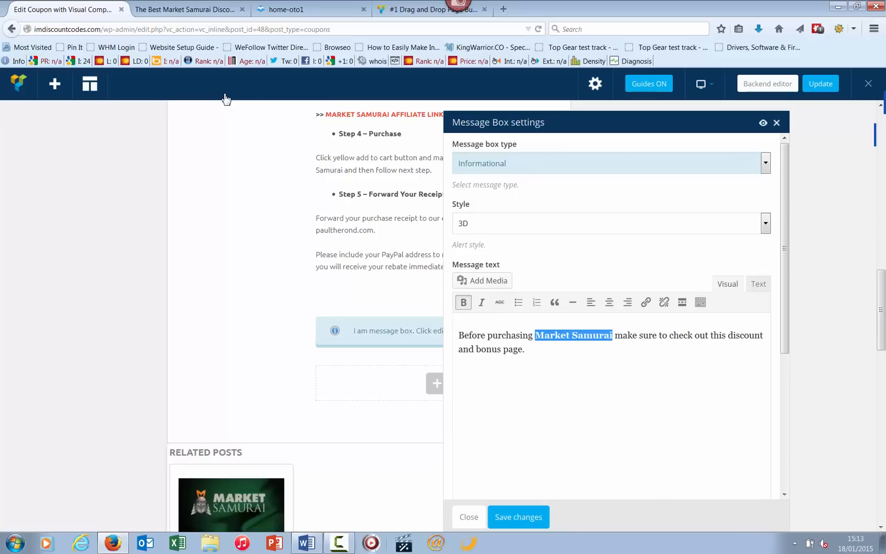
scroll(611, 257, down, 6)
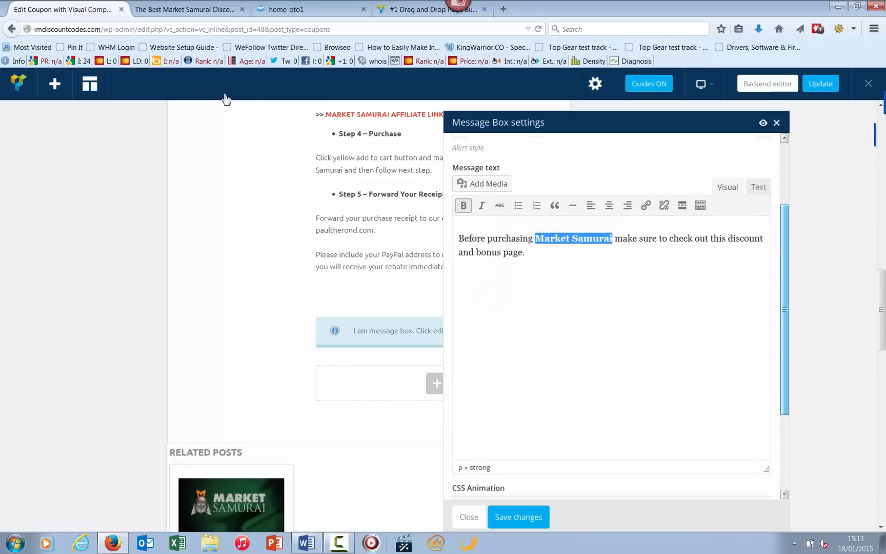
scroll(610, 308, down, 1)
click(518, 516)
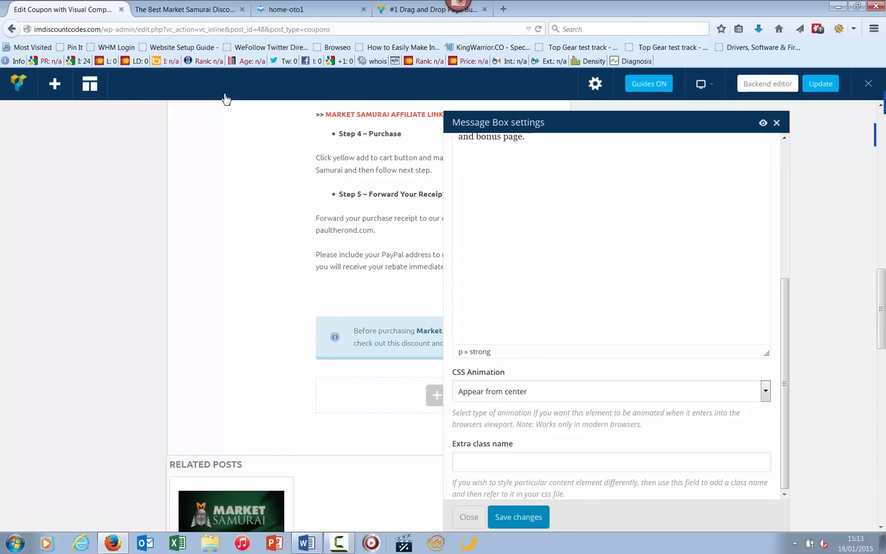
key(Escape)
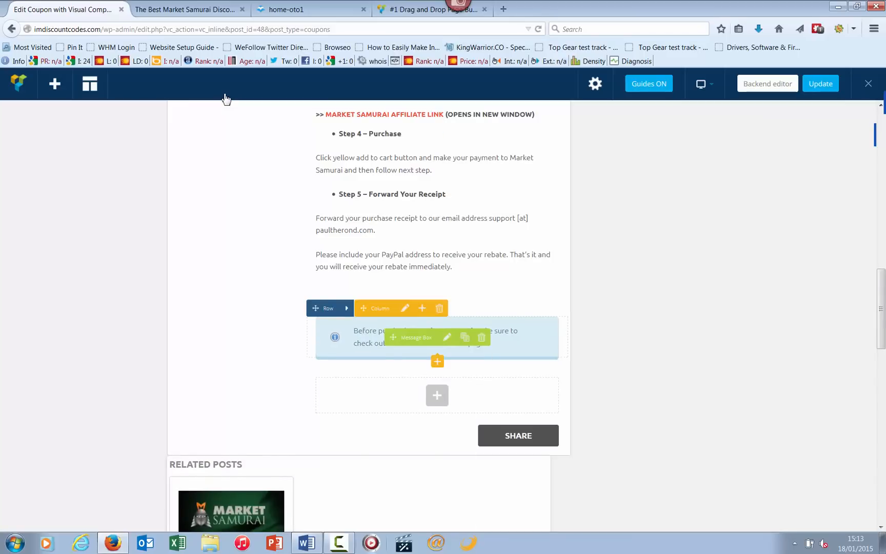
Step: Move the message box row above the coupon's main text, directly under the post title
drag(226, 99, 226, 99)
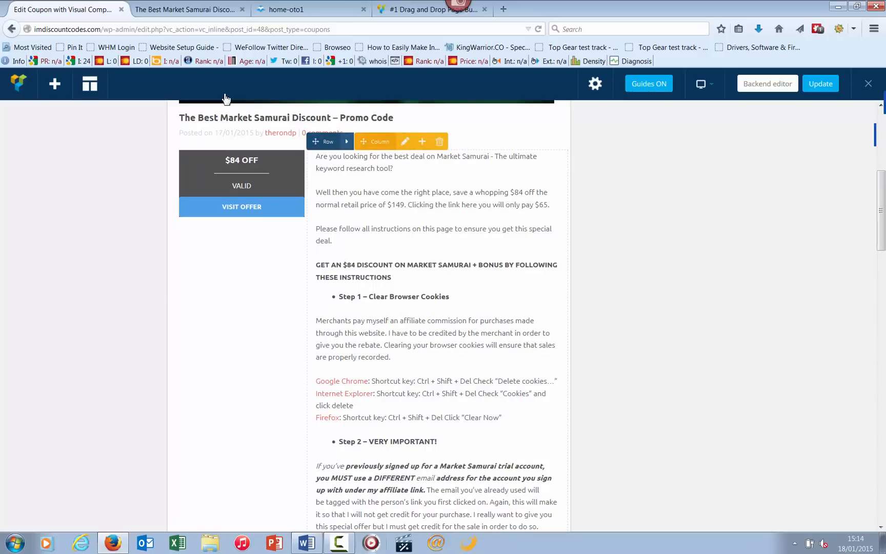
drag(379, 141, 406, 458)
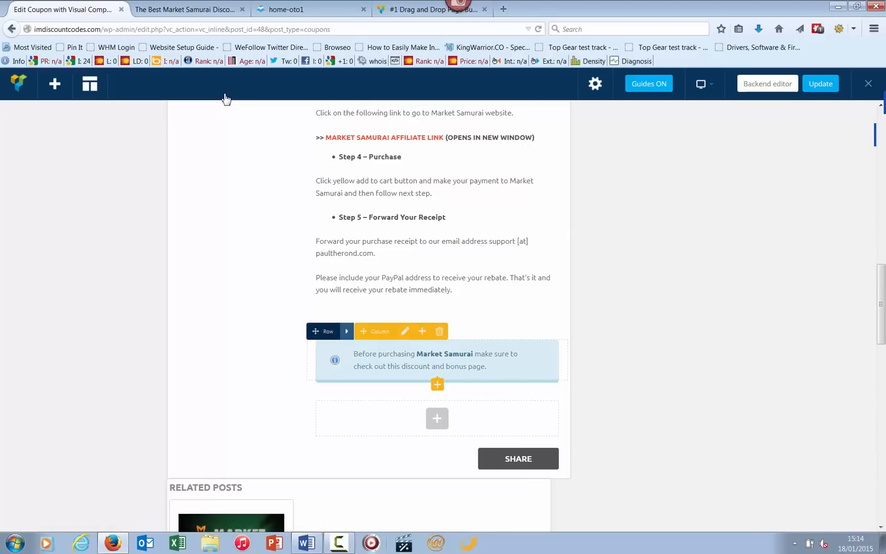
drag(316, 331, 392, 188)
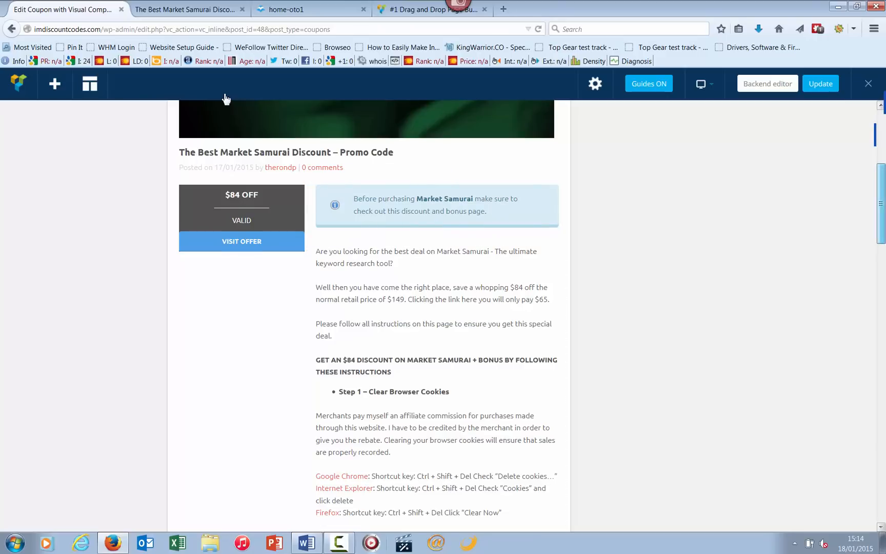
Step: Add a Custom Heading element directly below the message box
scroll(225, 98, down, 2)
scroll(226, 99, up, 2)
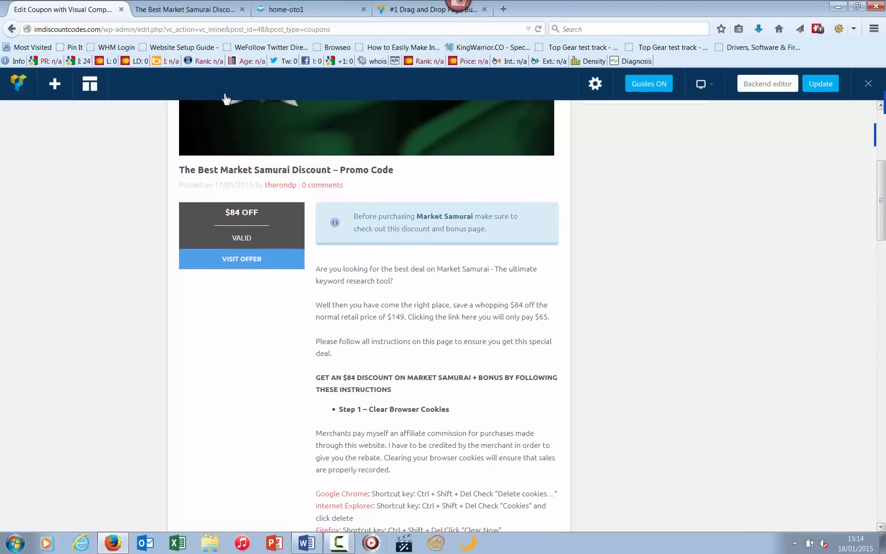
scroll(225, 98, up, 1)
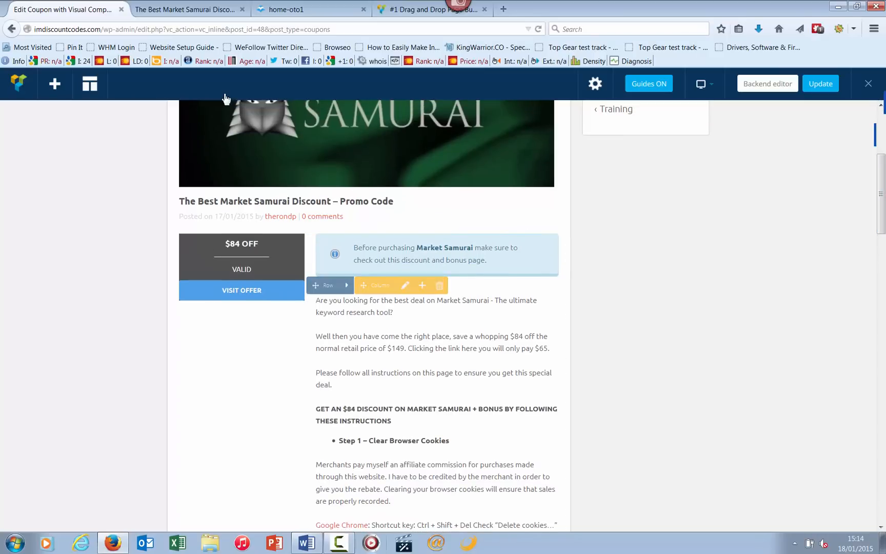
click(437, 278)
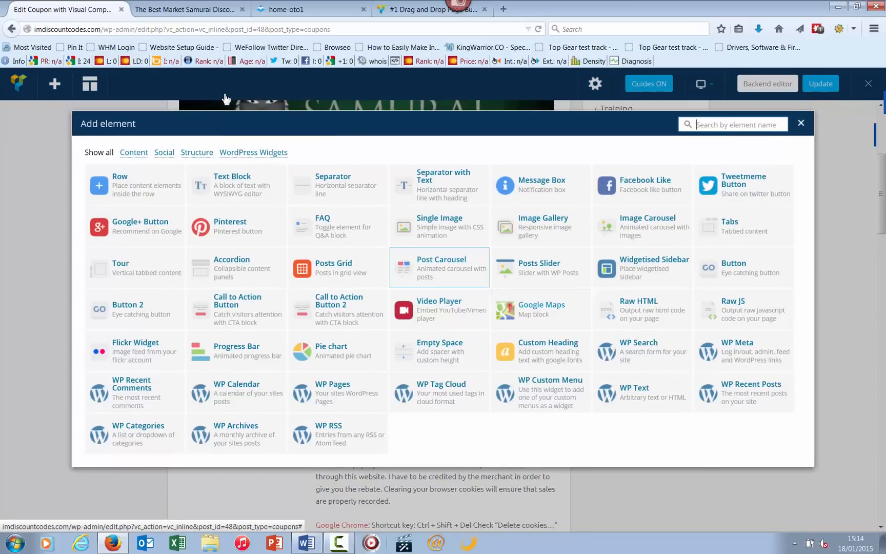
click(554, 344)
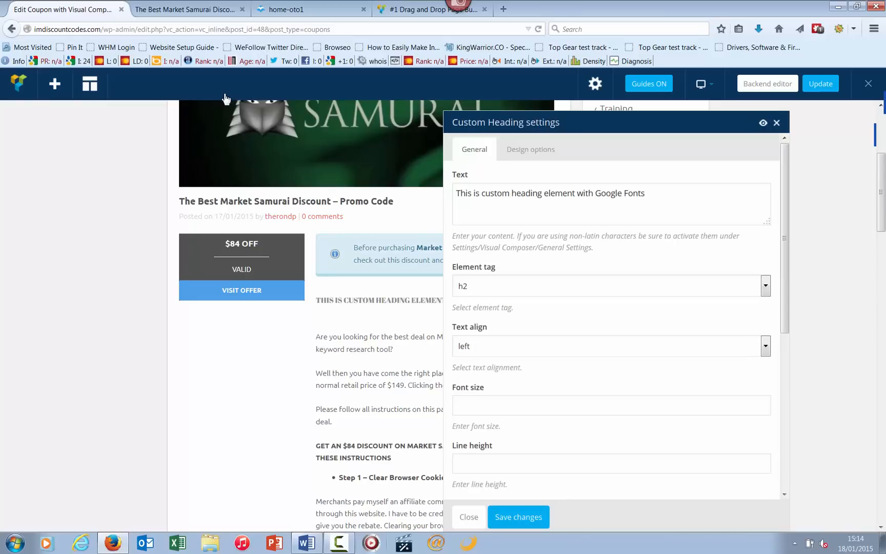
Step: Replace the heading's placeholder text with "Save $84 on Market Samurai!"
triple_click(610, 193)
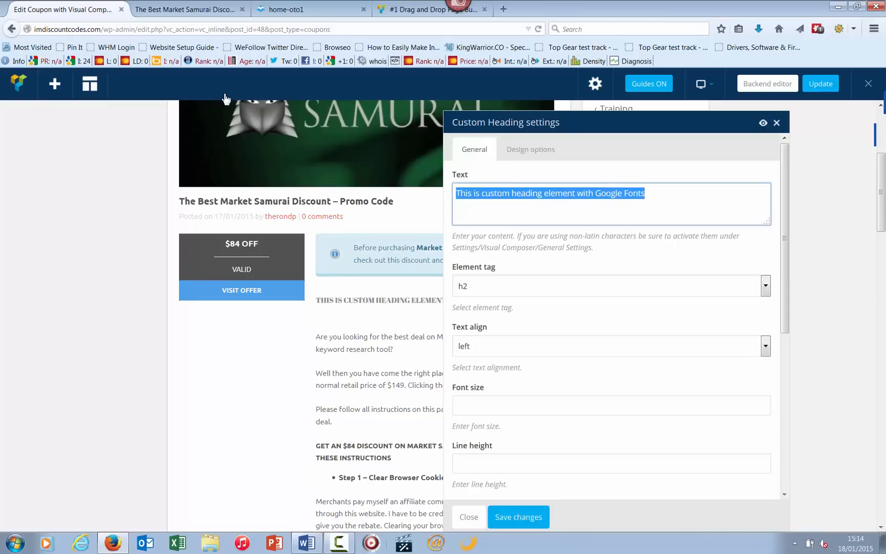
text(Save $)
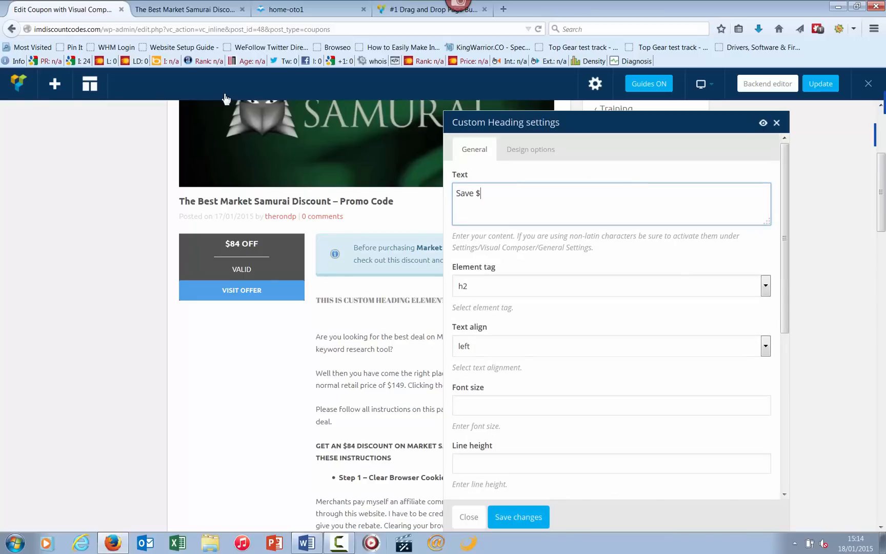
text(84 on MRKETR)
key(BackSpace)
key(BackSpace)
key(BackSpace)
text(arket Samurai)
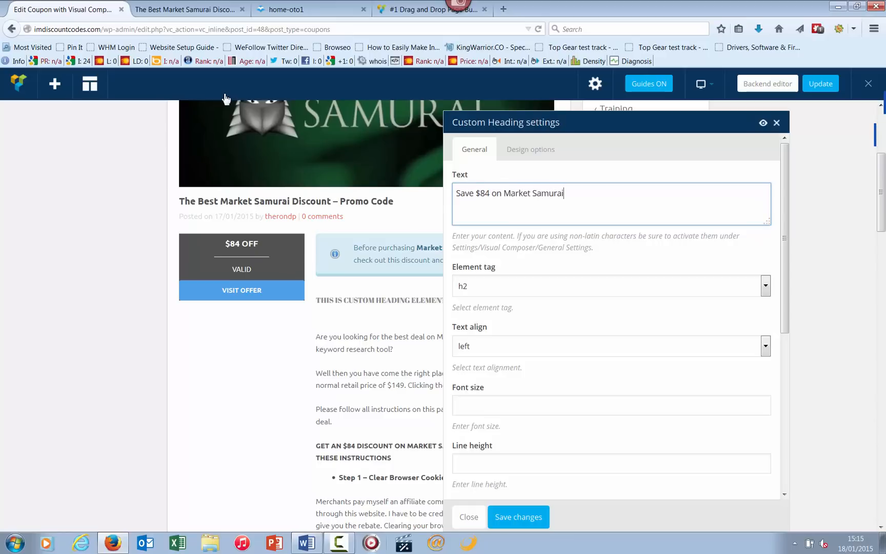
text(!)
Step: Set the heading's text alignment to center
key(Tab)
key(Tab)
key(alt+Down)
key(Down)
key(Down)
key(Return)
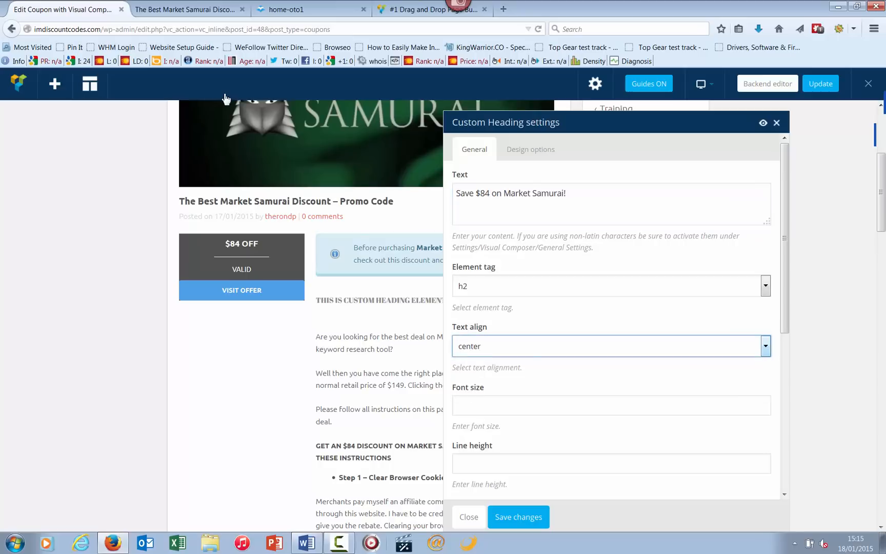
Step: Try the Arimo and Exo font families for the custom heading
scroll(616, 316, down, 6)
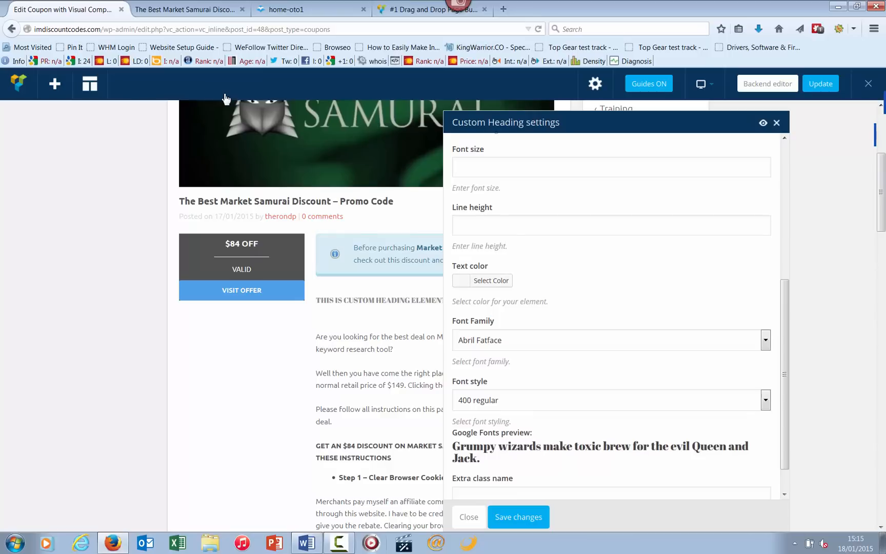
drag(785, 375, 785, 394)
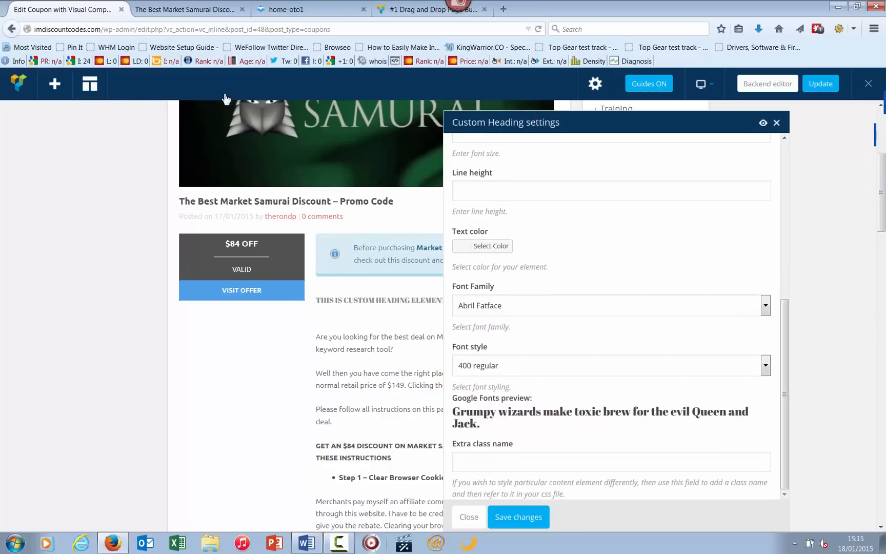
click(766, 306)
click(610, 333)
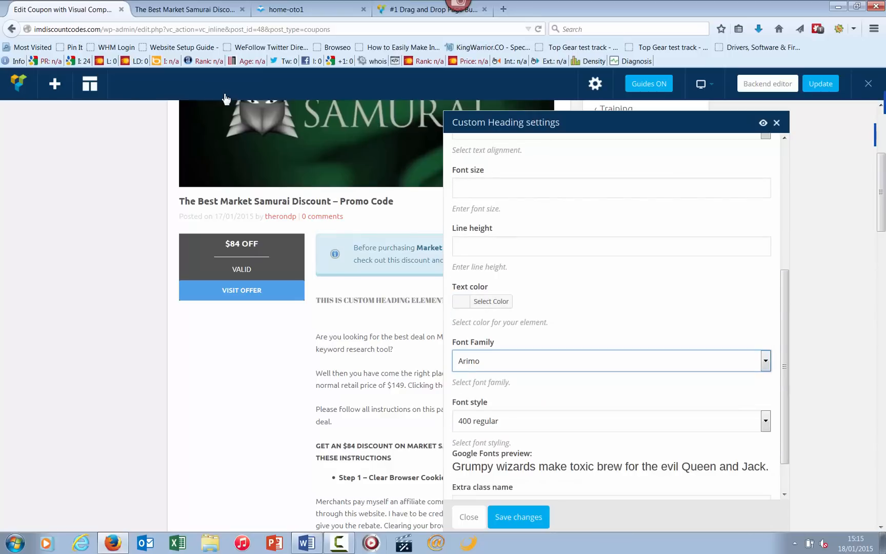
click(766, 361)
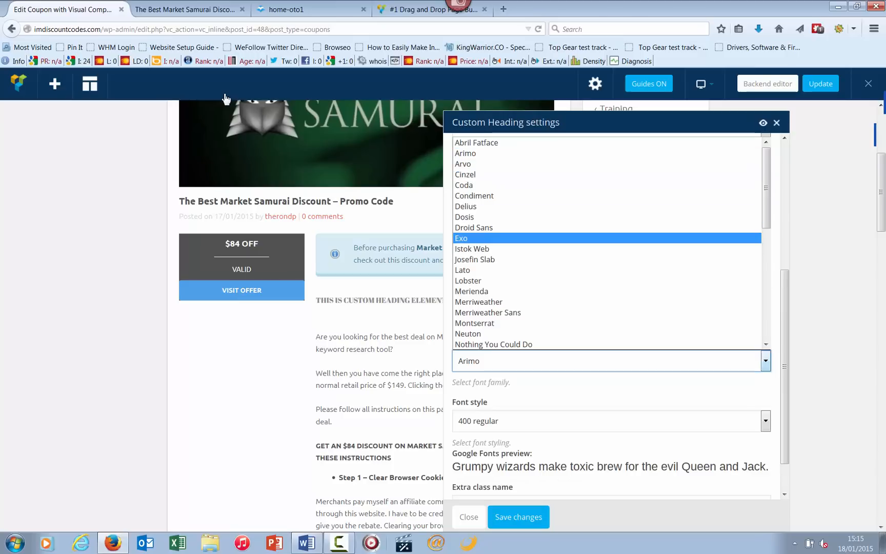
click(513, 238)
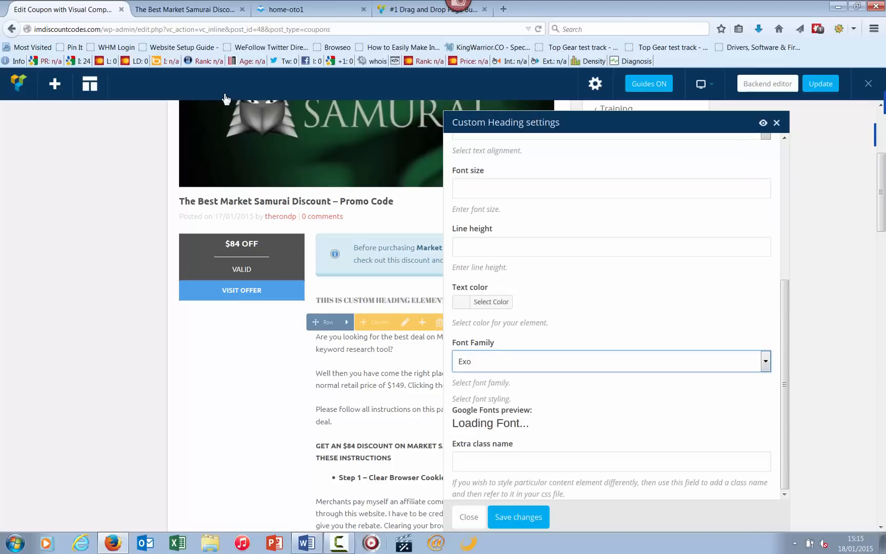
Step: Set the heading's font family to Lobster and save and close the Custom Heading settings
scroll(224, 99, down, 3)
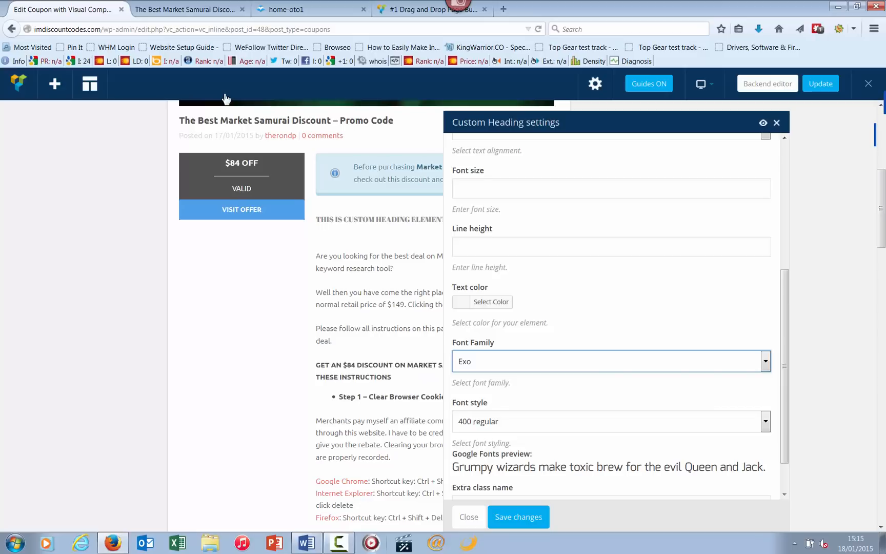
click(611, 361)
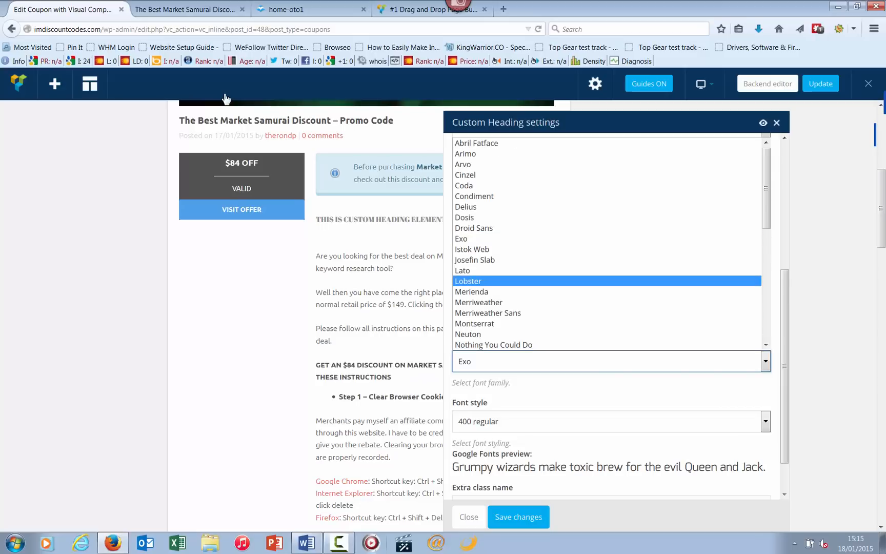
click(513, 281)
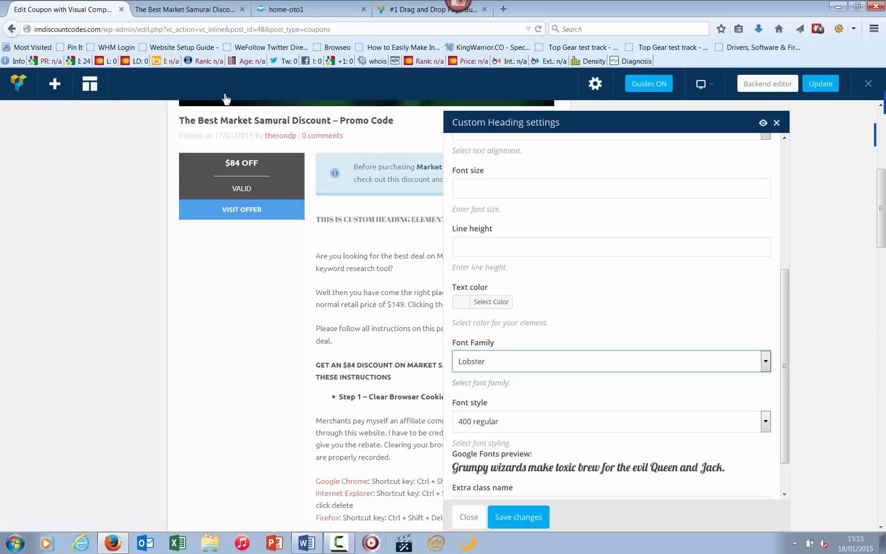
click(519, 517)
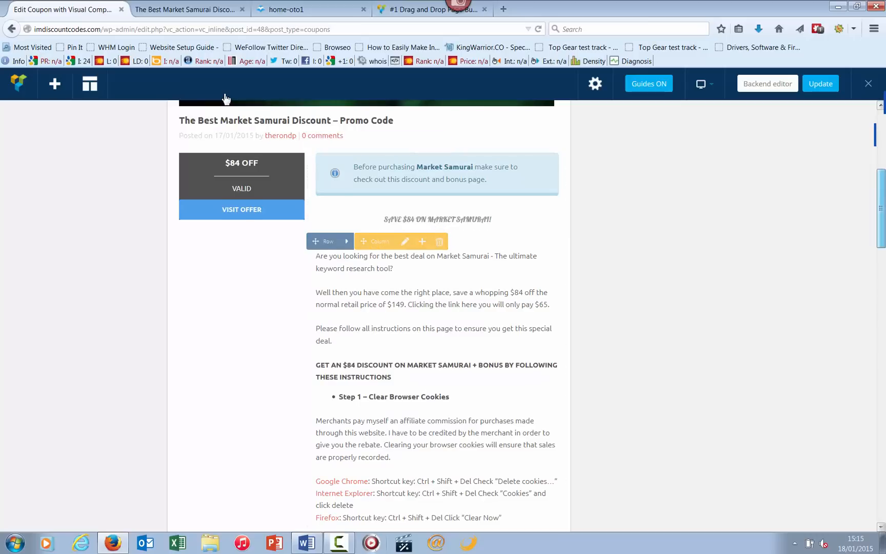
Step: Add a Video Player element below the "Save $84 on Market Samurai!" heading and title the widget "Watch this demonstration"
drag(882, 208, 881, 203)
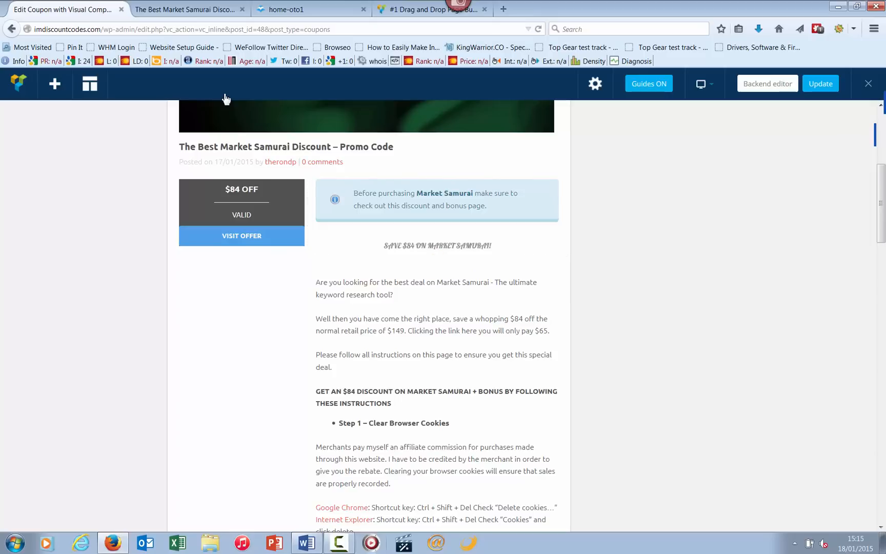
drag(881, 203, 881, 210)
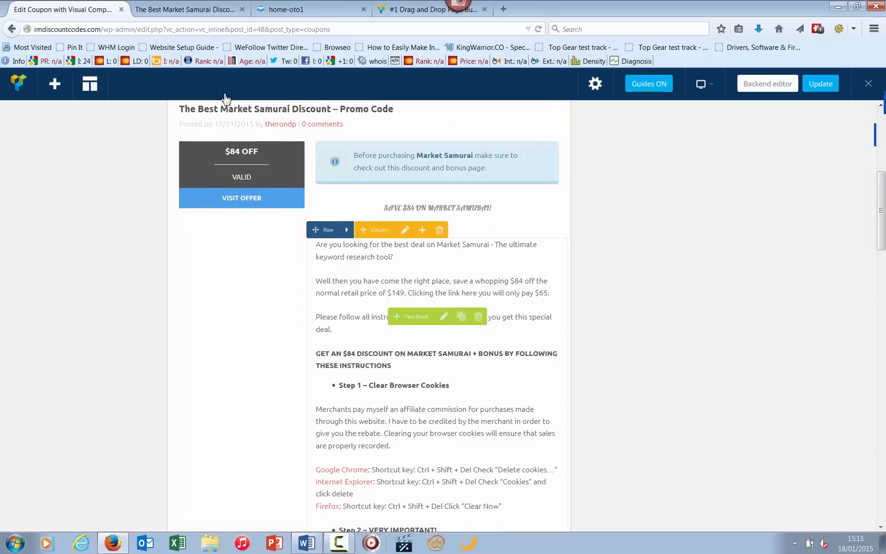
scroll(438, 317, down, 3)
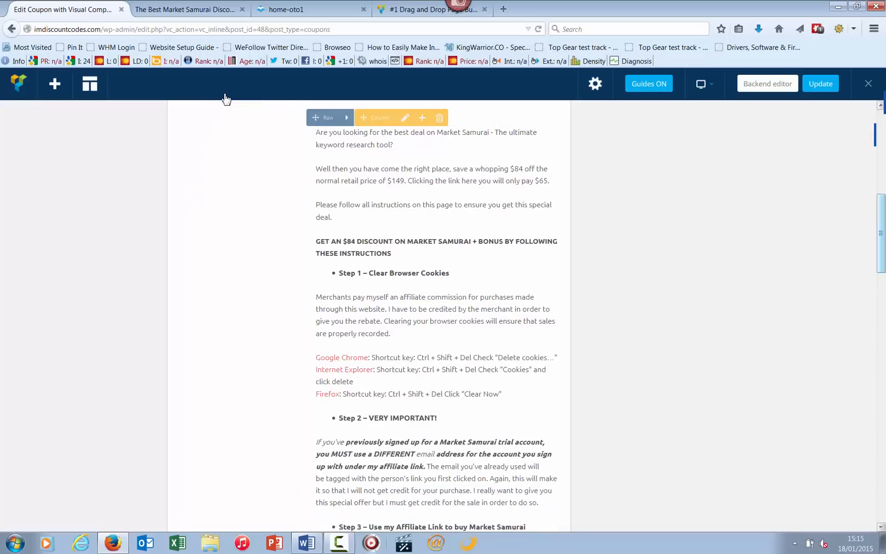
mouse_move(881, 233)
mouse_down()
mouse_move(881, 265)
mouse_move(882, 199)
mouse_move(881, 211)
mouse_up()
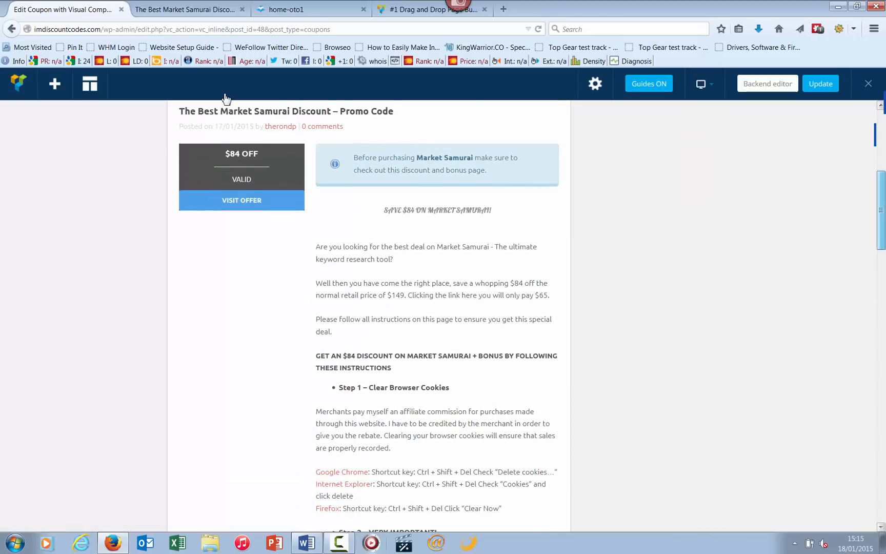
drag(881, 210, 881, 219)
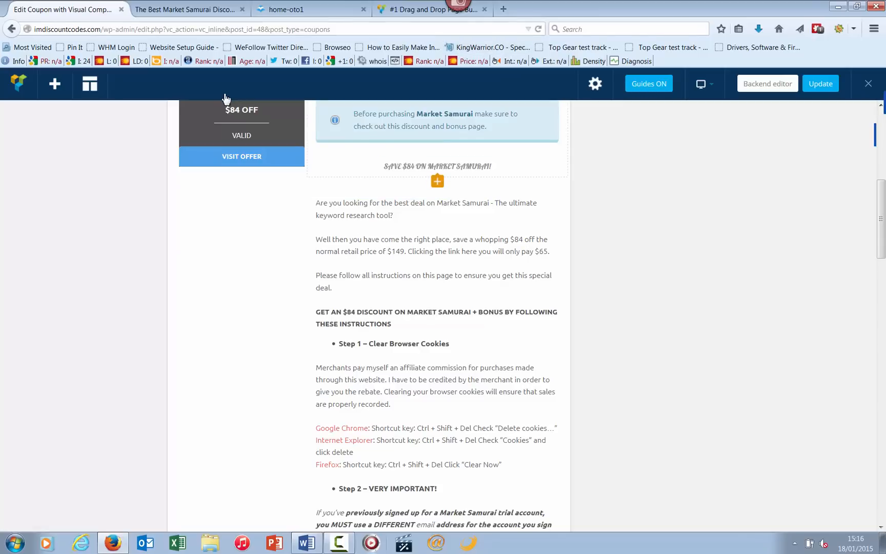
click(437, 180)
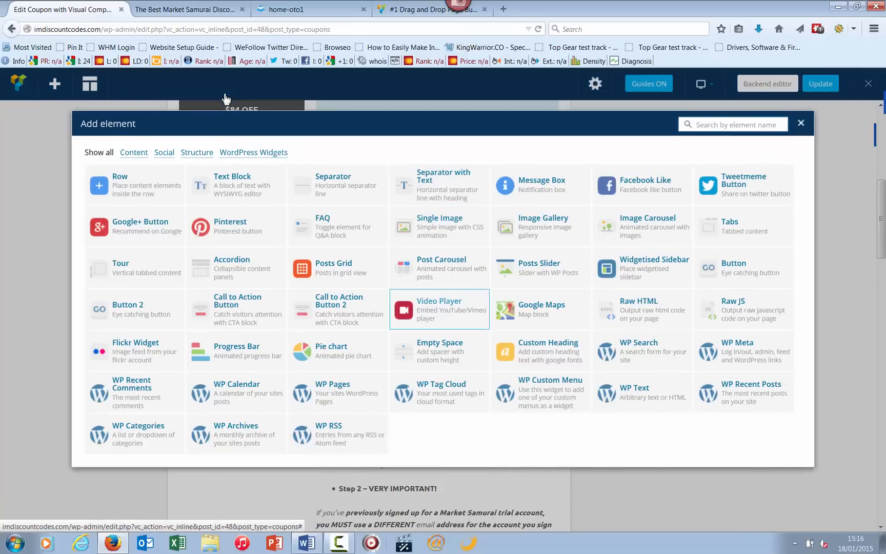
click(440, 305)
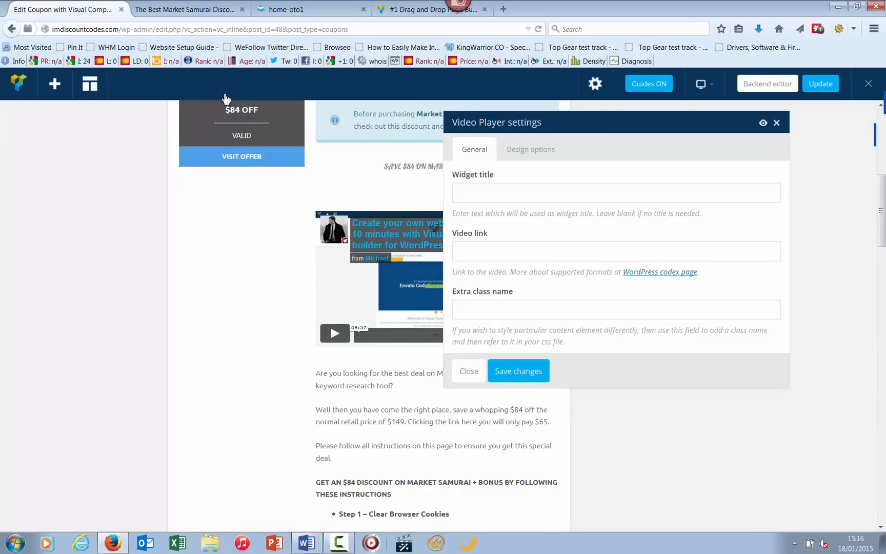
text(Watc)
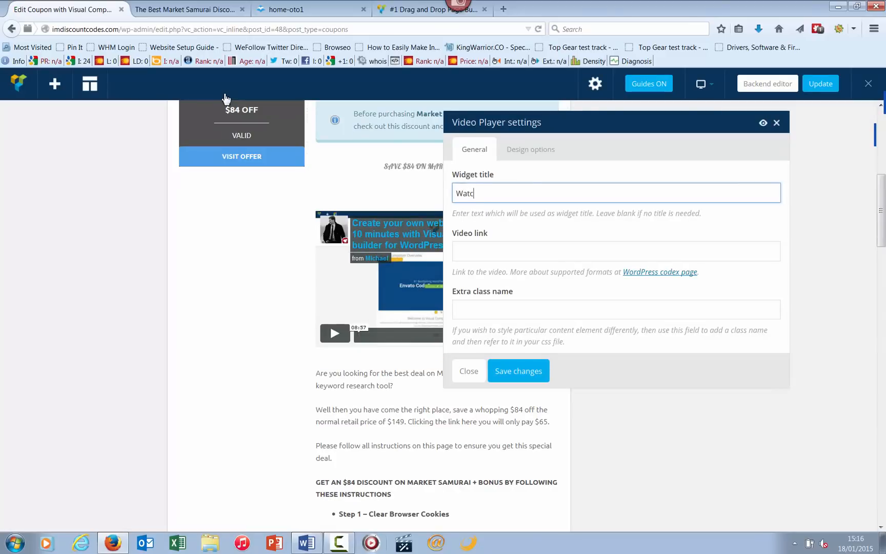
text(h this demonstration)
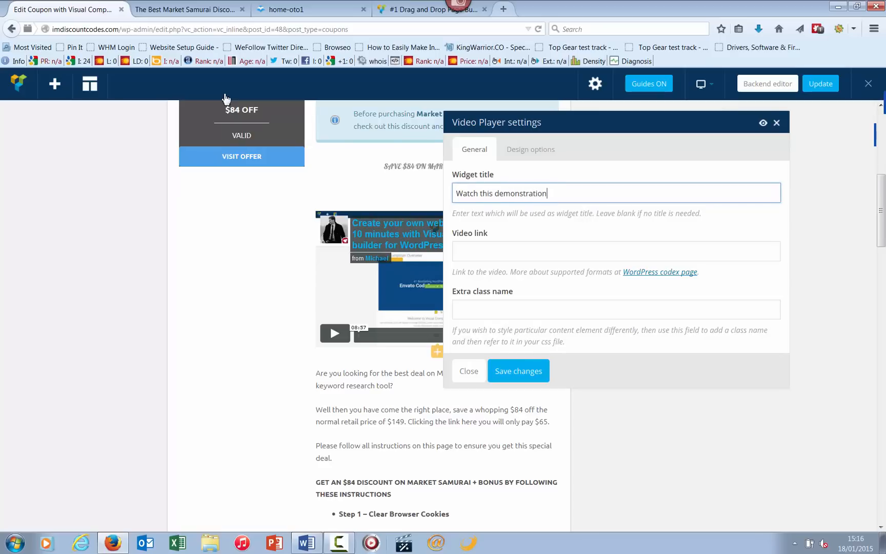
Step: Open the site owner's YouTube channel page in a new browser tab
key(ctrl+t)
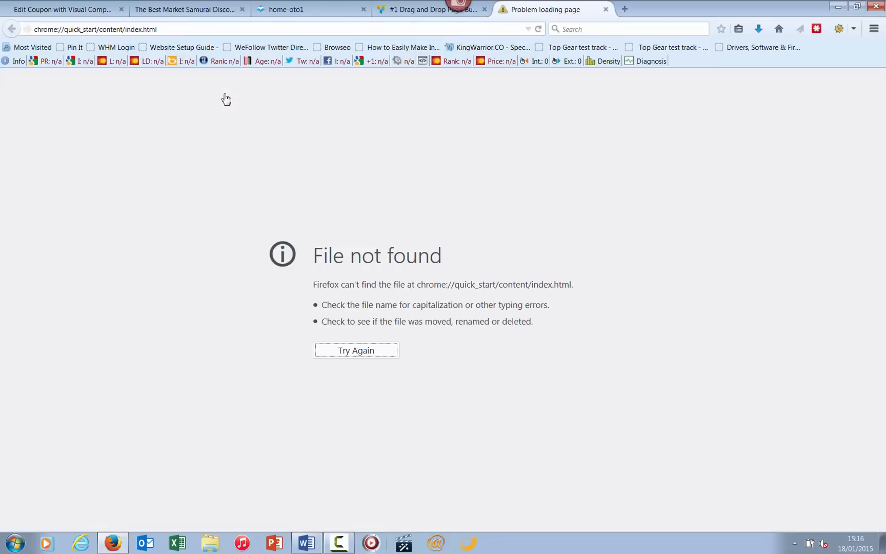
double_click(142, 30)
double_click(149, 29)
key(ctrl+a)
text(y)
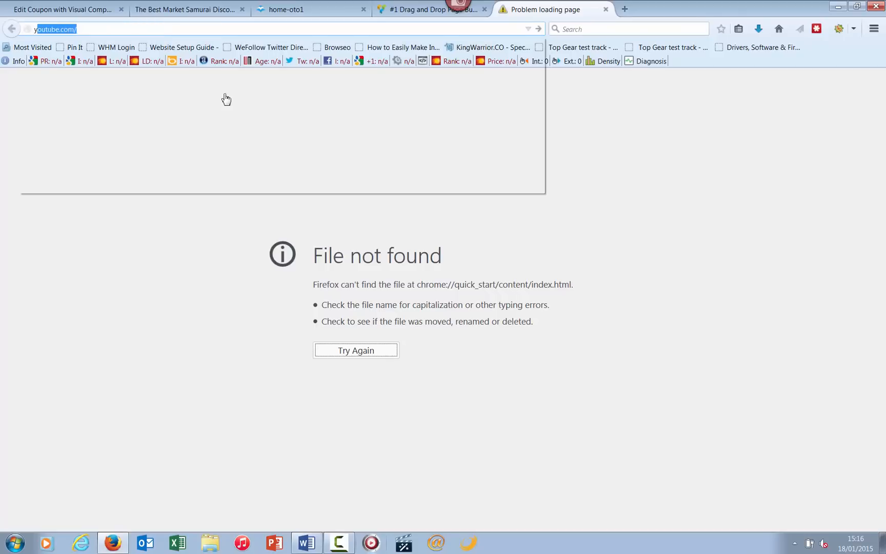
text(outube)
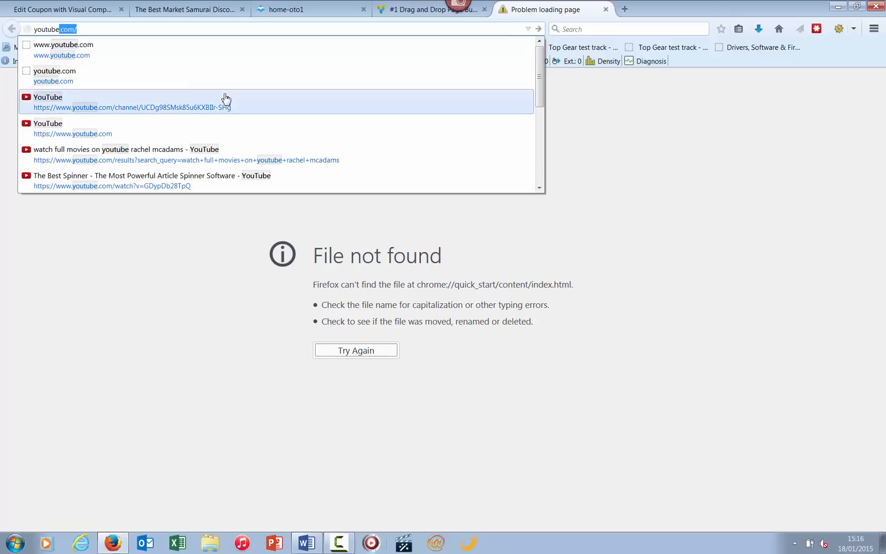
click(226, 101)
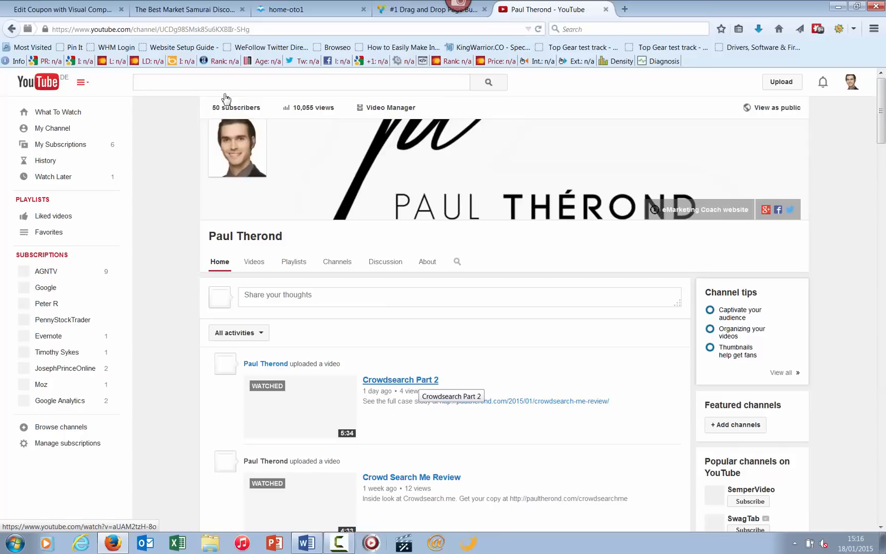
Step: Open the "Crowdsearch Part 2" video on the channel and copy its page URL
click(405, 380)
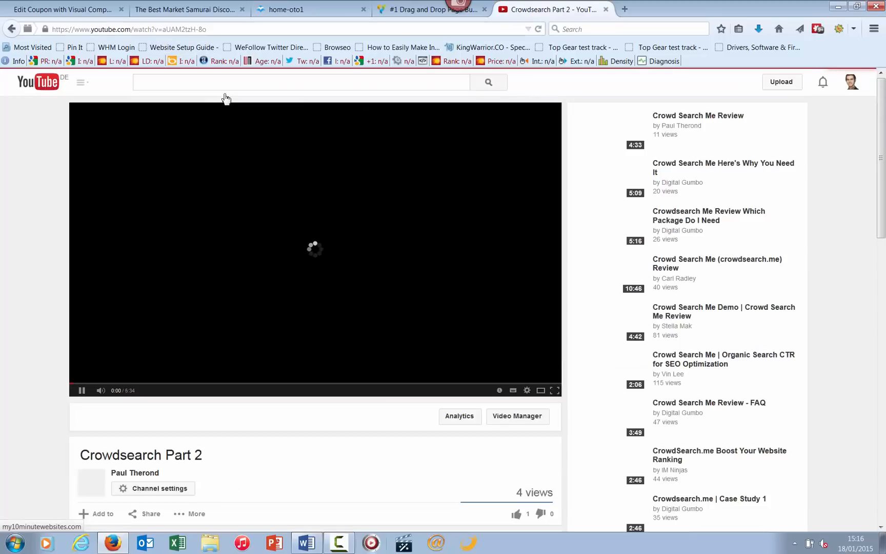
drag(207, 29, 51, 29)
key(ctrl+c)
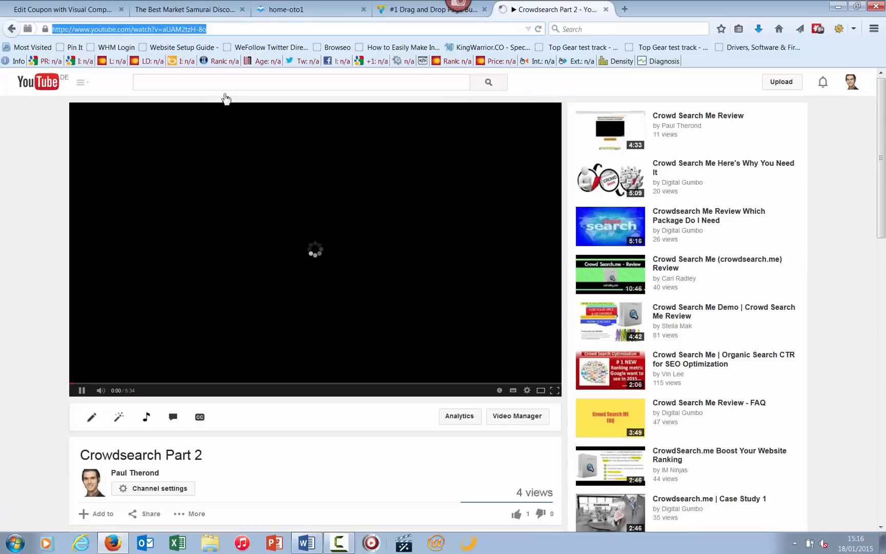
right_click(67, 30)
key(Escape)
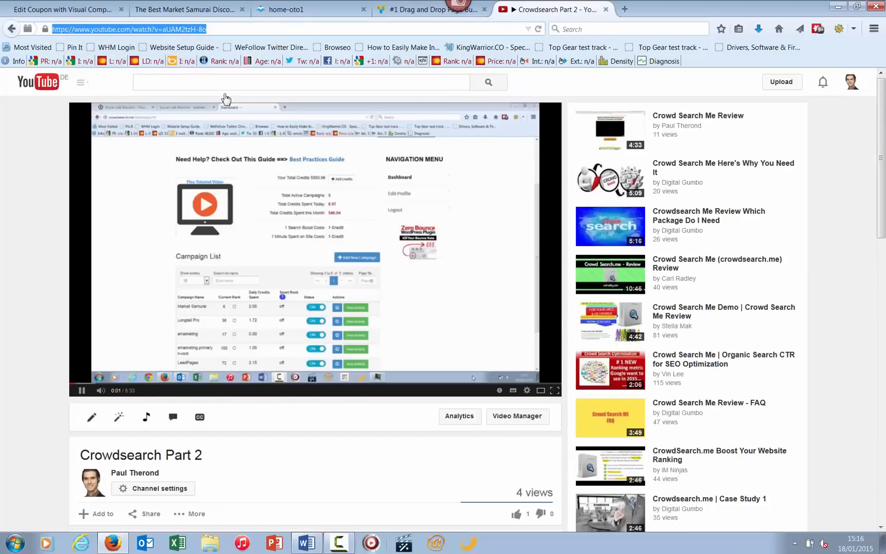
Step: Return to the coupon editor, enter the copied YouTube URL as the Video Player's video link, and save and close its settings
key(ctrl+Page_Up)
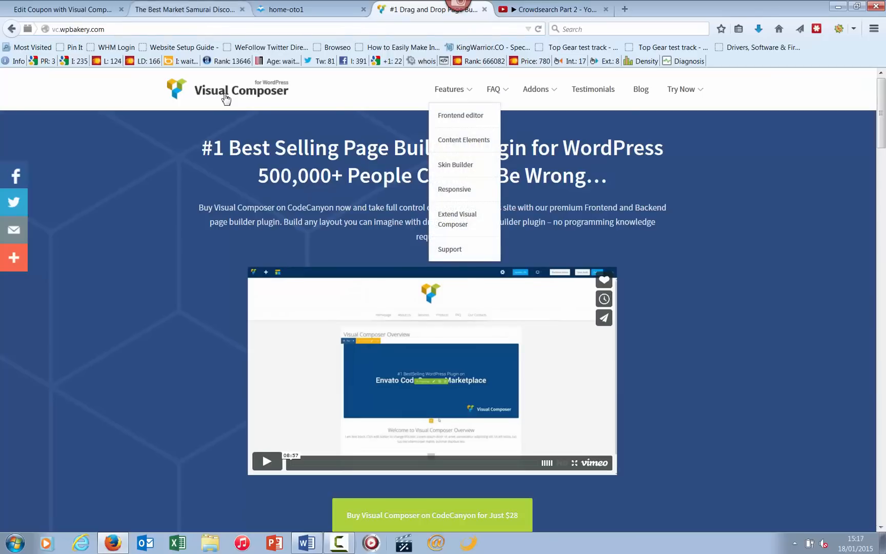
click(63, 10)
click(488, 251)
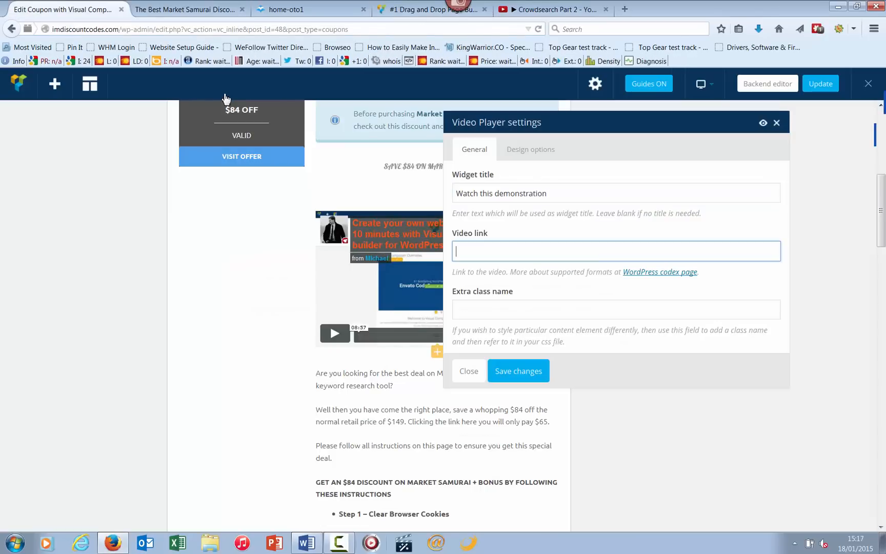
right_click(488, 251)
click(513, 293)
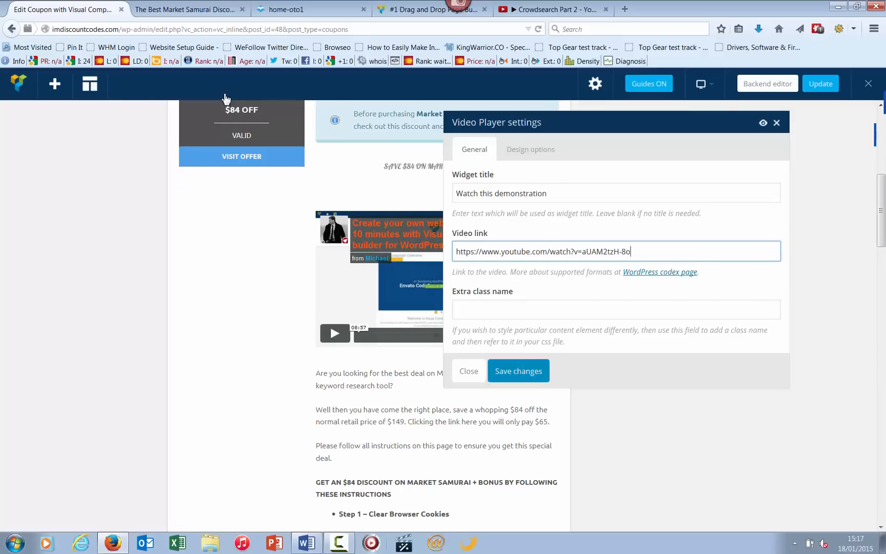
click(519, 371)
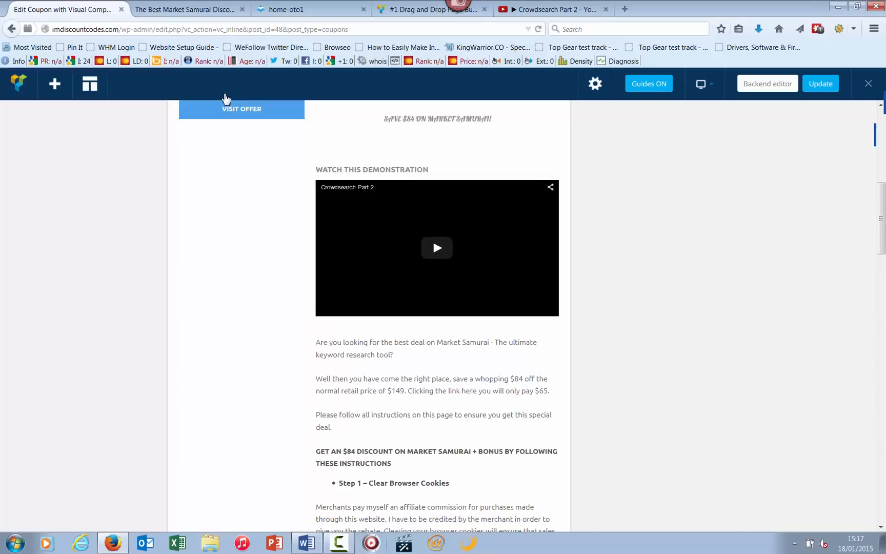
Step: Review the coupon page from the embedded video through the Step 5 instructions and back up to the post's title
scroll(227, 99, down, 3)
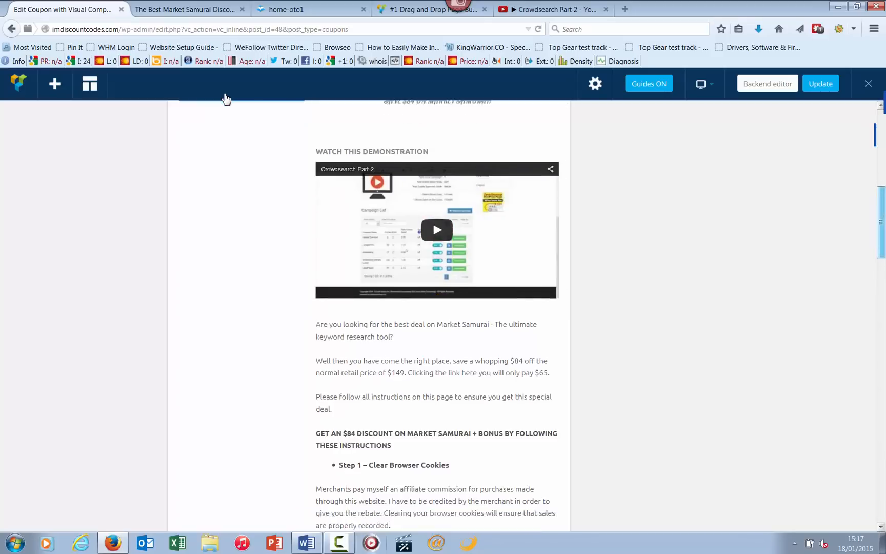
scroll(227, 98, down, 7)
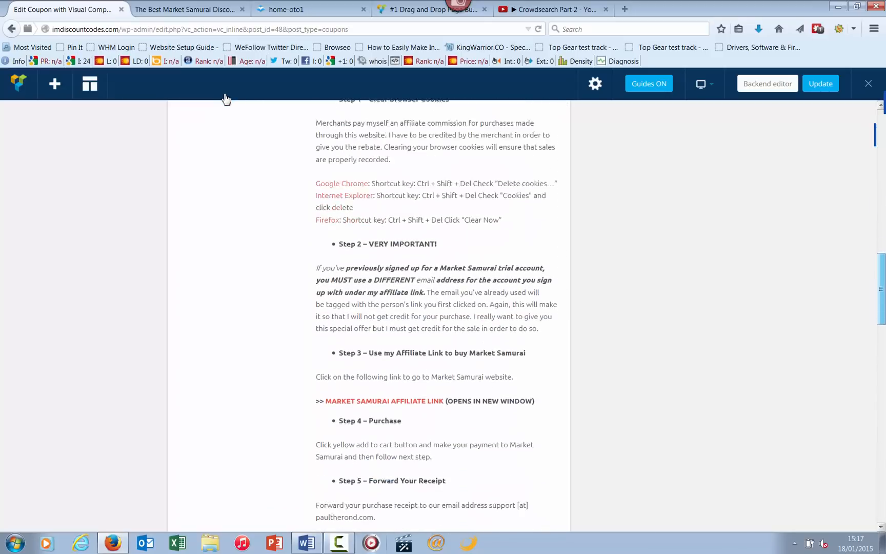
scroll(226, 98, down, 2)
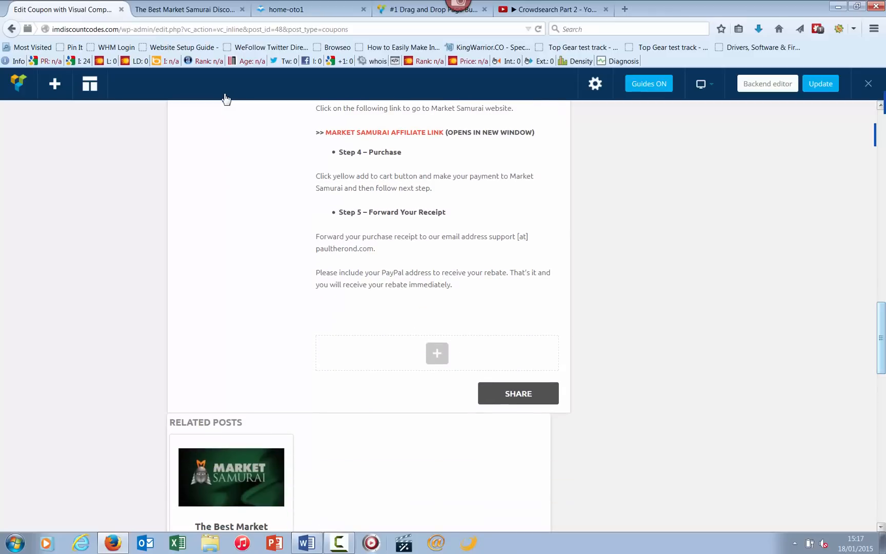
scroll(226, 98, down, 1)
scroll(226, 99, up, 2)
scroll(227, 98, down, 1)
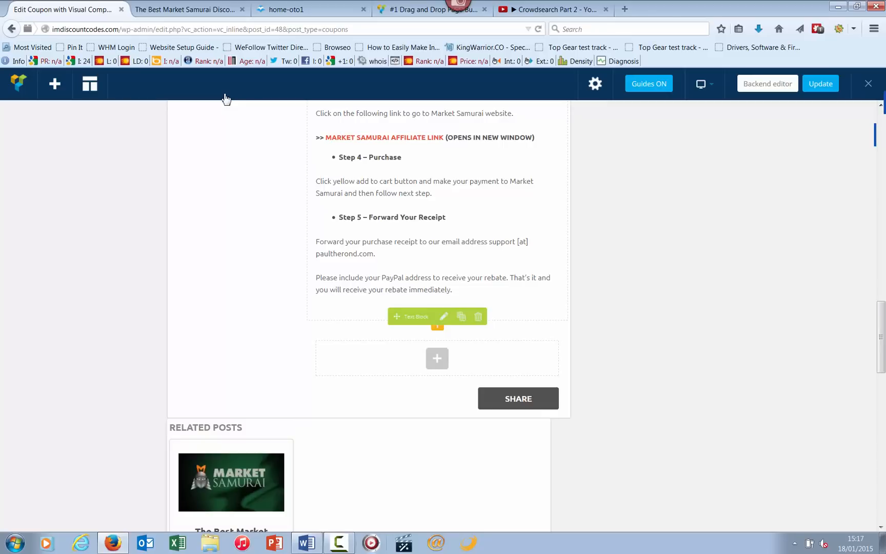
scroll(226, 98, up, 5)
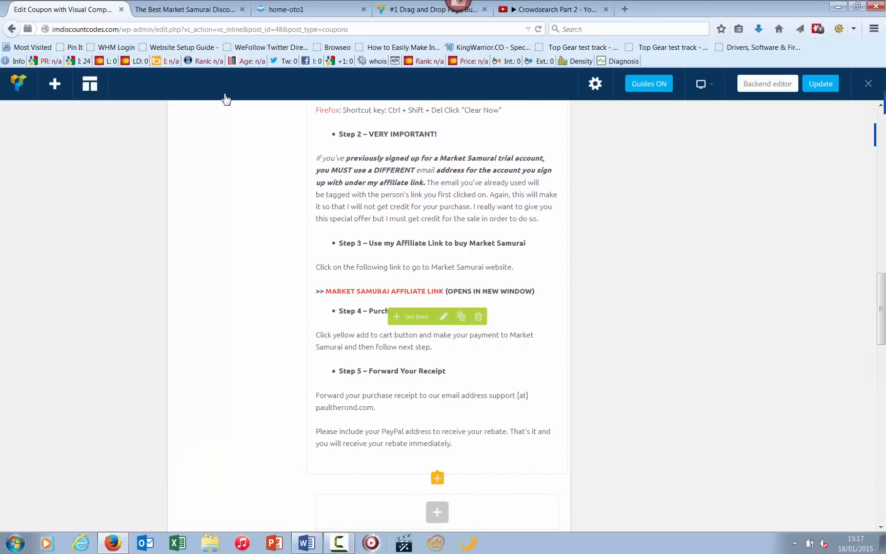
scroll(225, 98, down, 5)
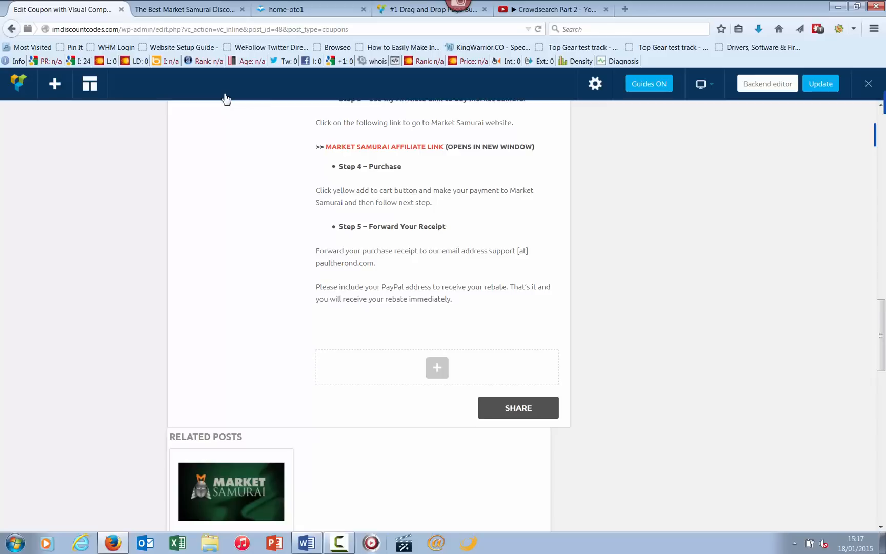
scroll(226, 98, up, 10)
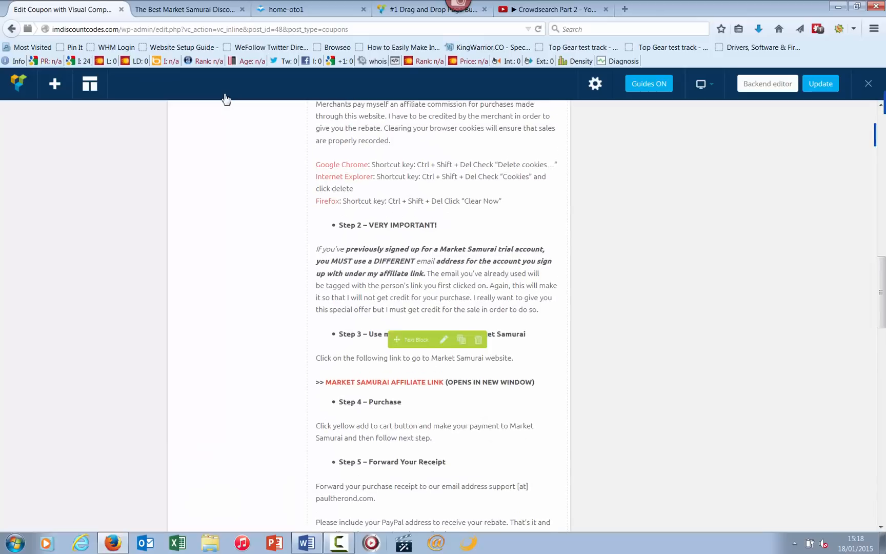
scroll(225, 99, up, 5)
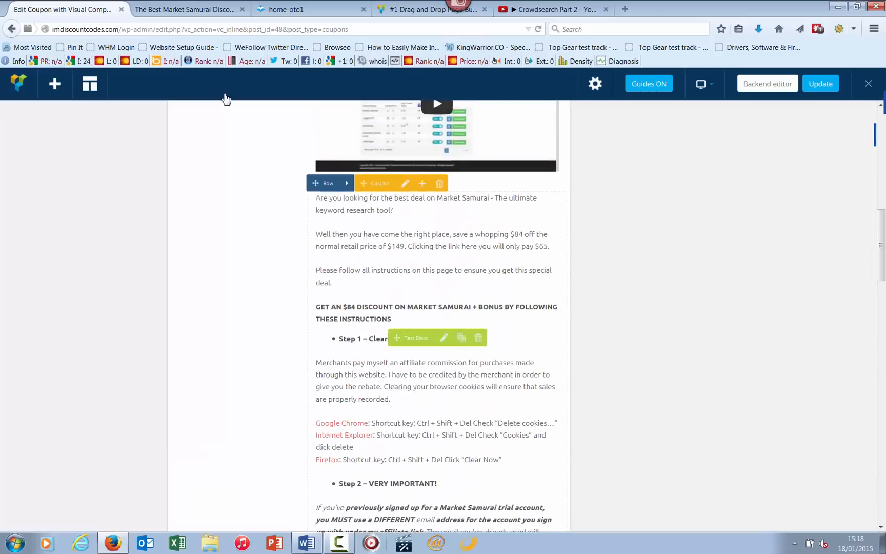
scroll(226, 98, up, 2)
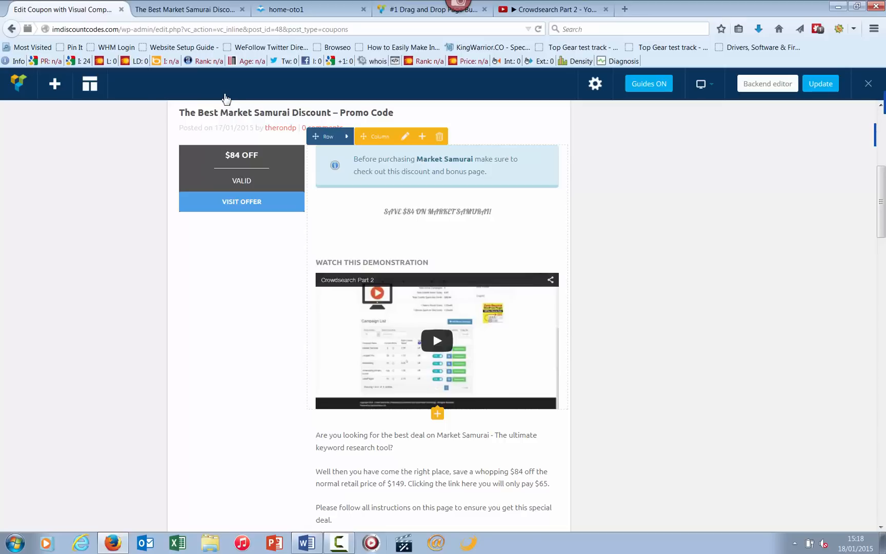
Step: Add an FAQ element below the Step 5 instructions, set its toggle title to "FAQ1", and save and close its settings
scroll(226, 99, down, 6)
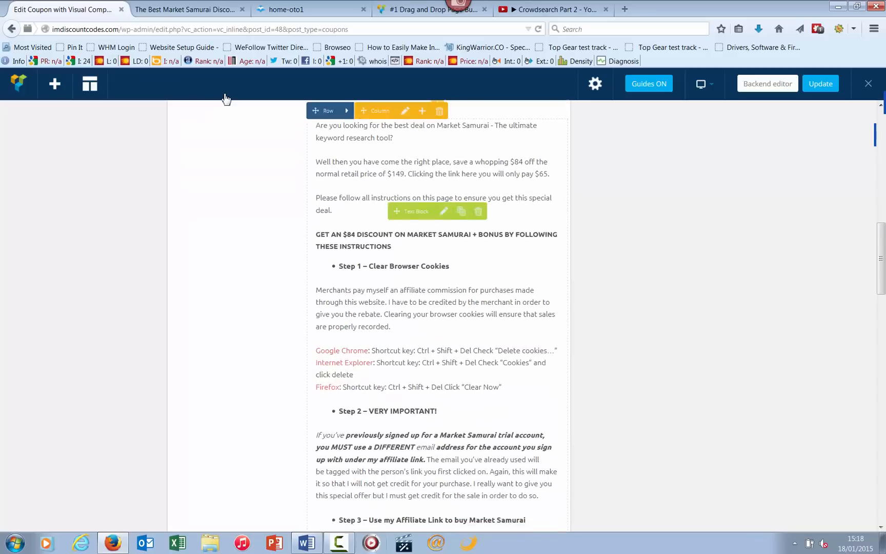
scroll(226, 98, down, 6)
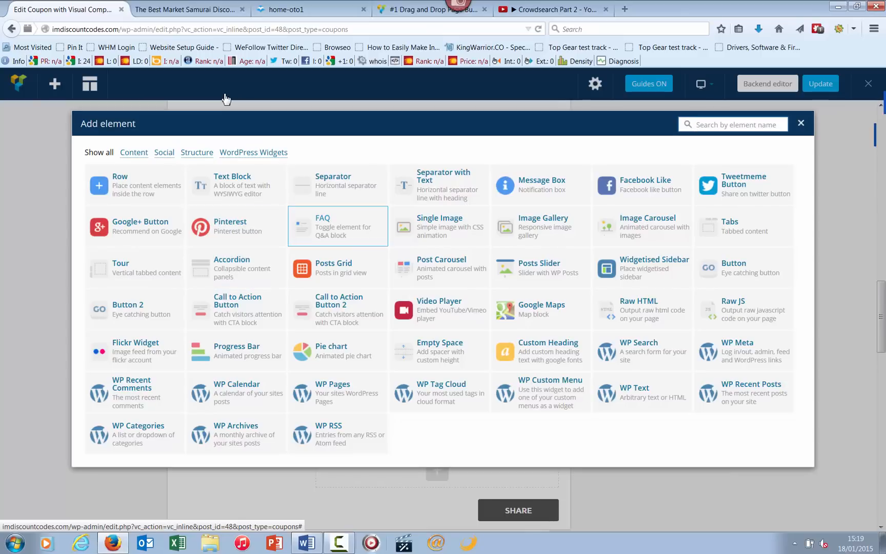
click(338, 226)
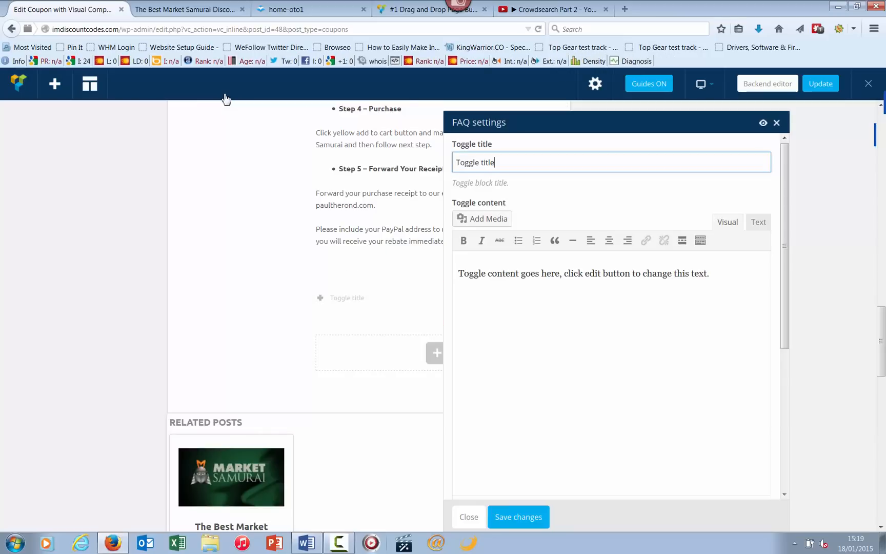
key(ctrl+shift+Left)
key(ctrl+shift+Left)
text(FAQ1)
mouse_move(785, 246)
mouse_down()
mouse_move(785, 383)
mouse_move(785, 247)
mouse_up()
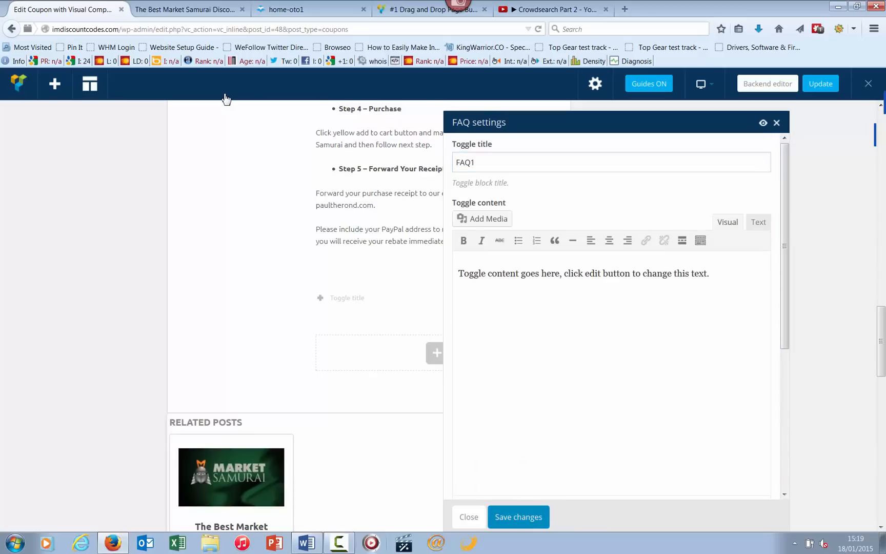
click(519, 516)
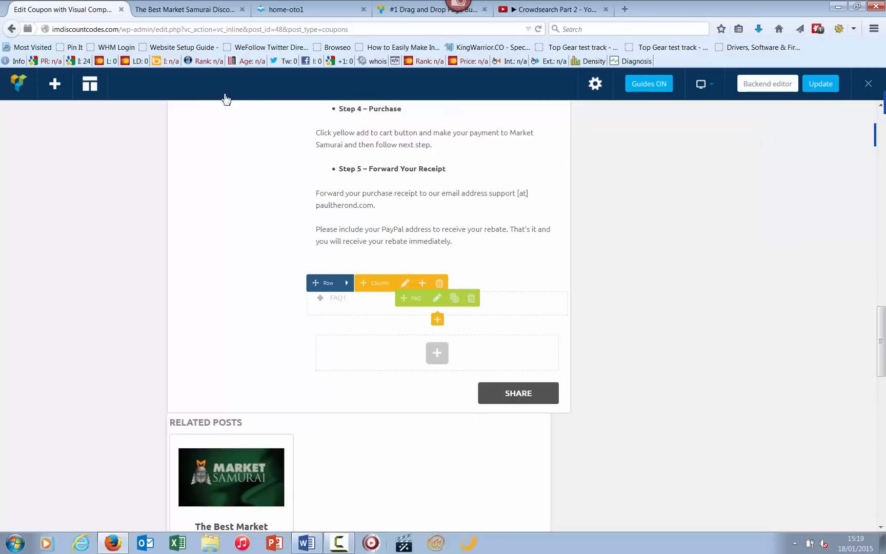
Step: Expand and collapse the FAQ1 toggle several times to preview its content
click(321, 297)
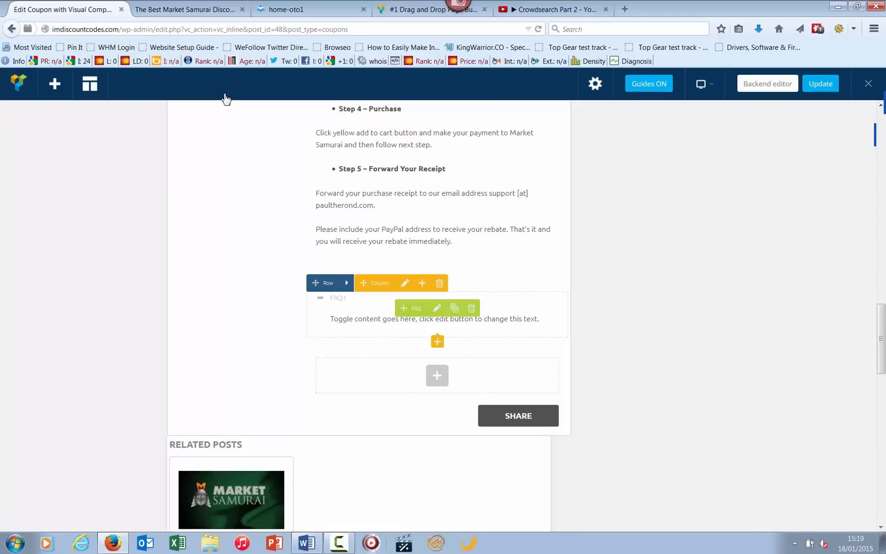
click(321, 298)
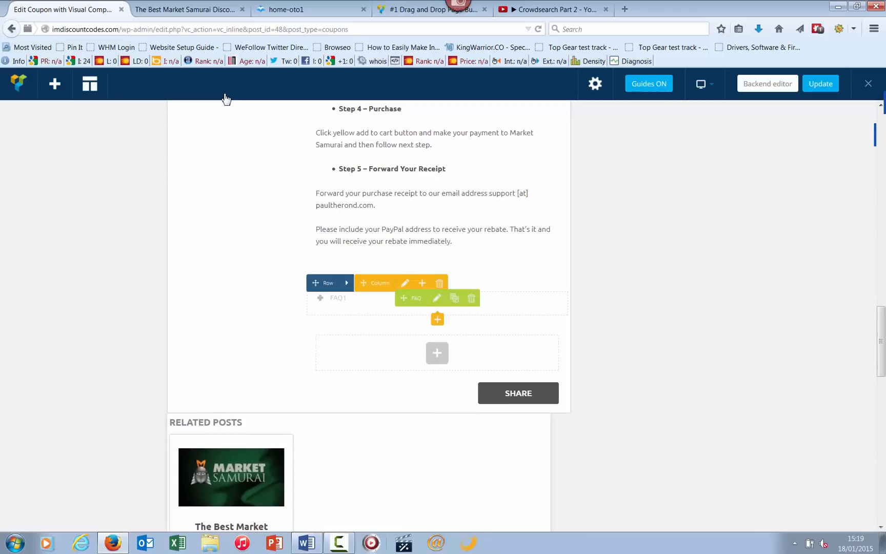
click(321, 298)
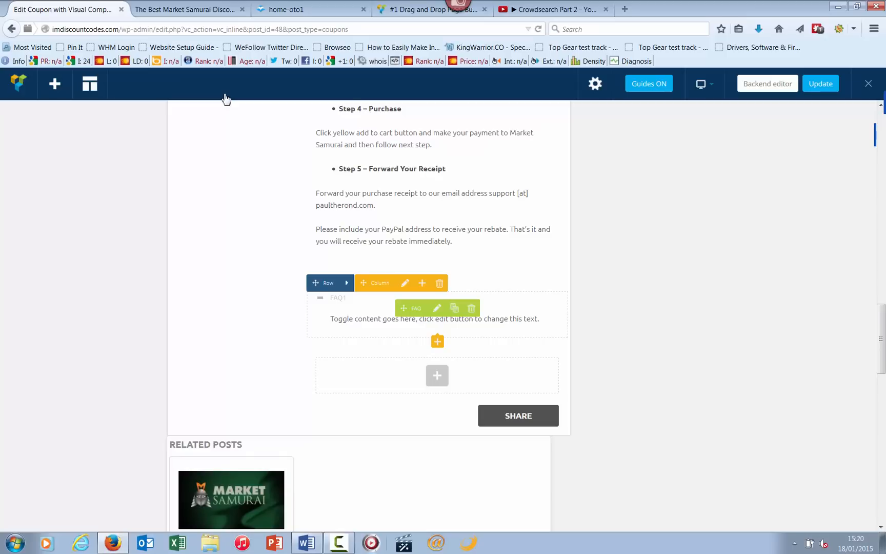
click(321, 298)
click(322, 298)
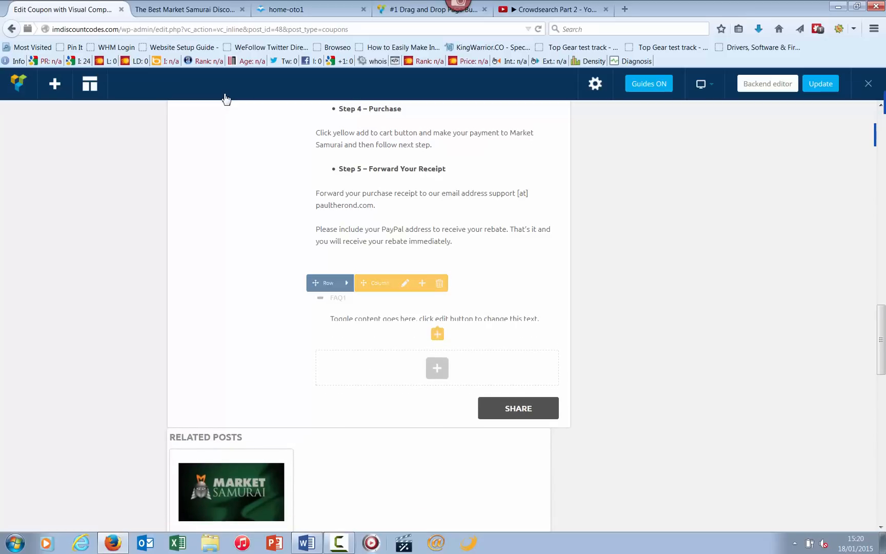
click(321, 297)
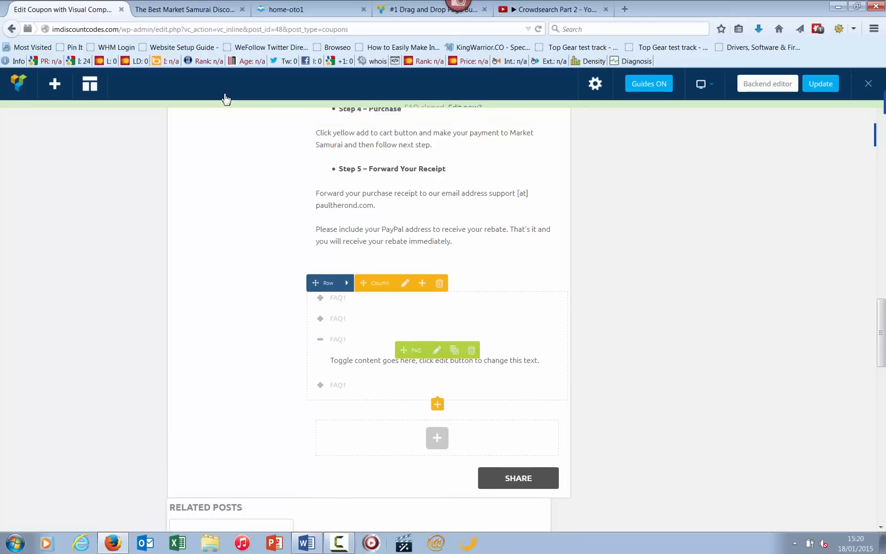
Step: Delete the column containing the FAQ toggles
click(439, 282)
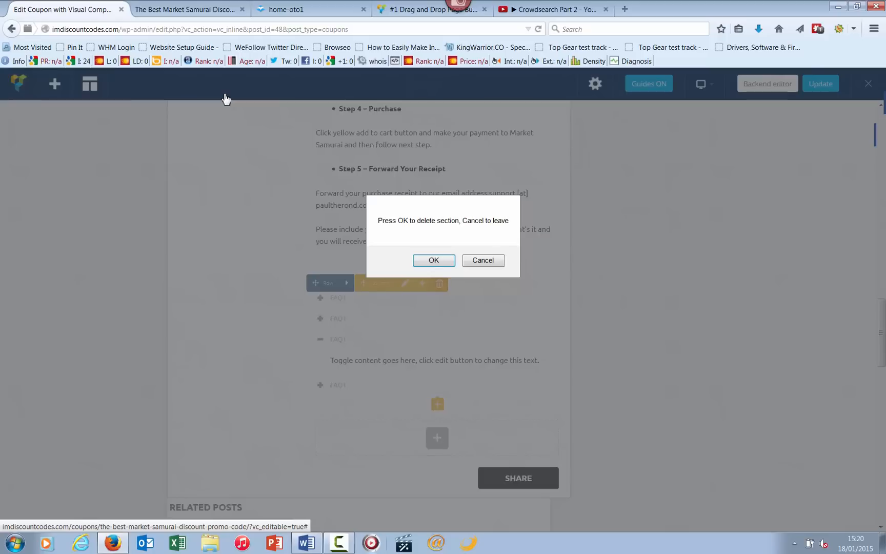
key(Return)
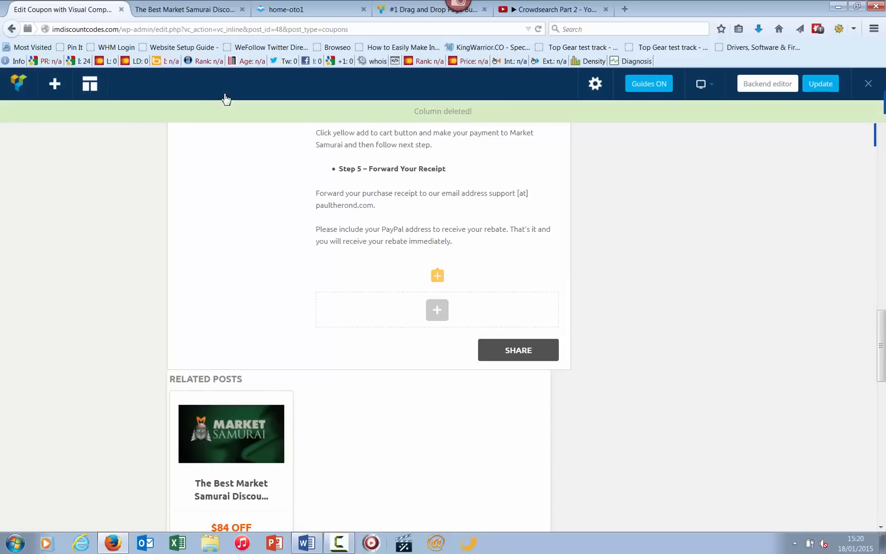
Step: Add a Button element below the Step 5 instructions and set its color to Green
click(226, 99)
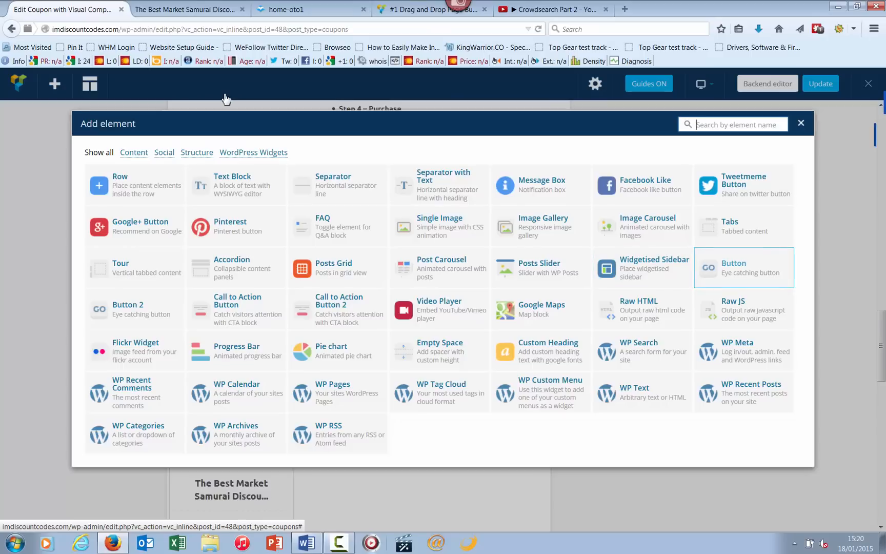
key(Return)
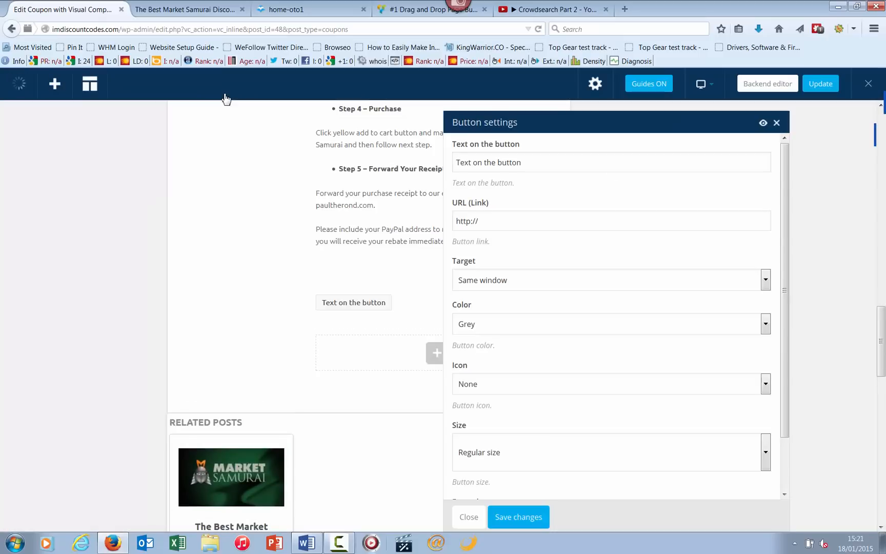
key(alt+Down)
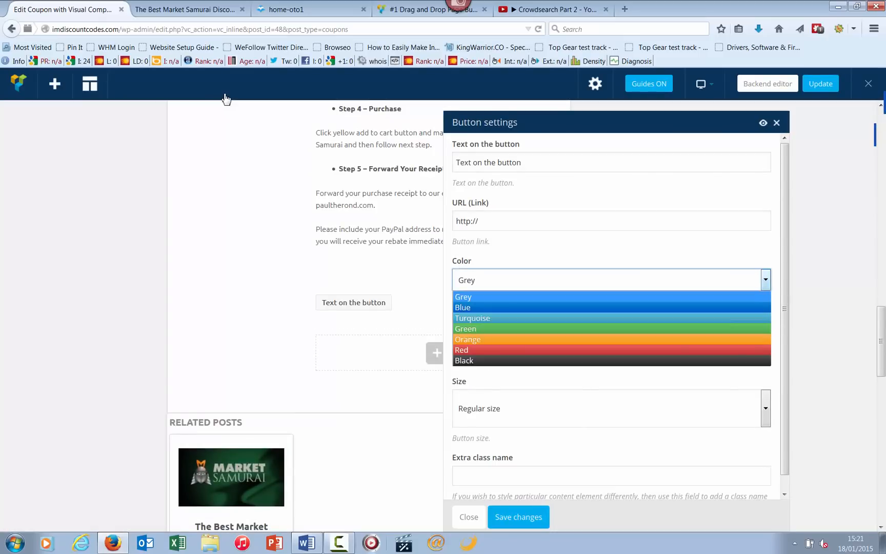
key(Down)
key(Down)
key(Down)
key(Return)
Step: Set the button's icon to Balloon Facebook icon
key(Tab)
key(alt+Down)
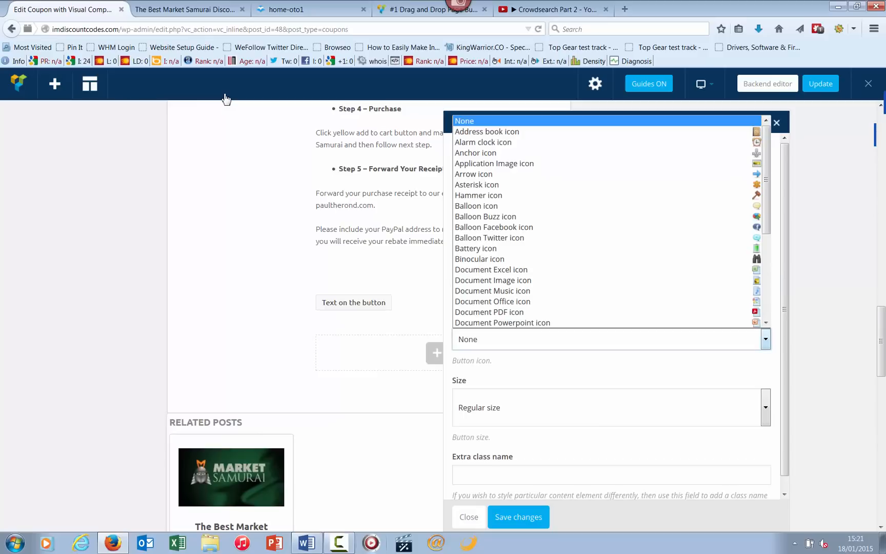
key(Down)
key(Down)
key(Down)
key(Down)
key(Down)
key(Down)
key(Down)
key(Down)
key(Down)
key(Down)
key(Down)
key(Down)
key(Up)
key(Up)
key(Return)
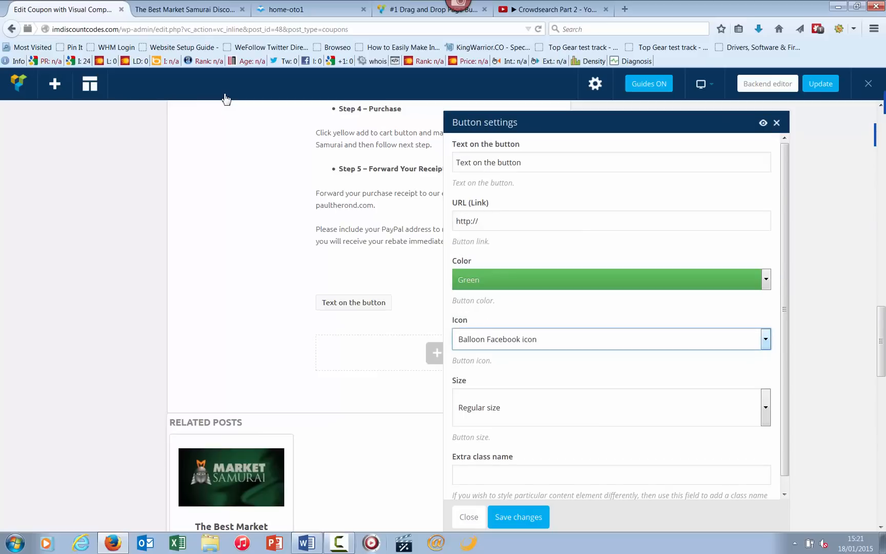
Step: Set the button's size to Large, and save and close the Button settings
key(Tab)
key(alt+Down)
key(Down)
key(Down)
key(Up)
key(Return)
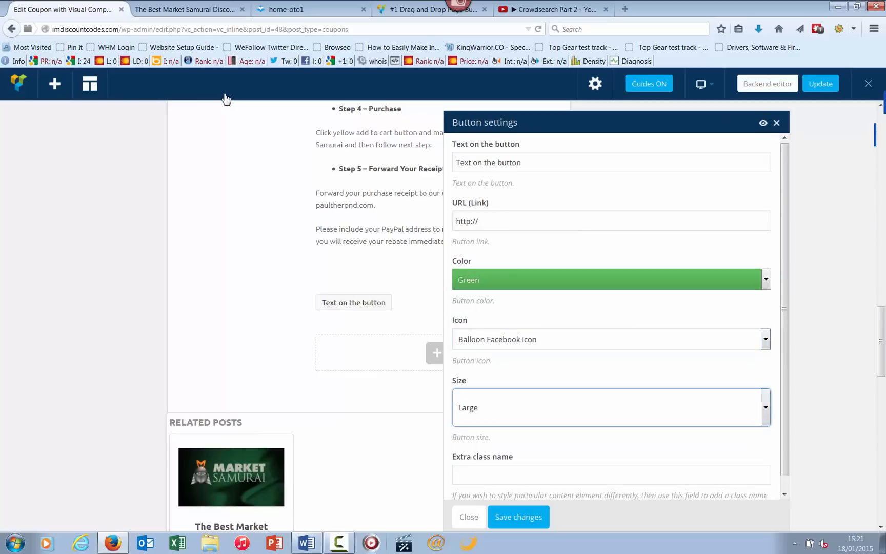
key(Tab)
key(Tab)
key(Tab)
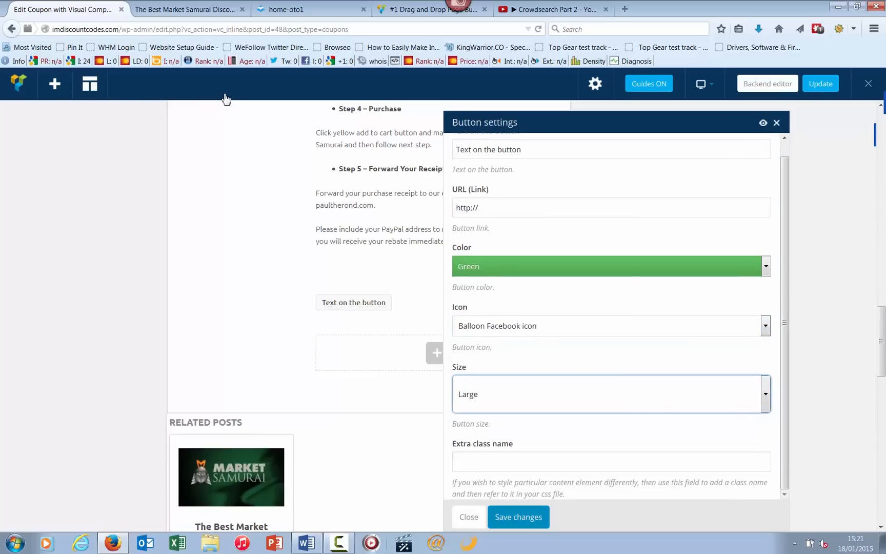
key(Return)
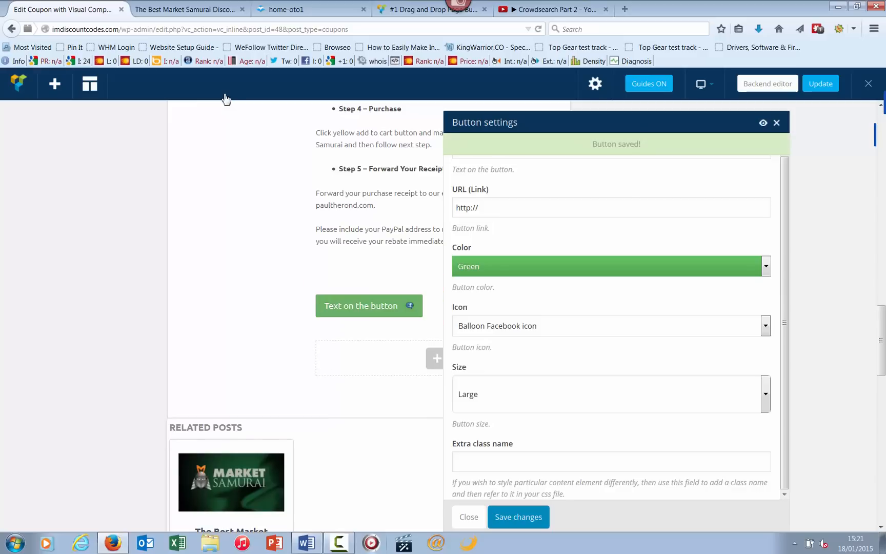
key(shift+Tab)
key(Return)
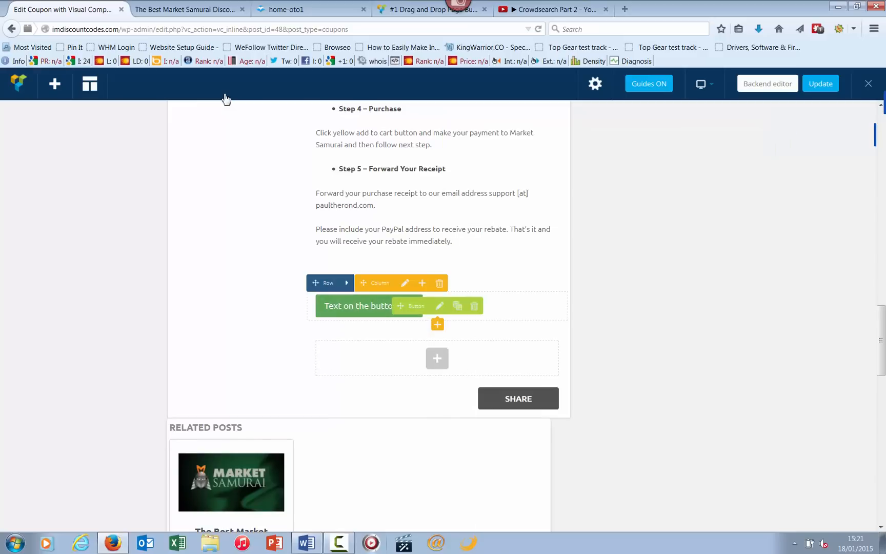
Step: Add a Button 2 element below the green button and set its color to Sandy brown and style to 3D
click(437, 358)
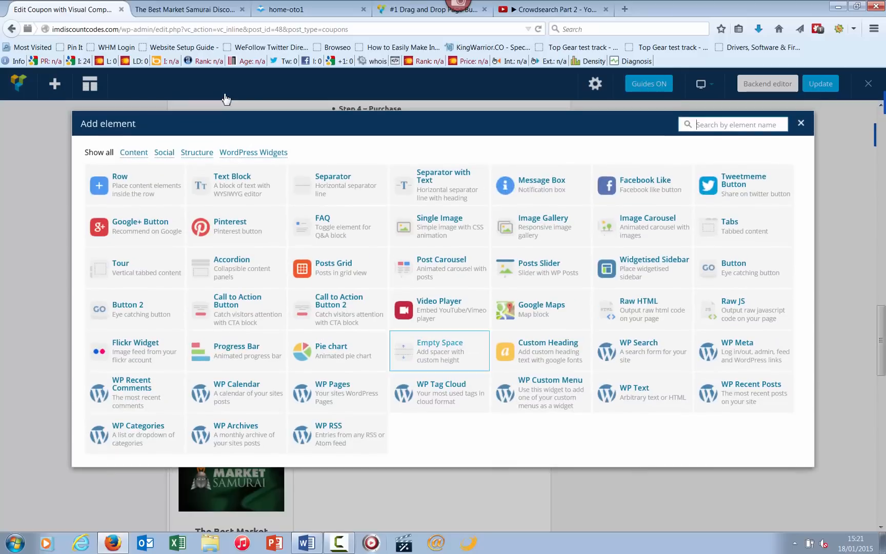
click(135, 309)
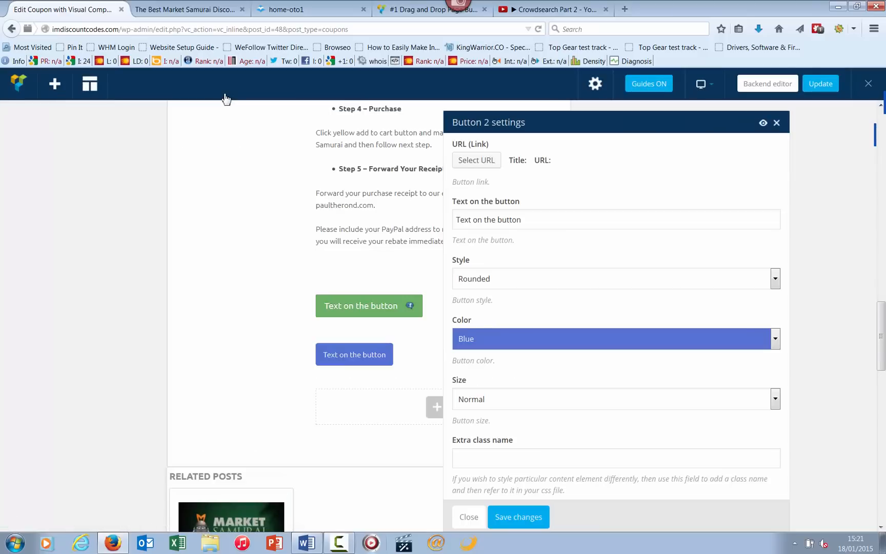
click(776, 339)
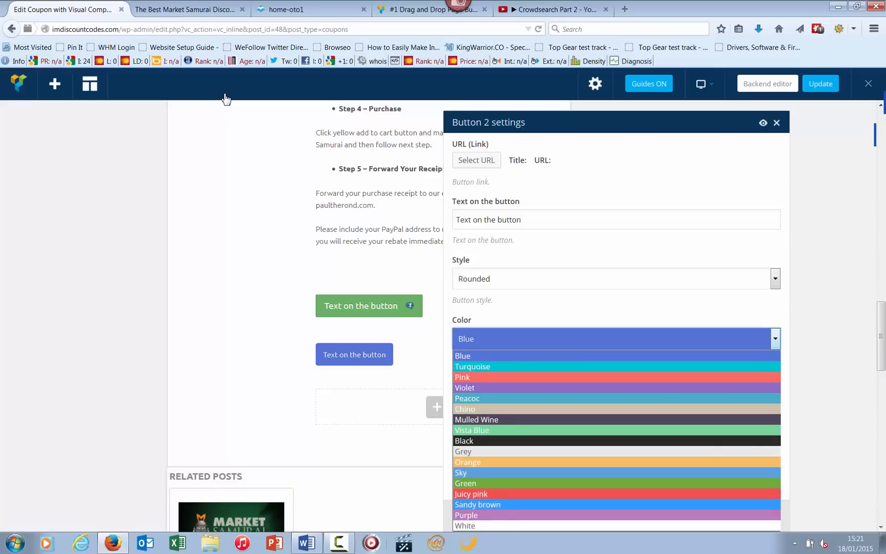
click(477, 505)
click(776, 278)
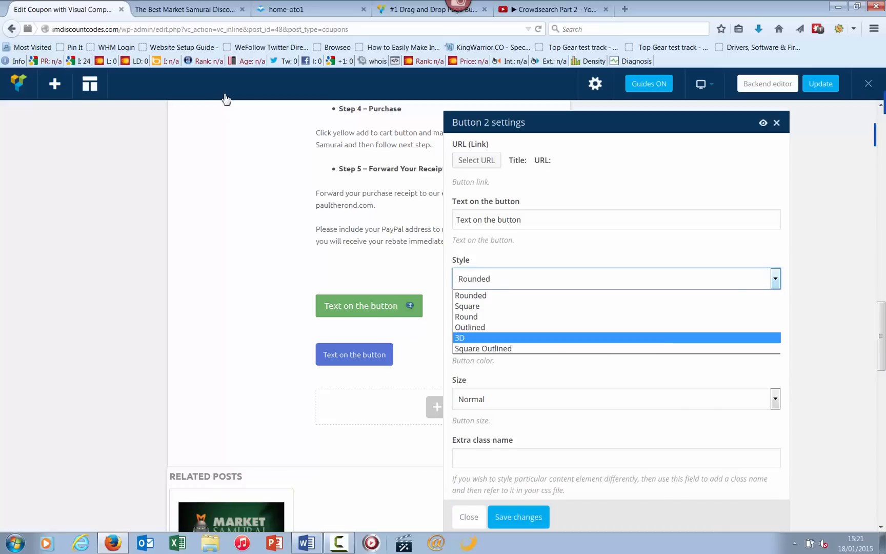
click(478, 337)
Step: Set the Button 2 size to Small, and save and close its settings
click(776, 399)
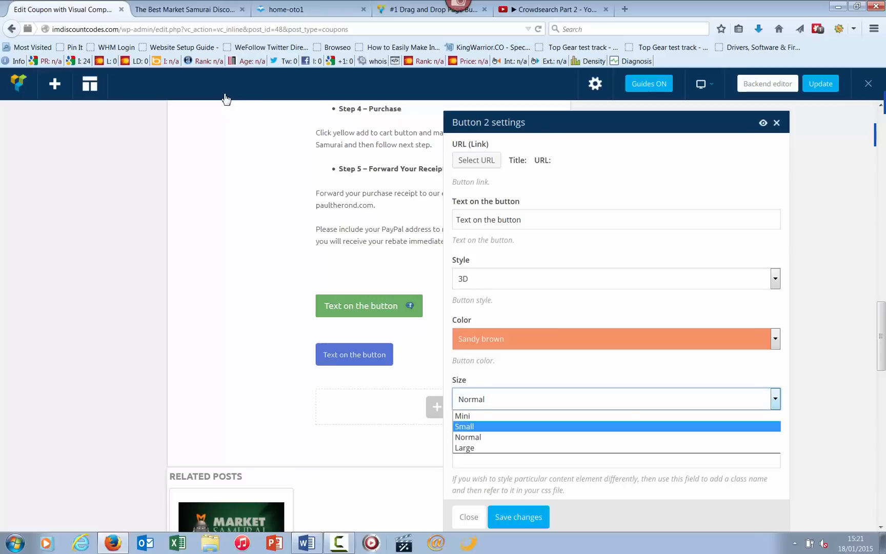
click(477, 448)
click(776, 399)
click(477, 426)
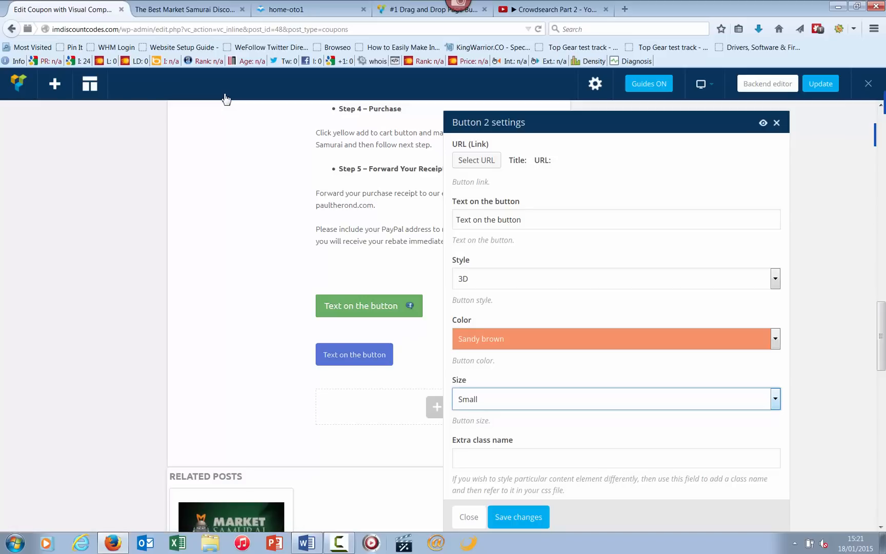
click(519, 517)
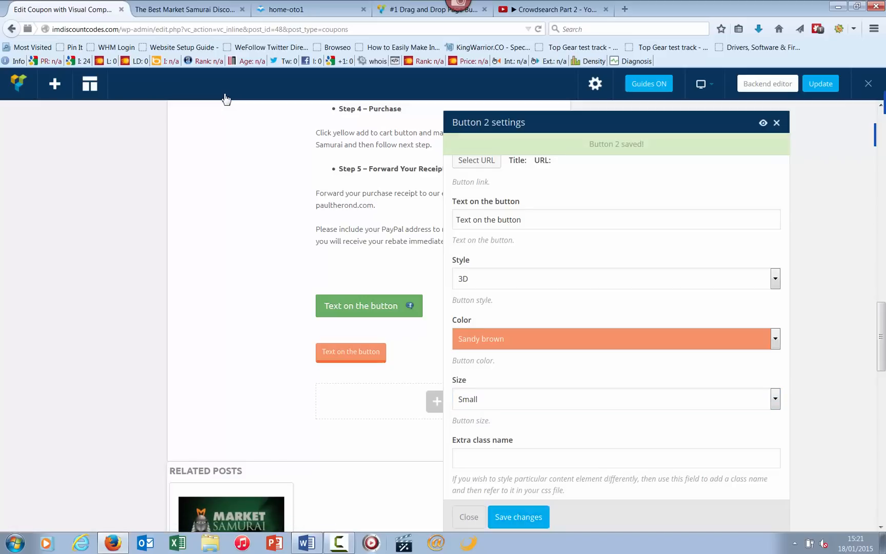
click(469, 517)
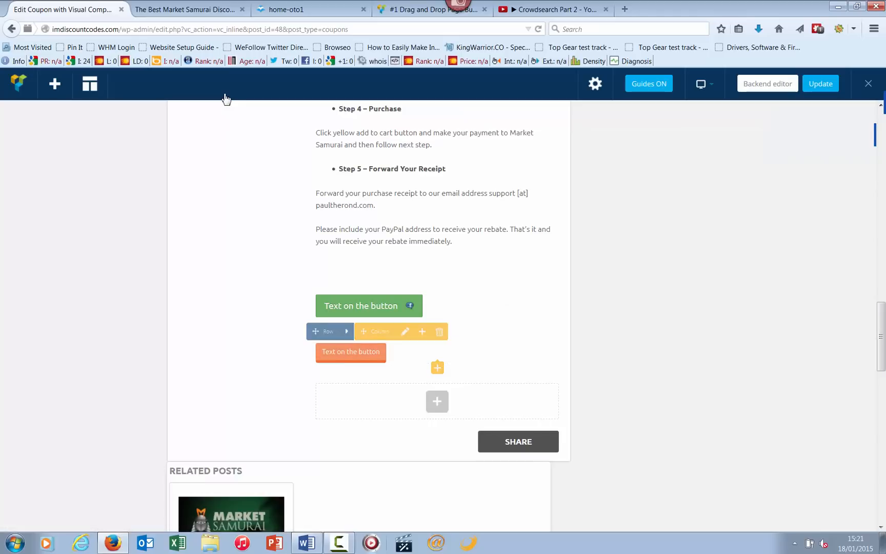
Step: Add a Call to Action Button element below the sandy brown button and set its color to Blue
click(437, 402)
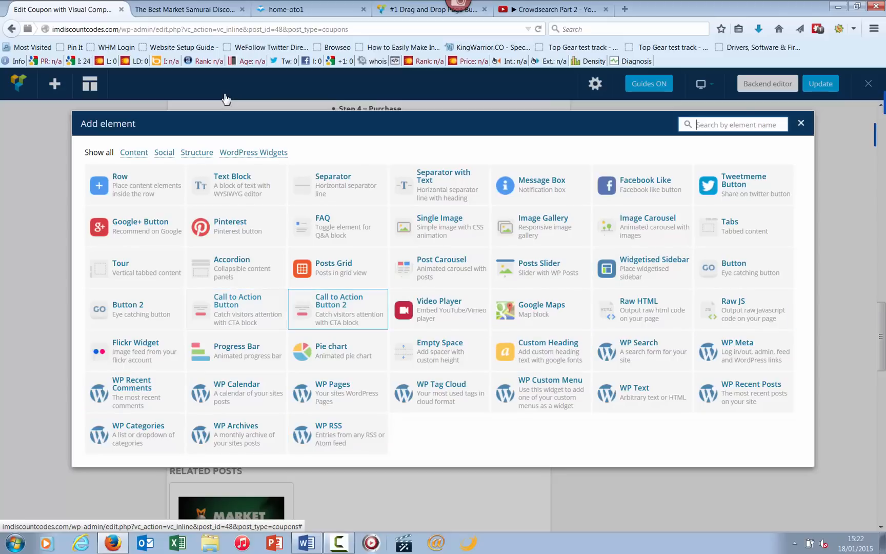
click(236, 310)
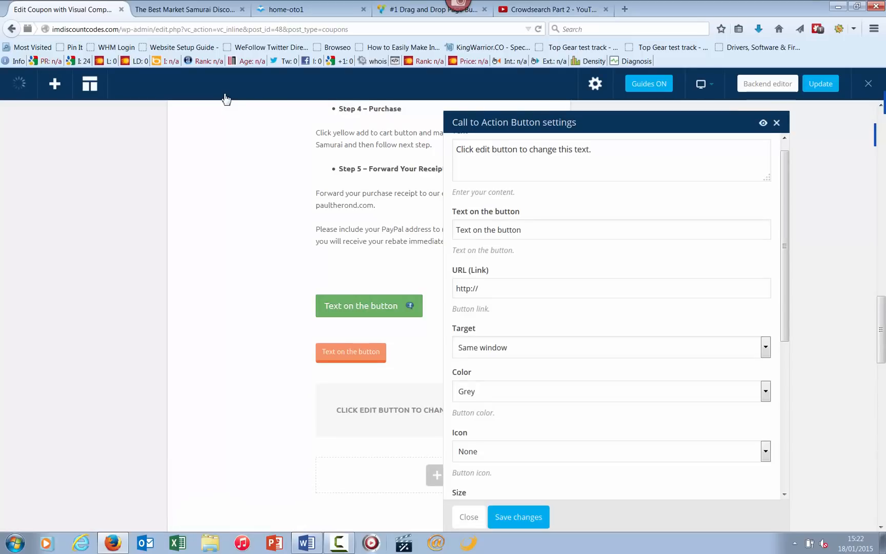
key(Tab)
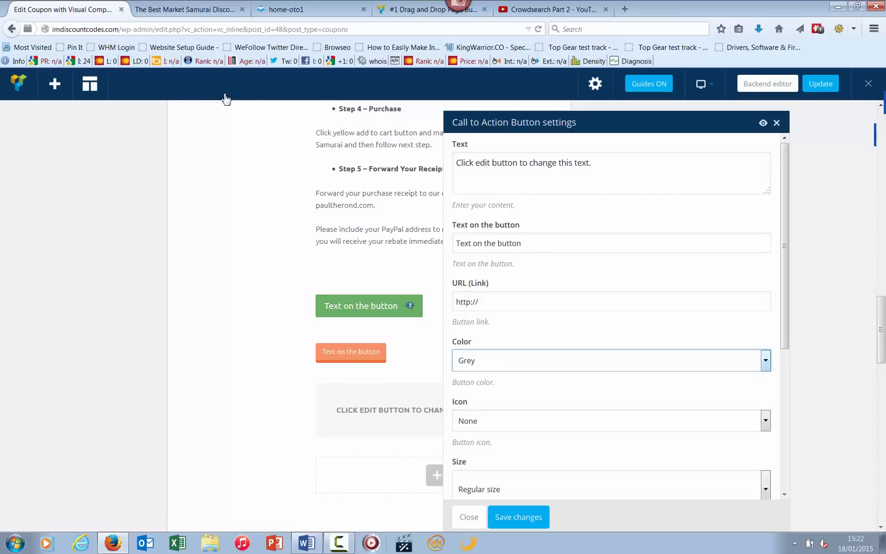
key(alt+Down)
key(Down)
key(Return)
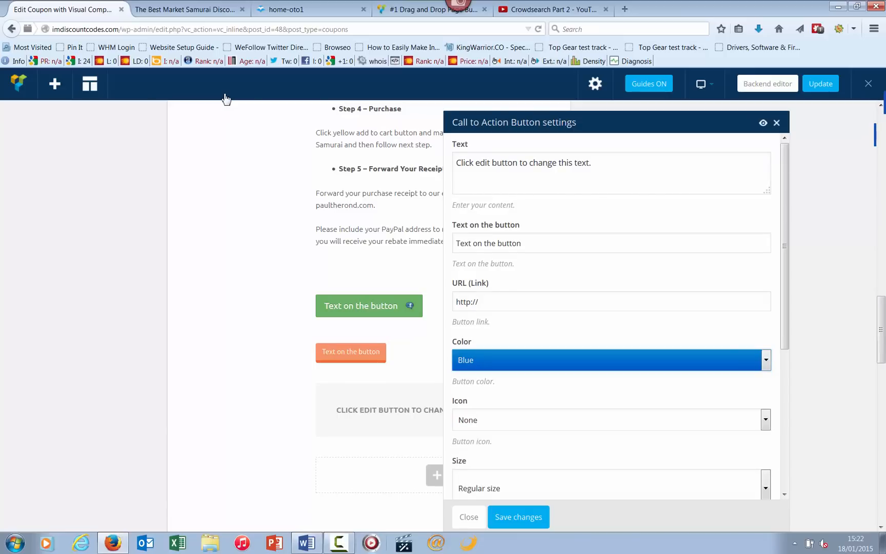
Step: Set the call to action button's icon to Heart icon and its size to Large
click(766, 420)
scroll(612, 307, down, 4)
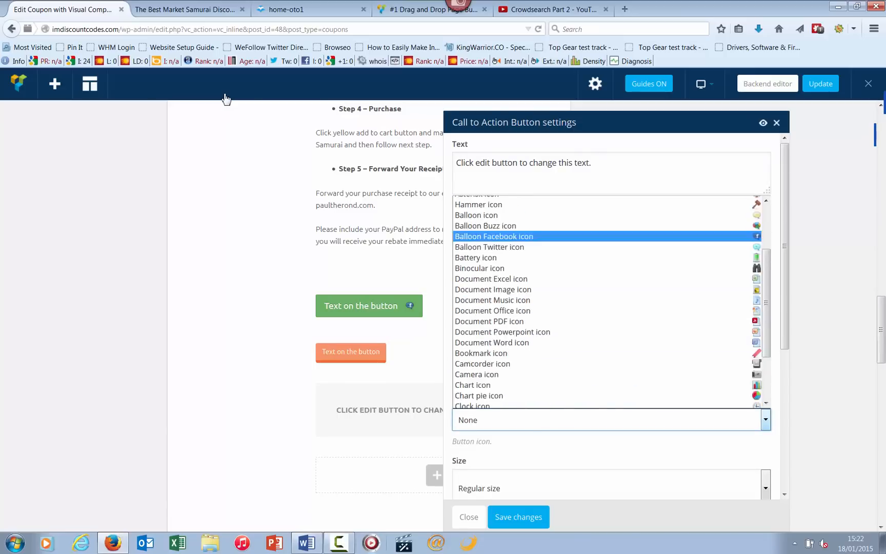
click(473, 364)
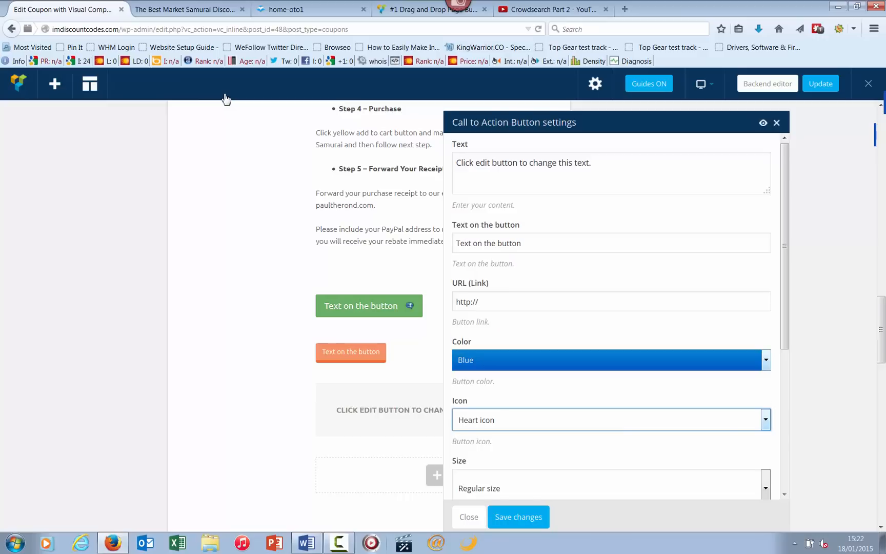
scroll(612, 316, down, 3)
click(612, 392)
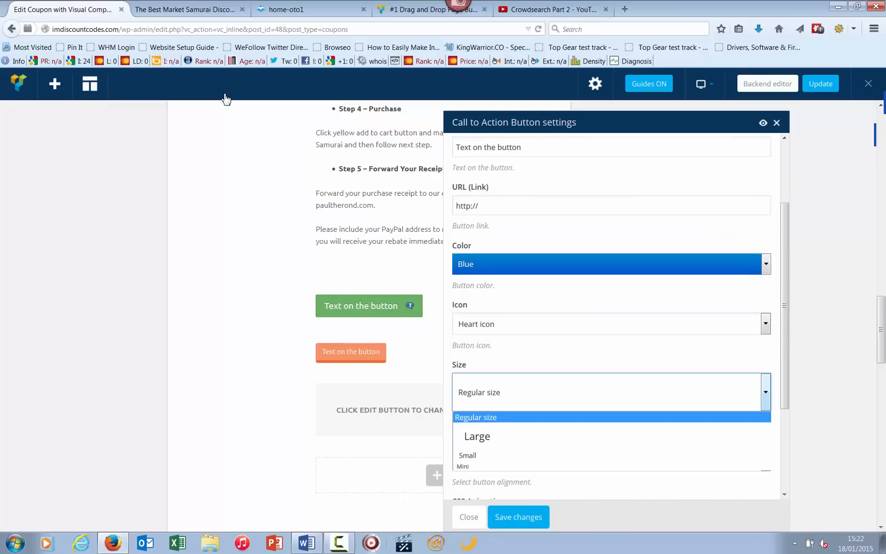
click(612, 436)
Step: Keep the button position at Align right, and save and close the Call to Action Button settings
scroll(612, 308, down, 3)
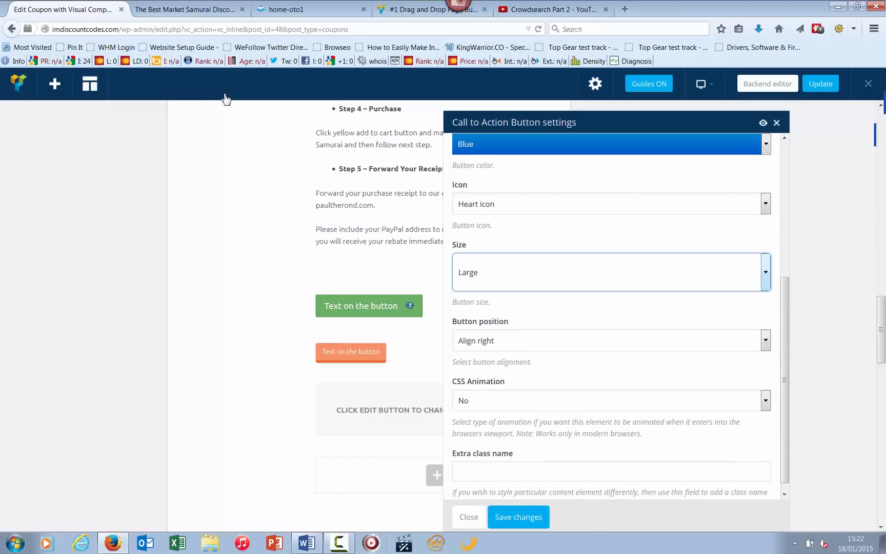
click(612, 341)
click(473, 357)
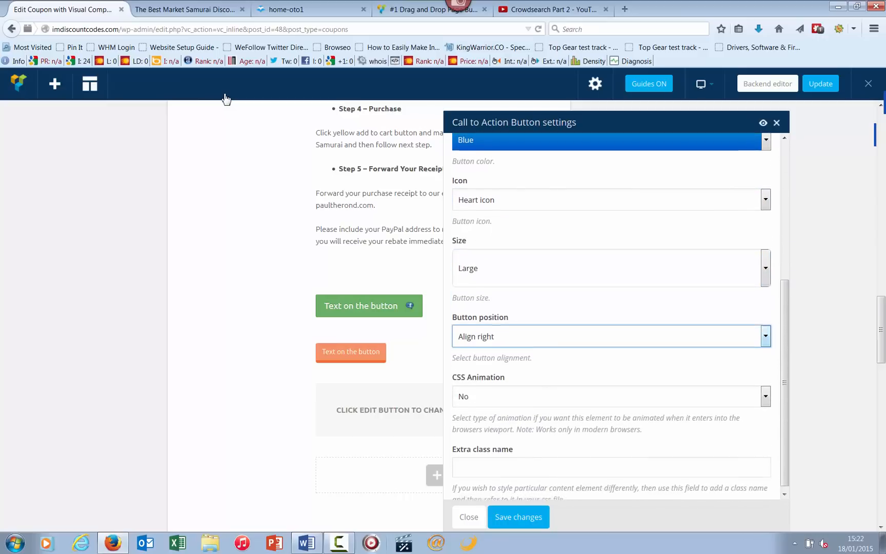
scroll(611, 308, down, 1)
click(518, 517)
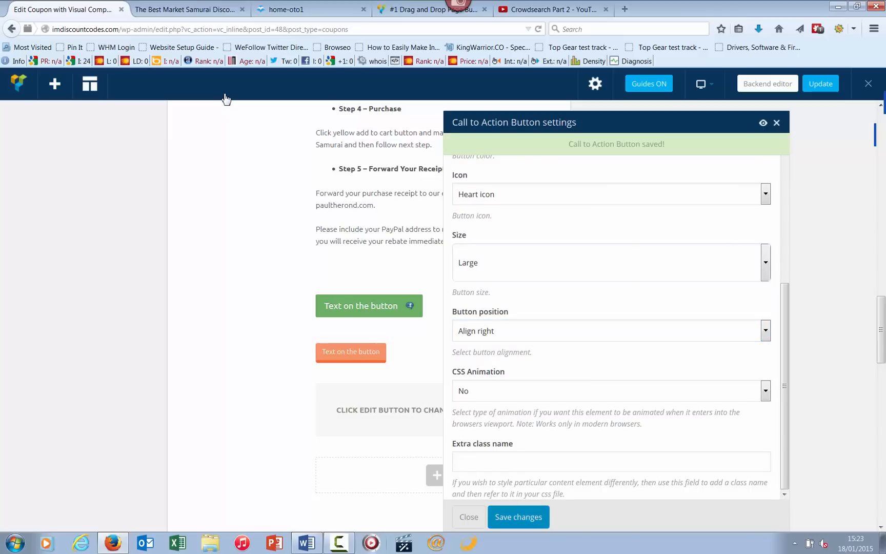
click(469, 517)
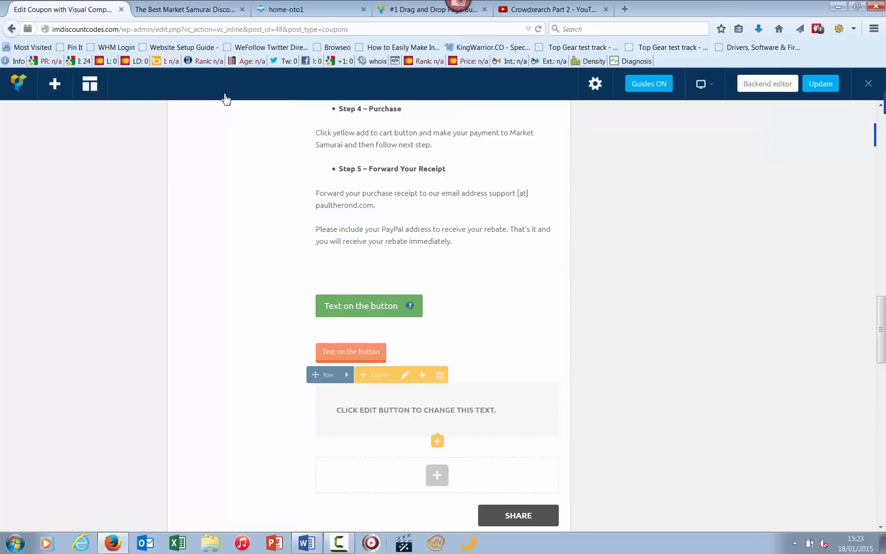
Step: Reopen the Call to Action Button settings, review all options, save them again and close the settings
scroll(436, 287, down, 5)
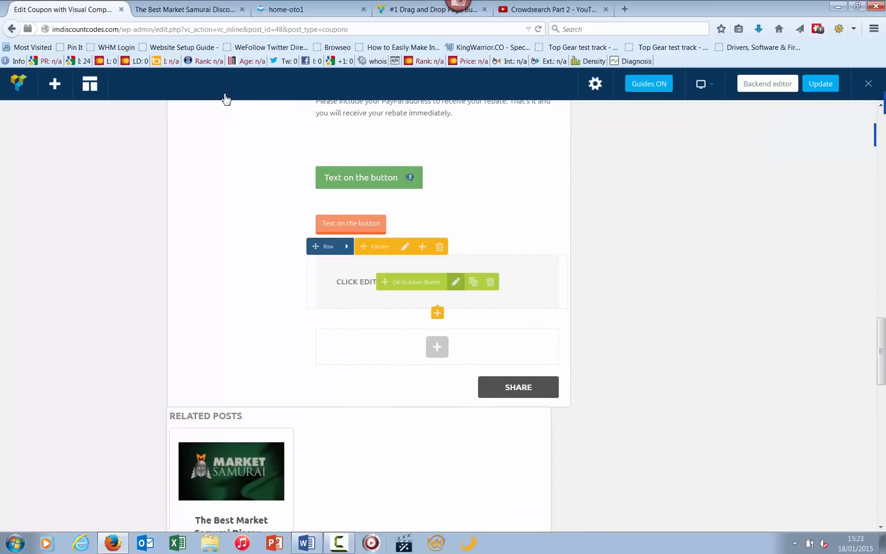
click(456, 282)
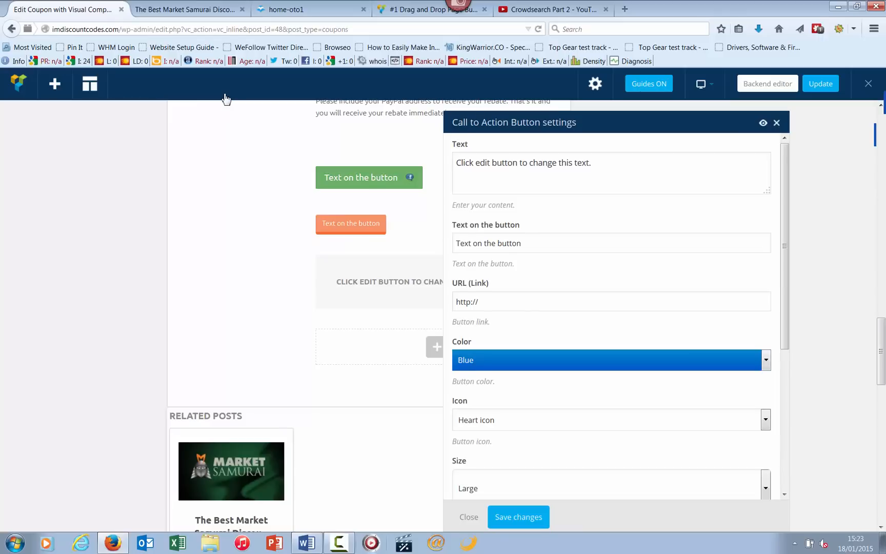
scroll(616, 318, down, 3)
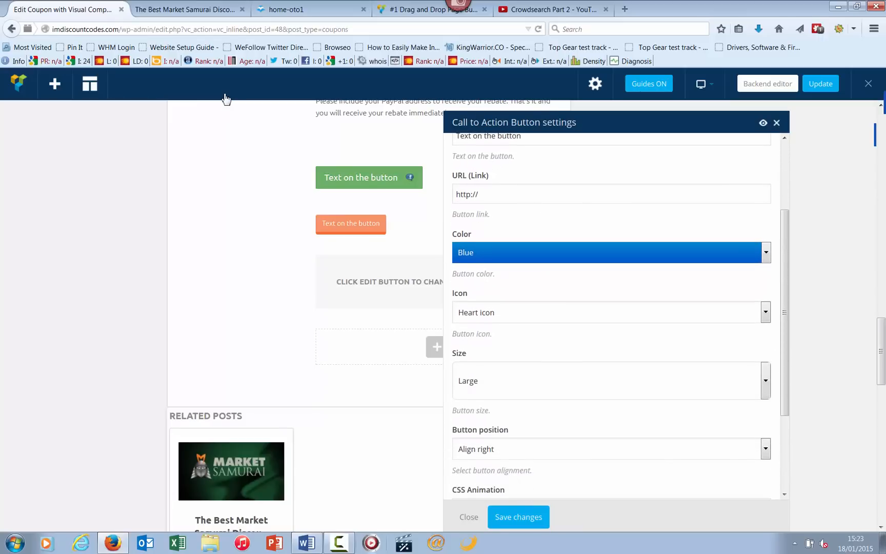
scroll(616, 318, down, 2)
click(518, 516)
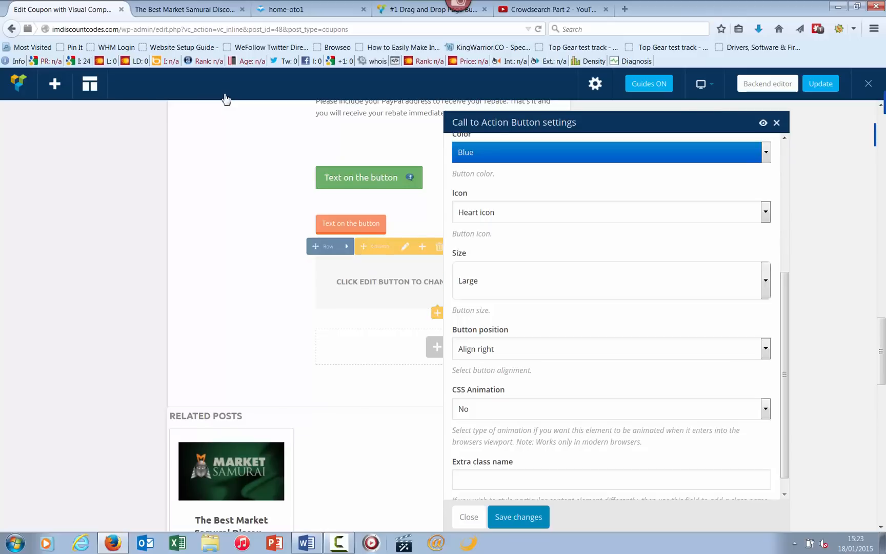
scroll(612, 400, down, 1)
scroll(611, 308, up, 5)
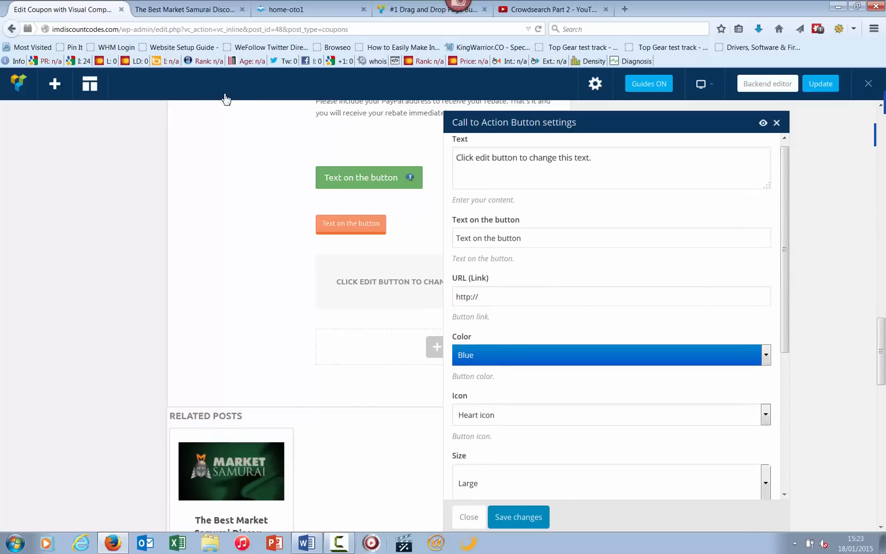
scroll(611, 308, down, 5)
click(469, 517)
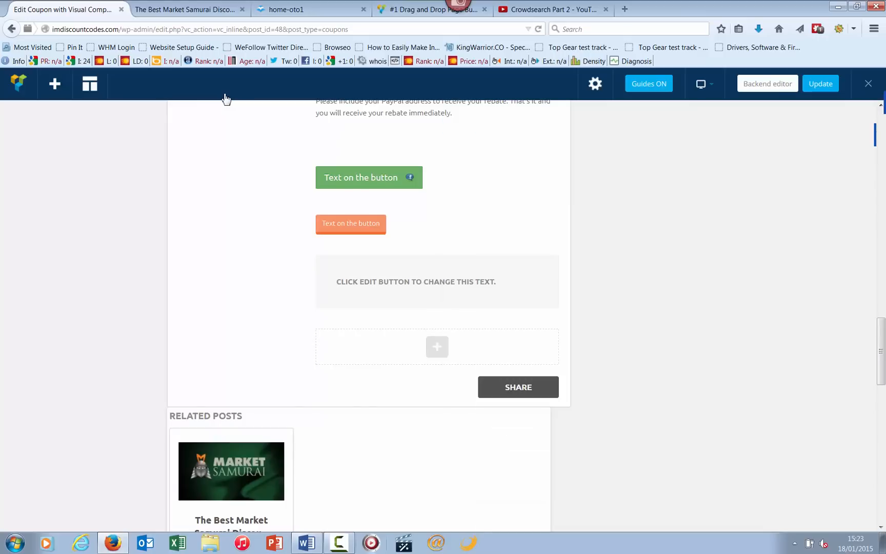
Step: Add a Call to Action Button 2 element in the empty row and enter "test heading" as its second heading line
click(437, 347)
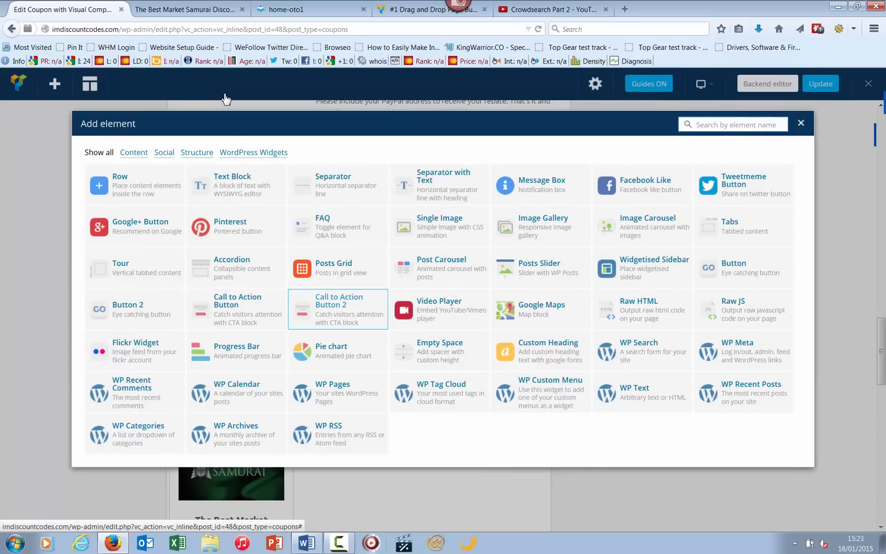
click(338, 309)
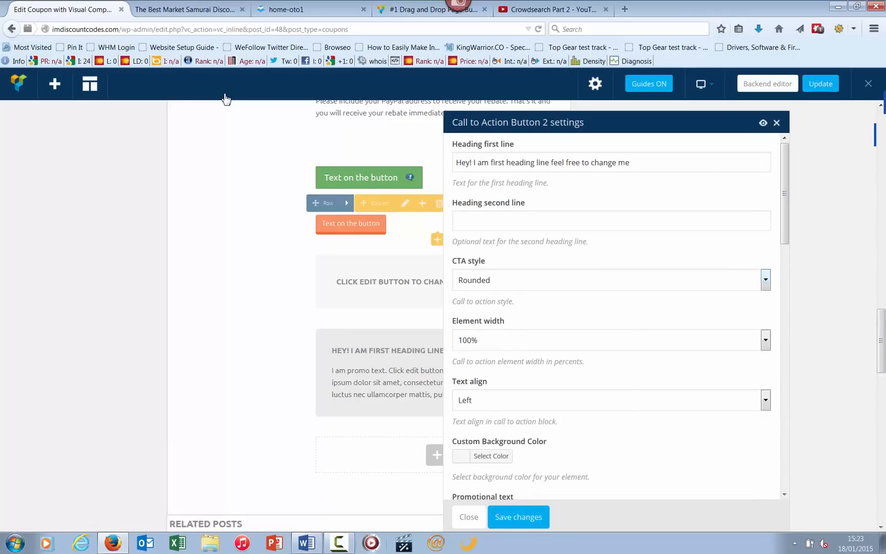
click(612, 220)
text(te)
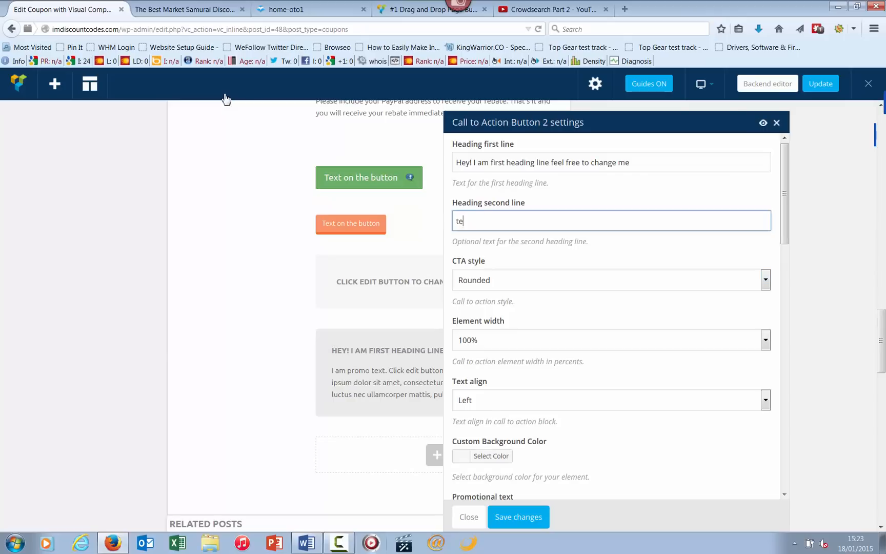
text(st heading)
Step: Set the CTA style of the Call to Action Button 2 to Square Outlined
click(611, 279)
click(611, 279)
click(611, 279)
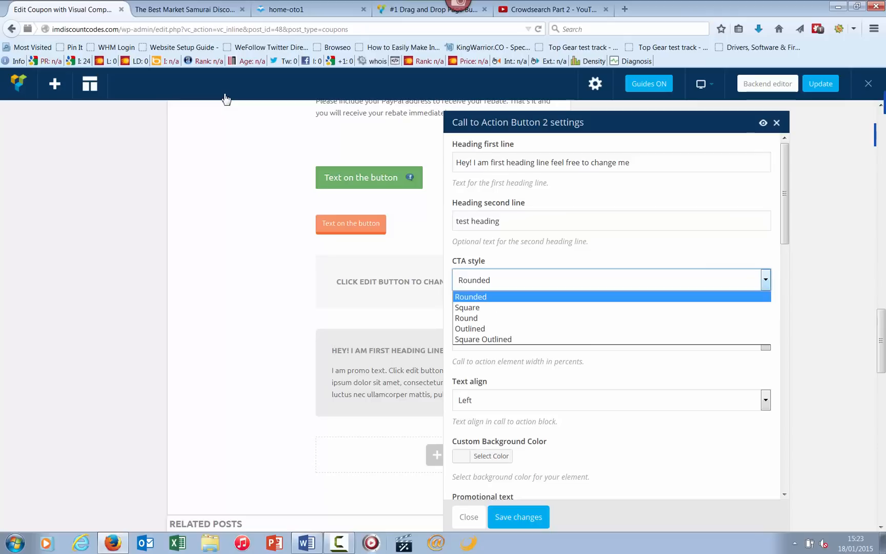
key(Down)
key(Return)
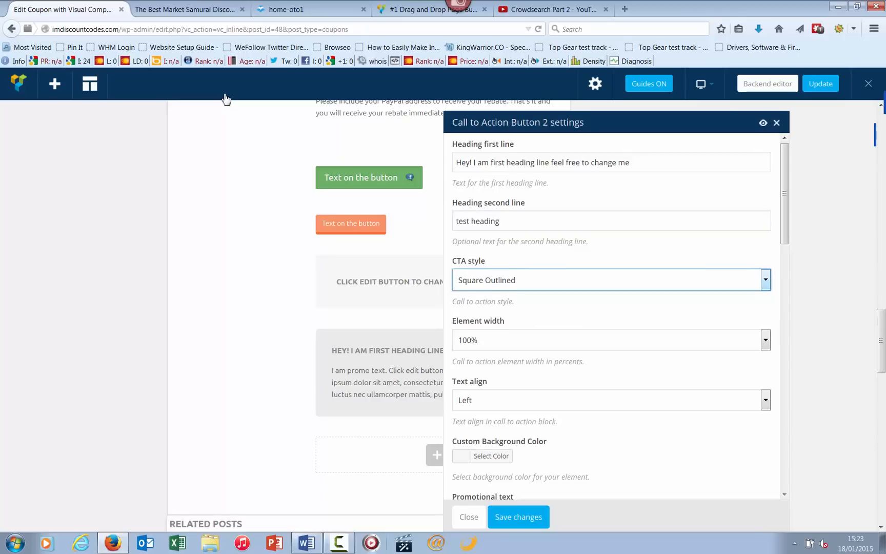
Step: Set the custom background color of the Call to Action Button 2 to the preset blue
scroll(615, 307, down, 1)
scroll(616, 308, down, 2)
click(492, 317)
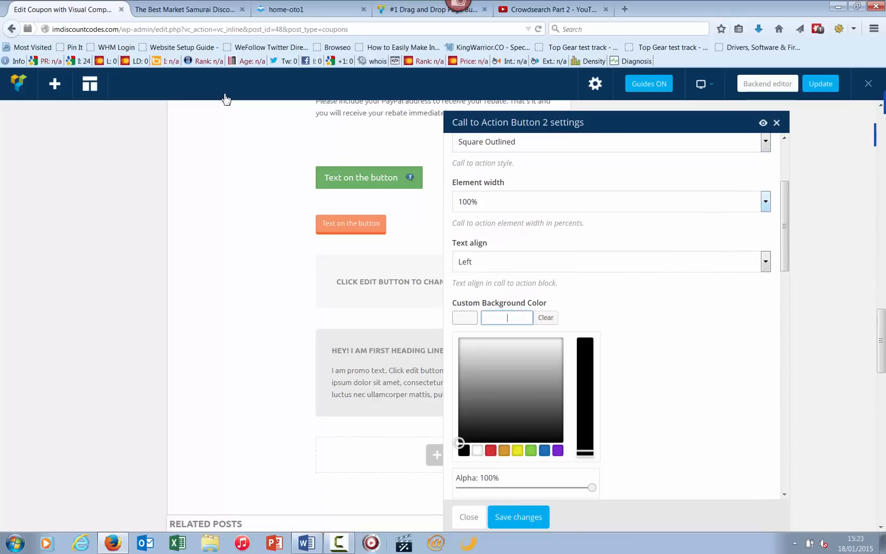
click(544, 451)
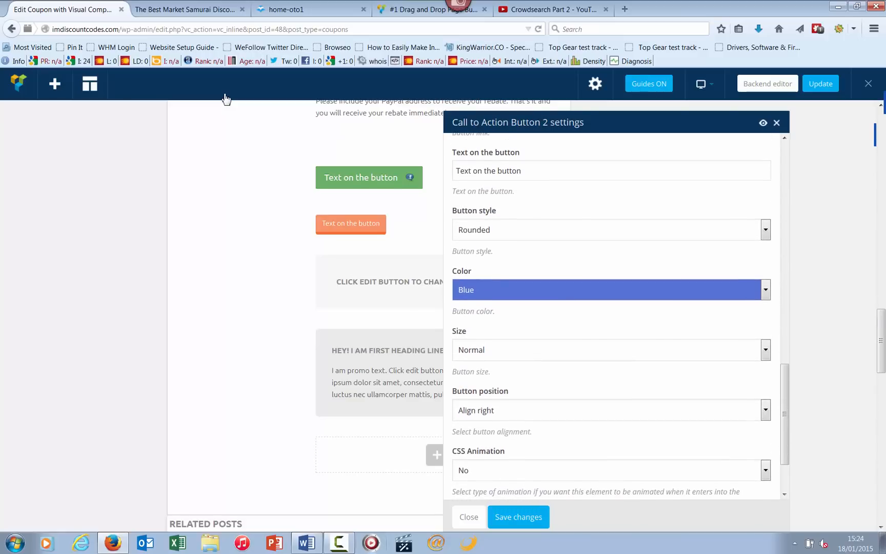
Step: Check the button style options of the Call to Action Button 2, keeping Rounded, and review the remaining settings
click(766, 230)
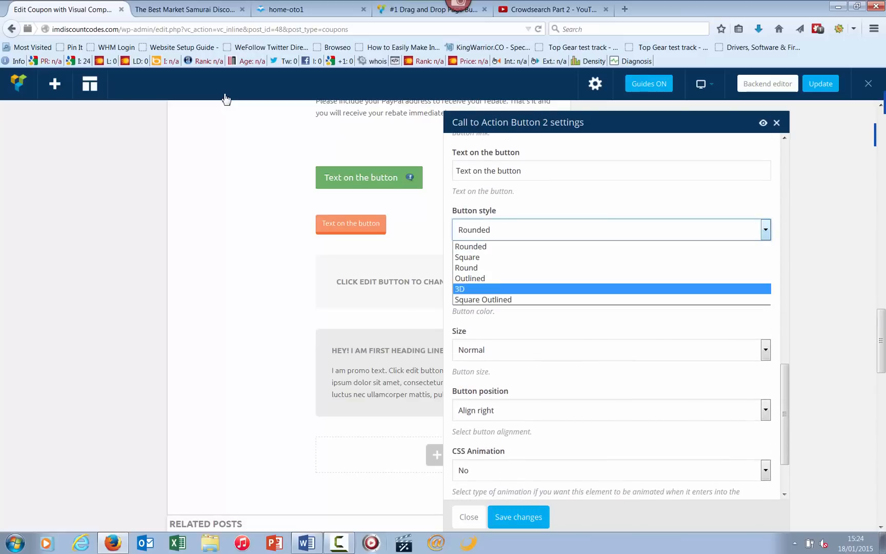
key(Return)
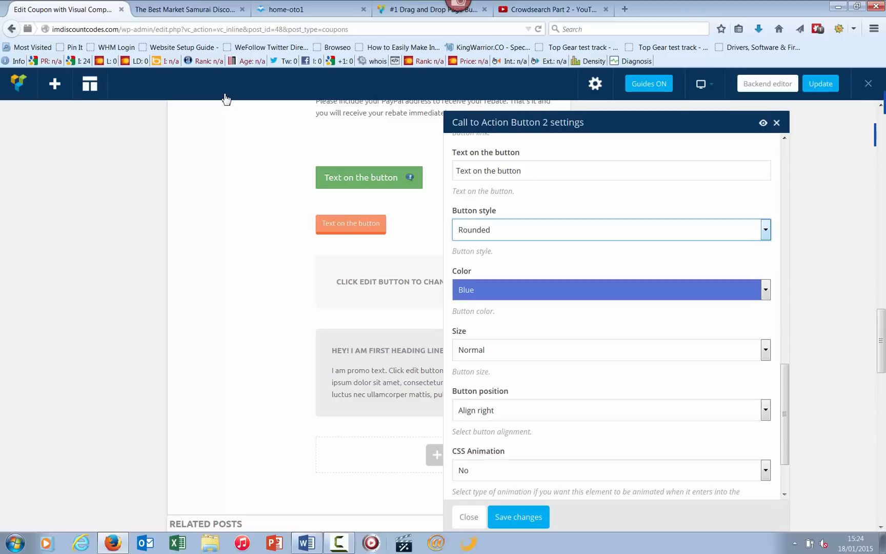
scroll(615, 307, down, 3)
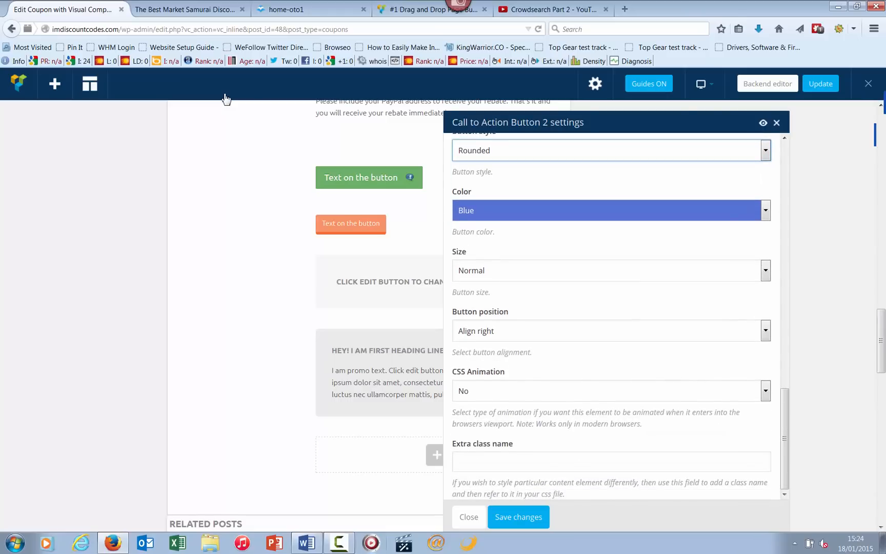
Step: Save the Call to Action Button 2 settings and close them to view the styled block on the page
click(519, 518)
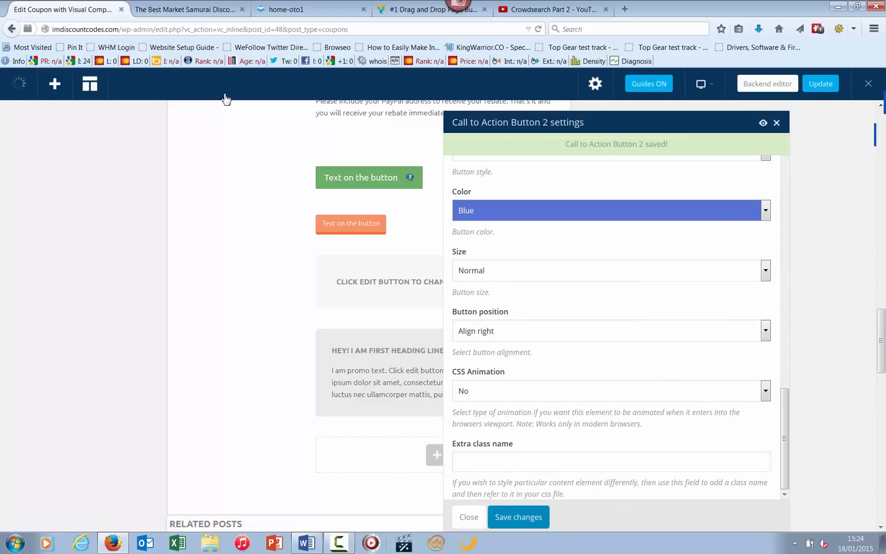
click(469, 518)
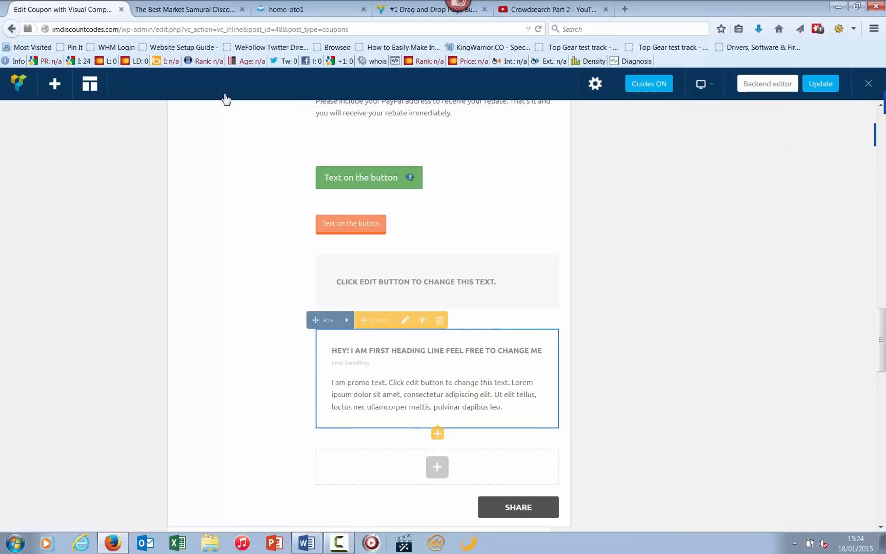
scroll(437, 257, down, 3)
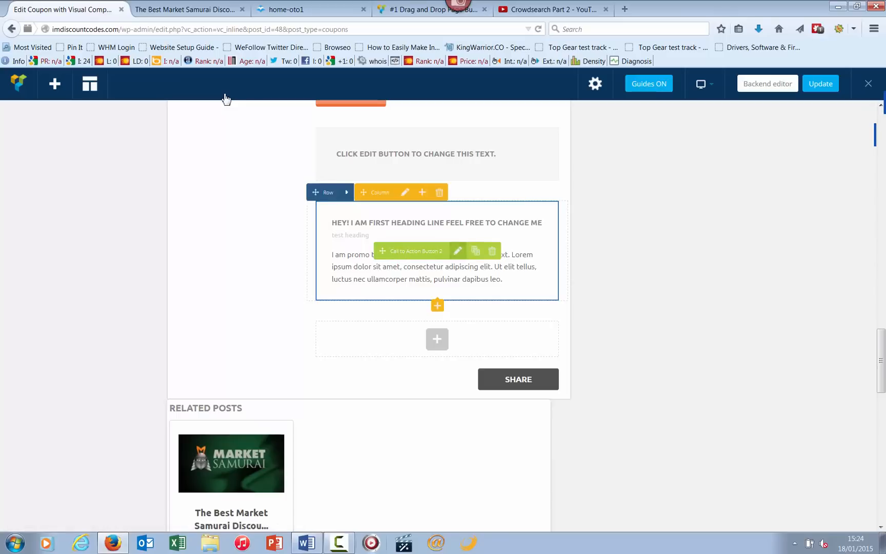
Step: Reopen the Call to Action Button 2 settings and set the button text to "click here to get Market Samurai"
click(458, 251)
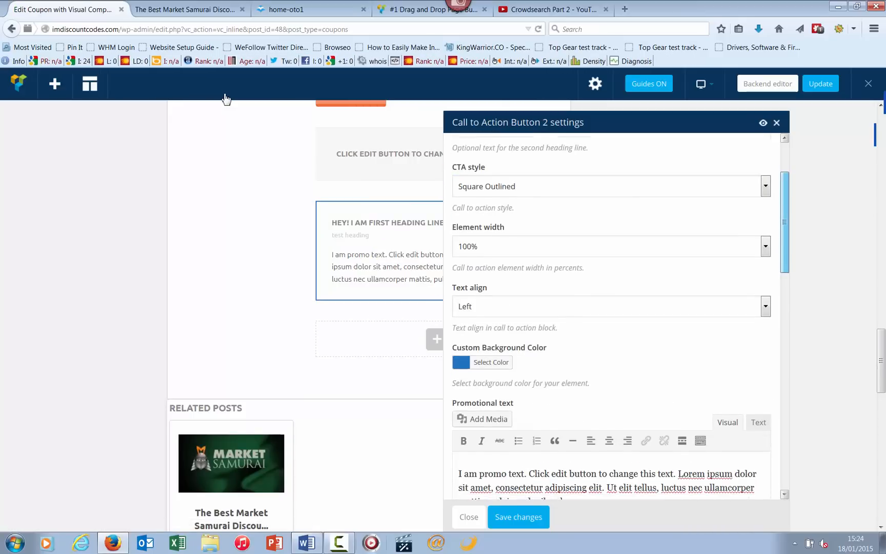
scroll(610, 308, down, 5)
drag(785, 348, 785, 384)
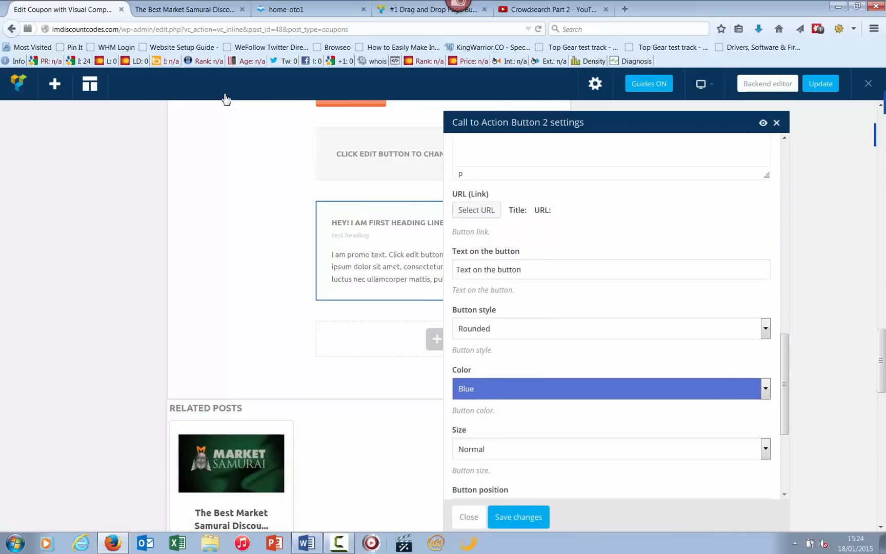
triple_click(510, 269)
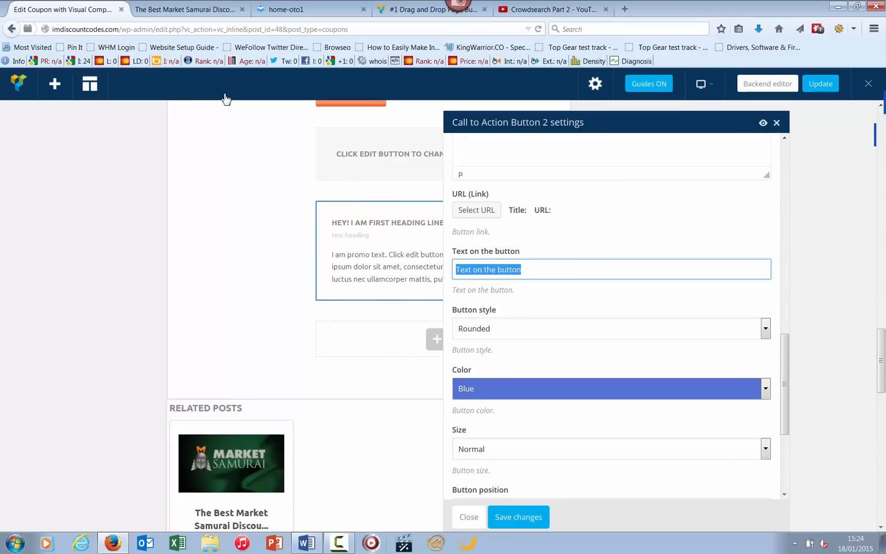
text(click )
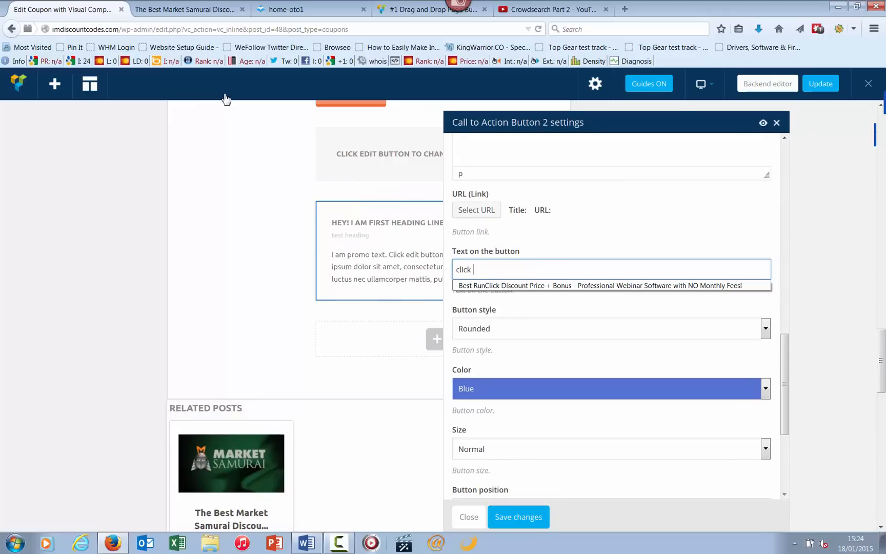
text(here to get )
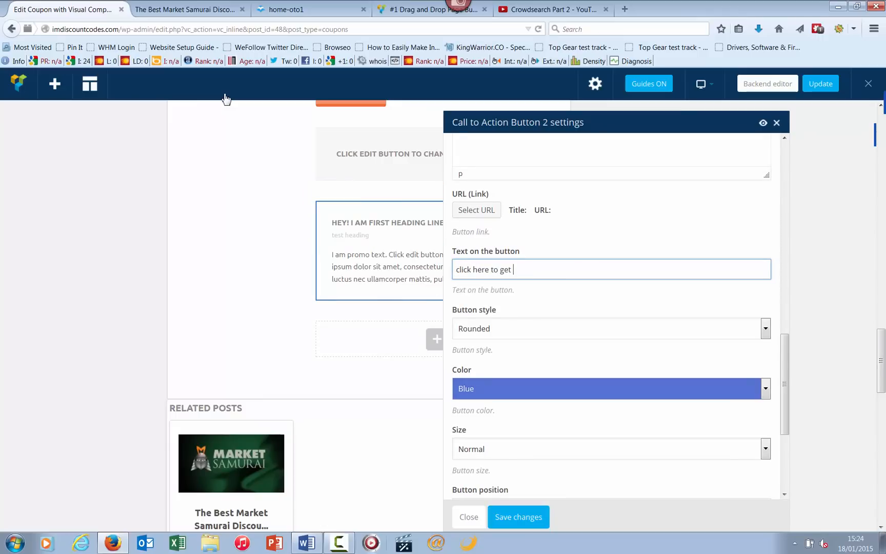
text(Market Samurai)
Step: Set the button size of the Call to Action Button 2 to Large and save the element
click(612, 449)
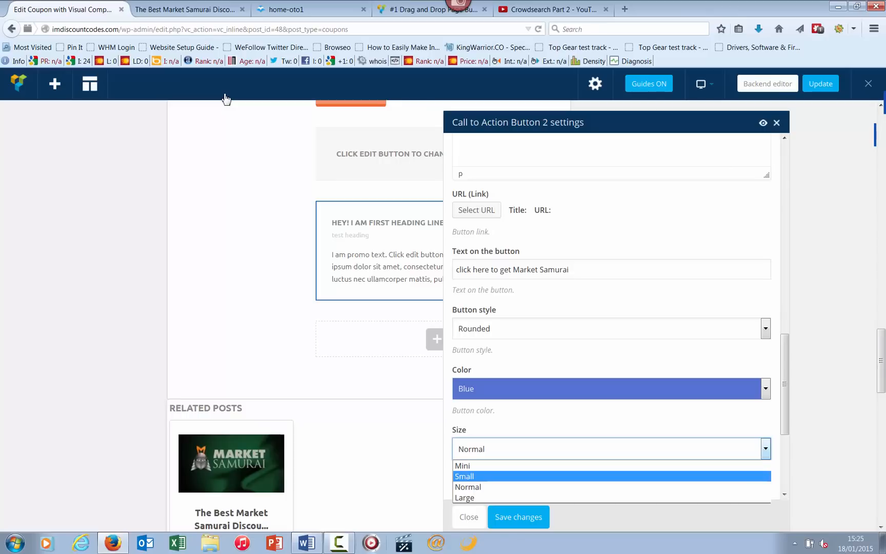
click(465, 497)
scroll(612, 359, down, 3)
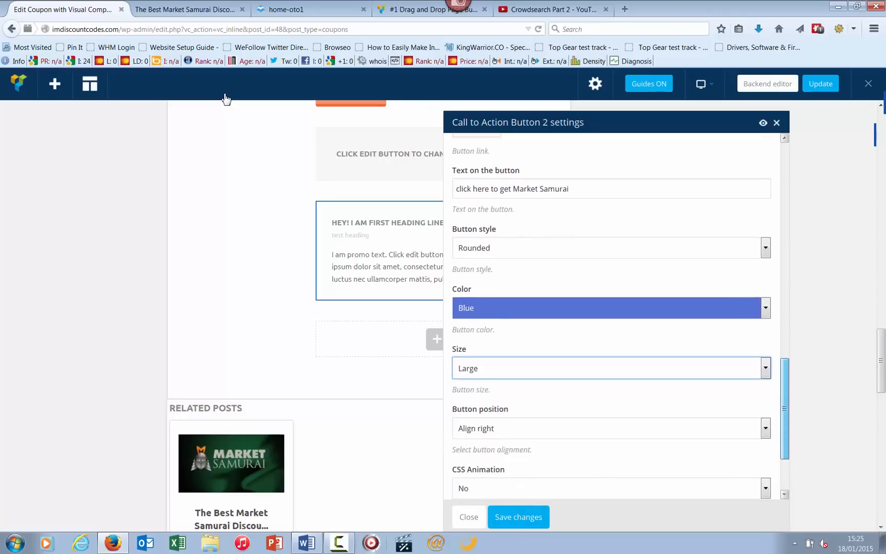
scroll(611, 359, down, 2)
click(519, 517)
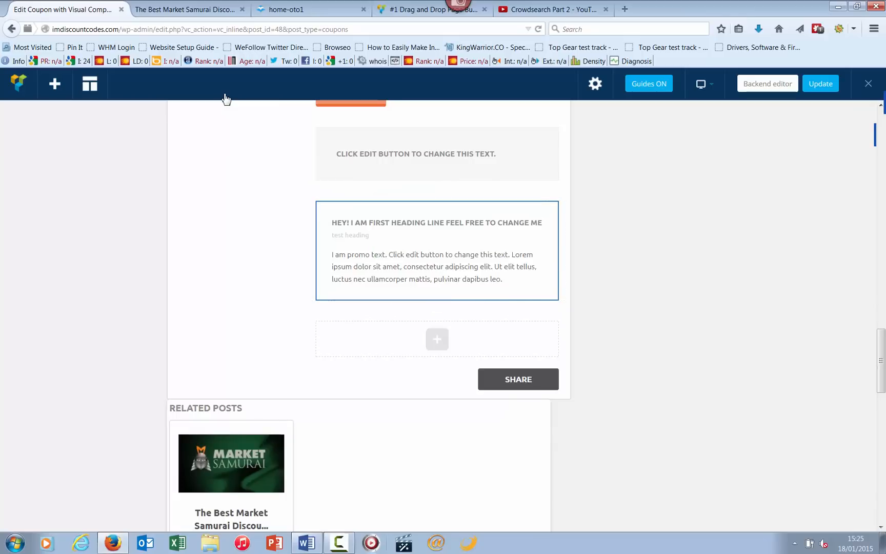
Step: Add a Pie chart element in the empty row below the call to action and title it "Pie Chart"
click(437, 339)
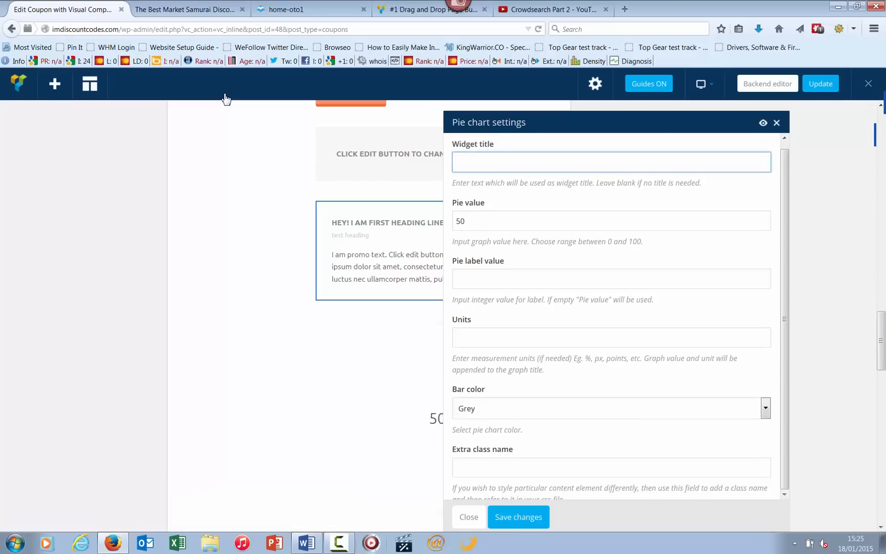
text(Pie Cjhar)
key(BackSpace)
key(BackSpace)
key(BackSpace)
key(BackSpace)
text(hart)
Step: Set the pie chart's label value to 25 and its units to px
key(Tab)
key(Tab)
text(25)
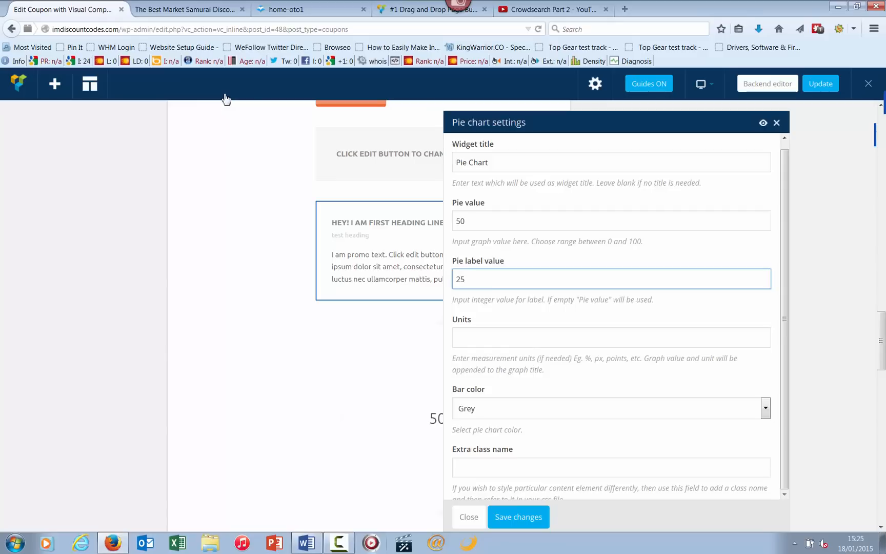
click(225, 95)
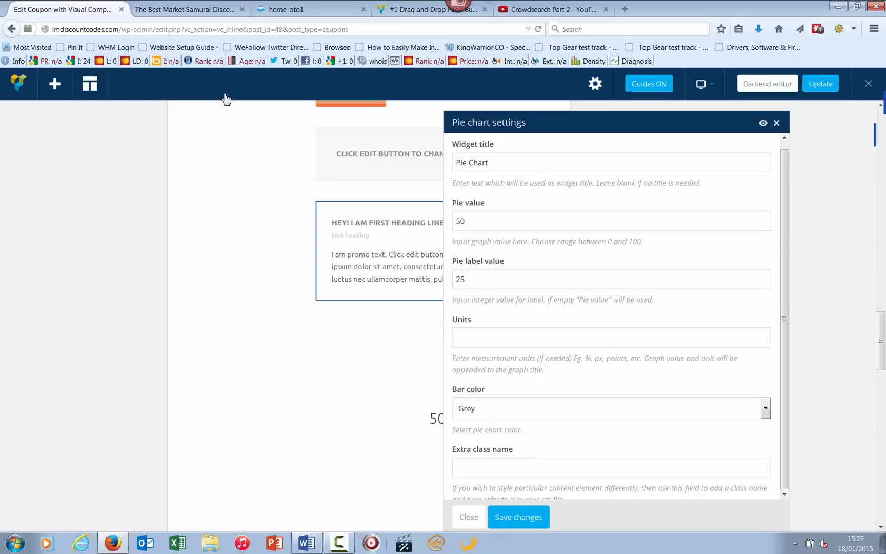
drag(785, 313, 785, 318)
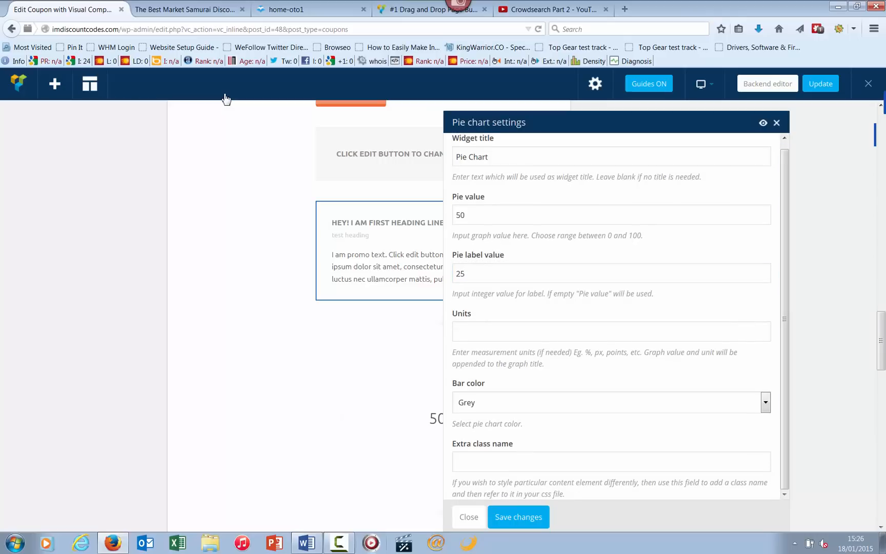
click(611, 332)
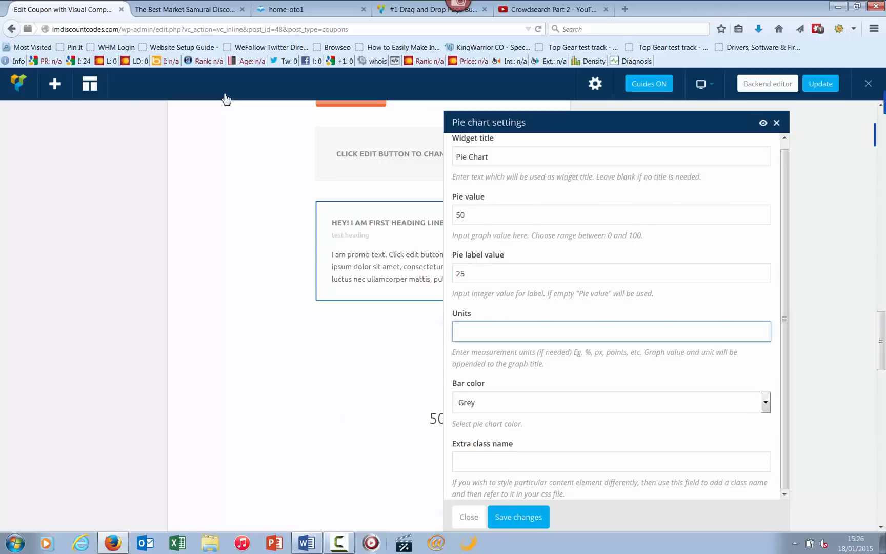
text(px)
Step: Set the pie chart's bar color to Green, then save and close its settings
click(612, 402)
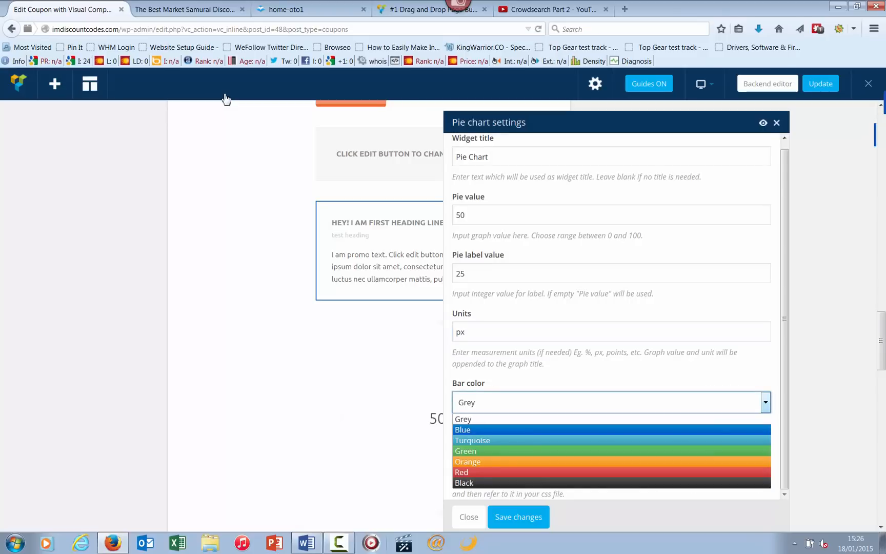
key(Return)
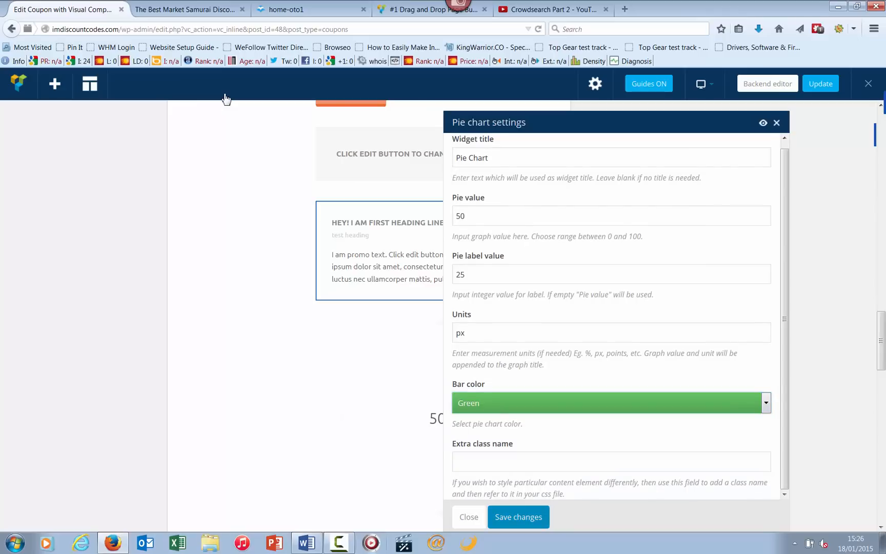
click(519, 517)
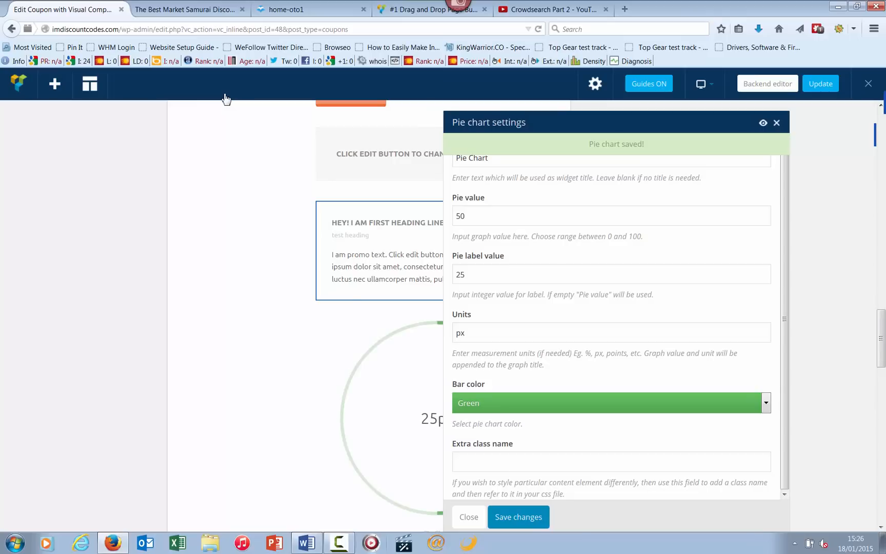
click(469, 517)
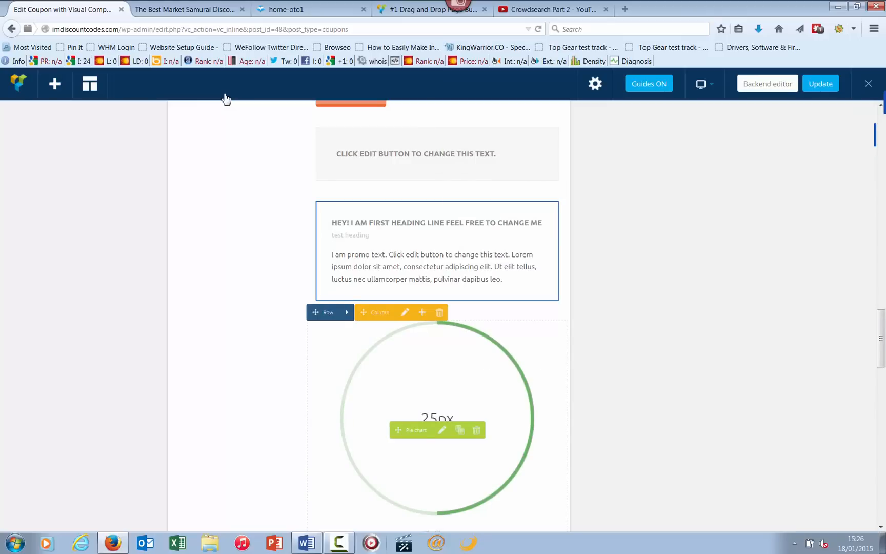
Step: Change the pie chart's pie value to 100 and save the element
scroll(437, 318, down, 3)
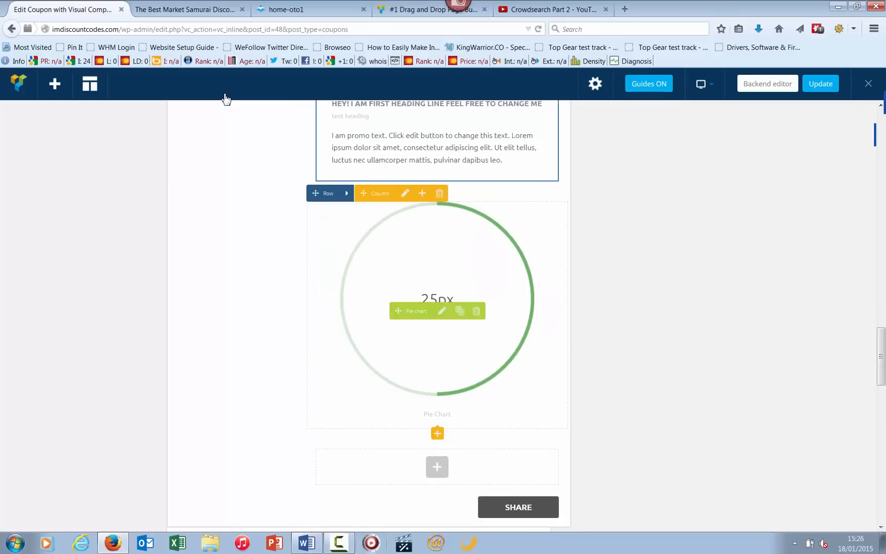
click(442, 311)
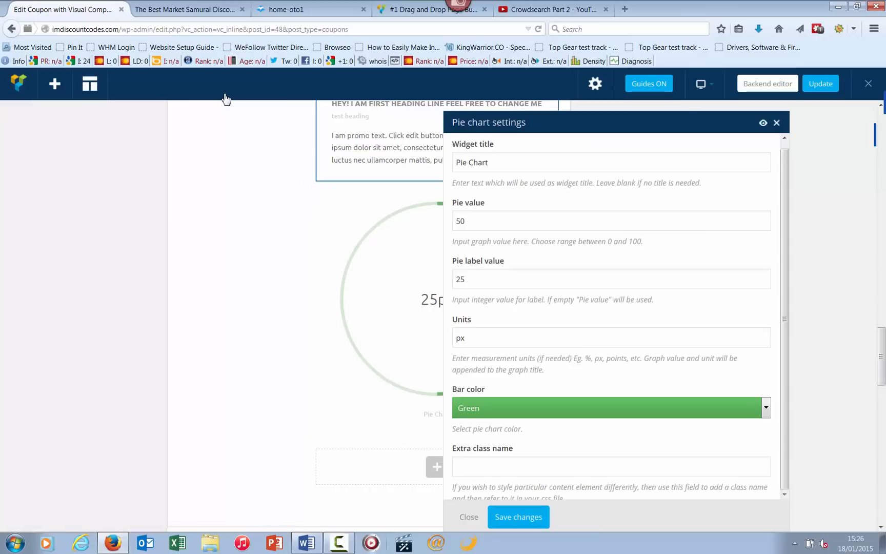
double_click(460, 221)
text(100)
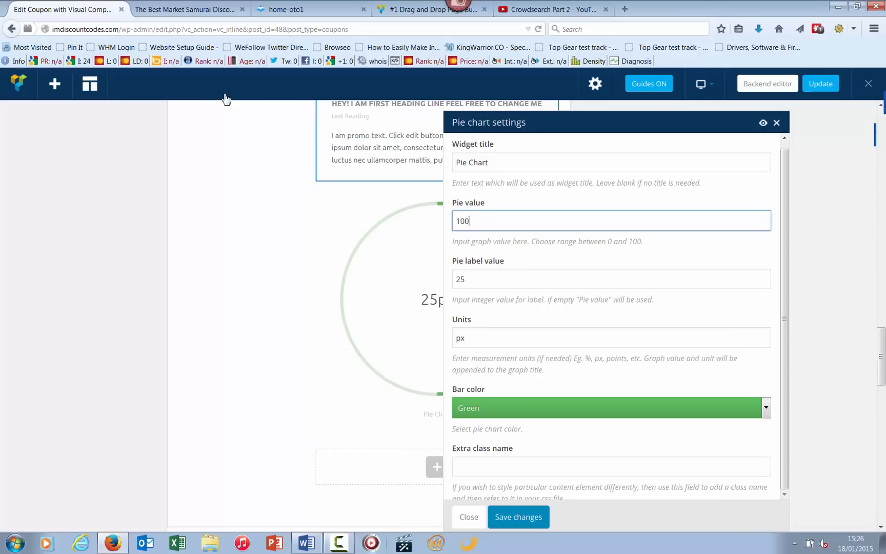
scroll(615, 308, down, 1)
scroll(616, 308, down, 1)
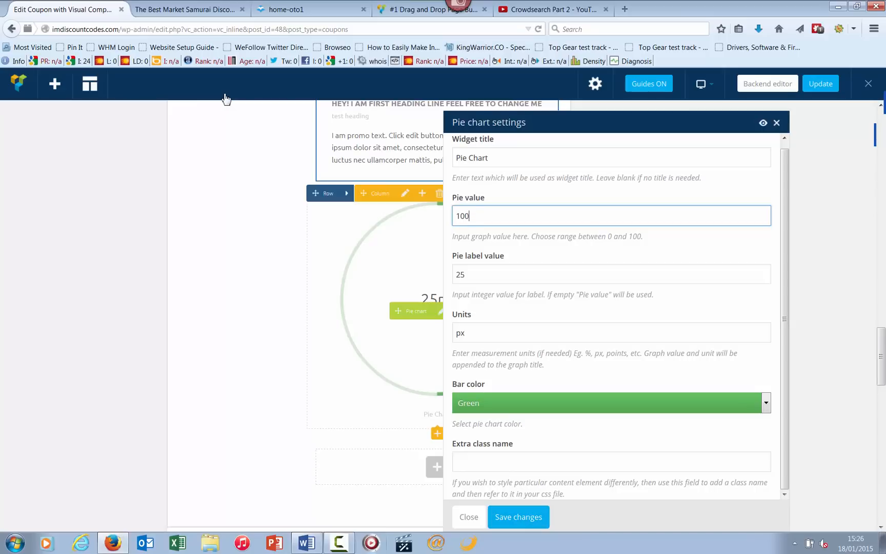
key(Return)
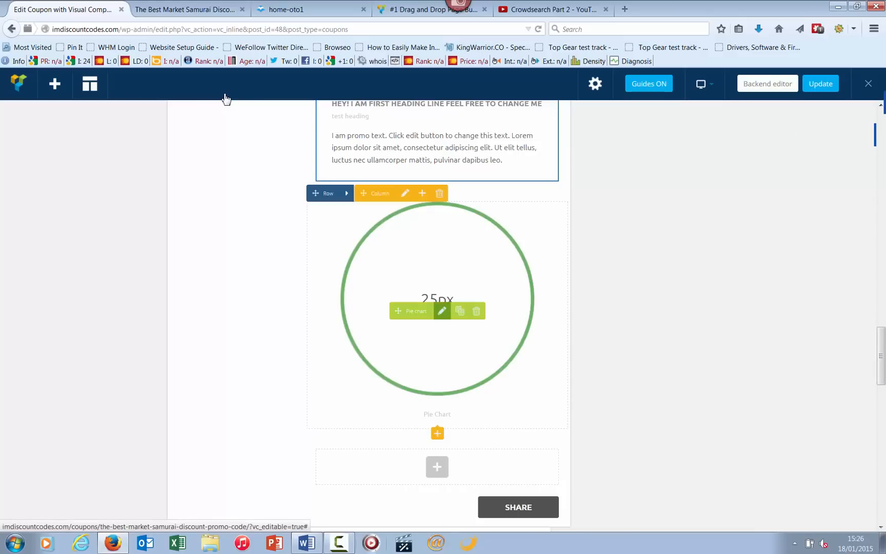
Step: Review the pie chart's settings once more and save them without changes
click(442, 311)
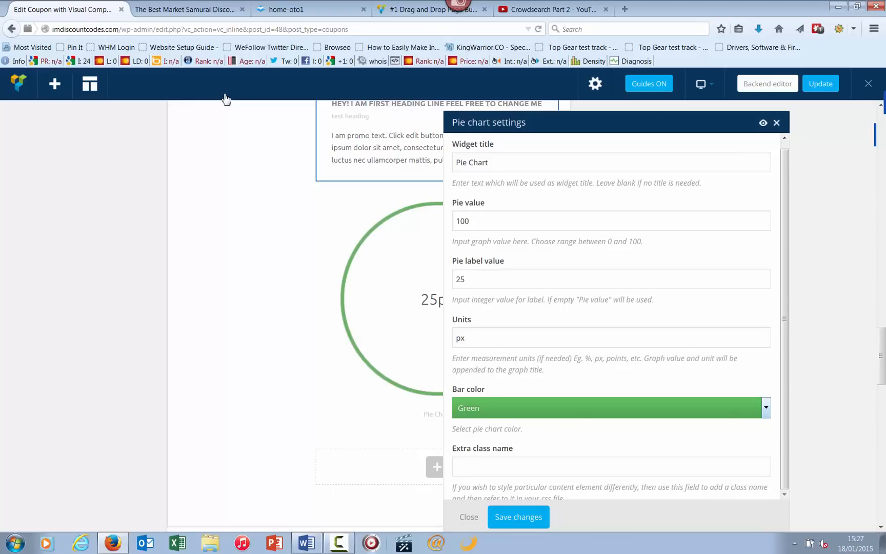
scroll(610, 319, down, 1)
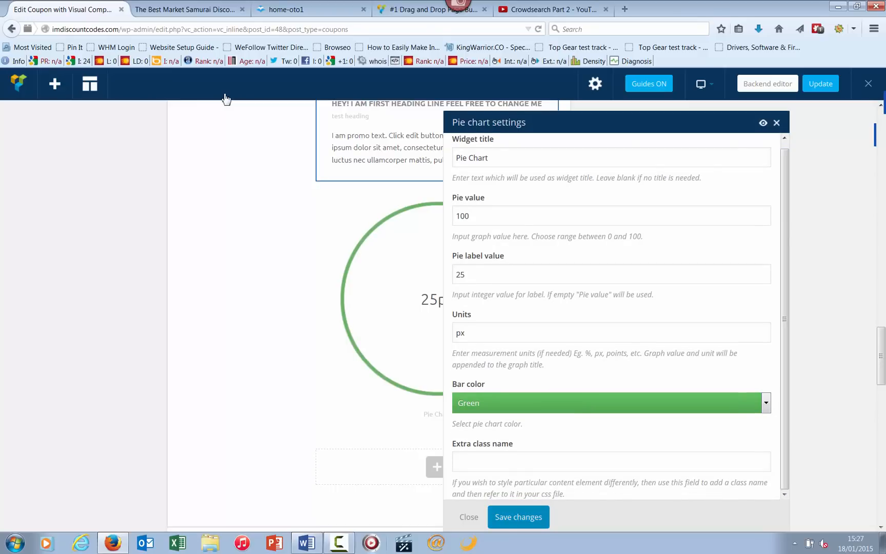
click(519, 516)
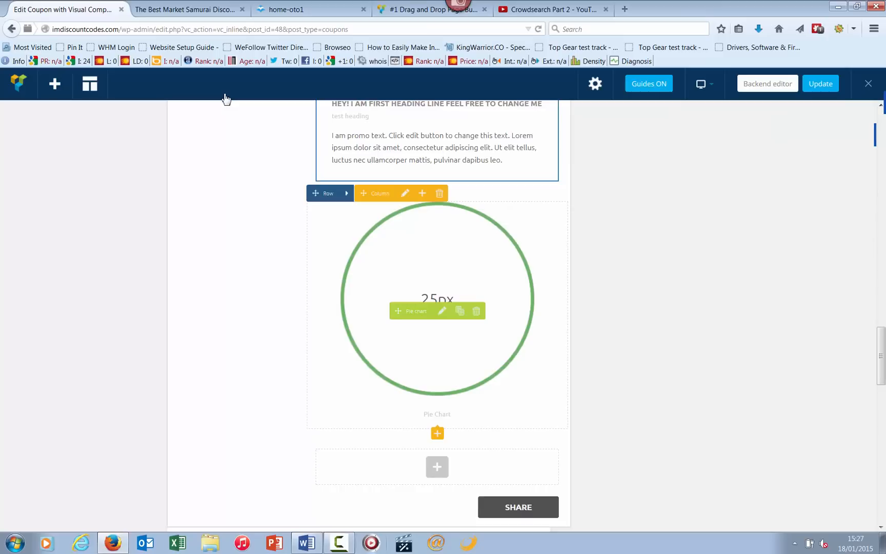
Step: Review the coupon page from its header through the message box, video and discount instructions
scroll(226, 99, up, 10)
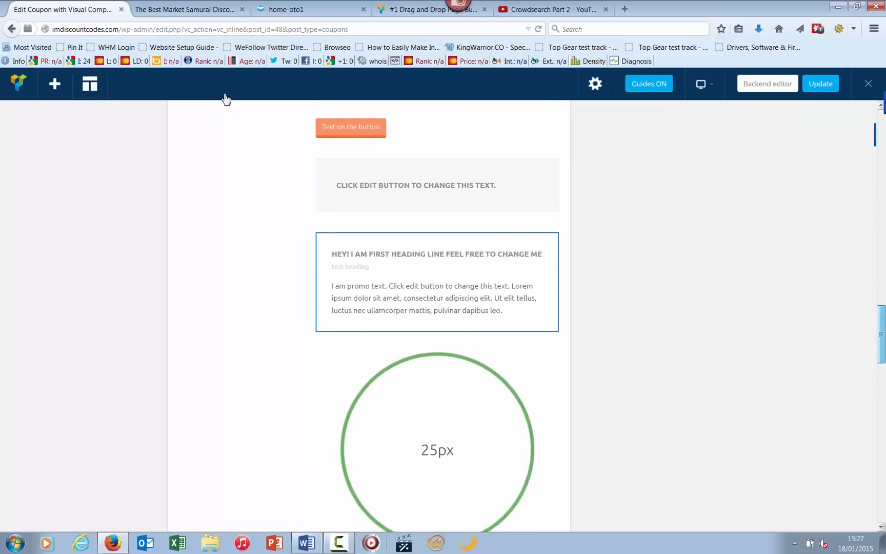
scroll(226, 99, up, 10)
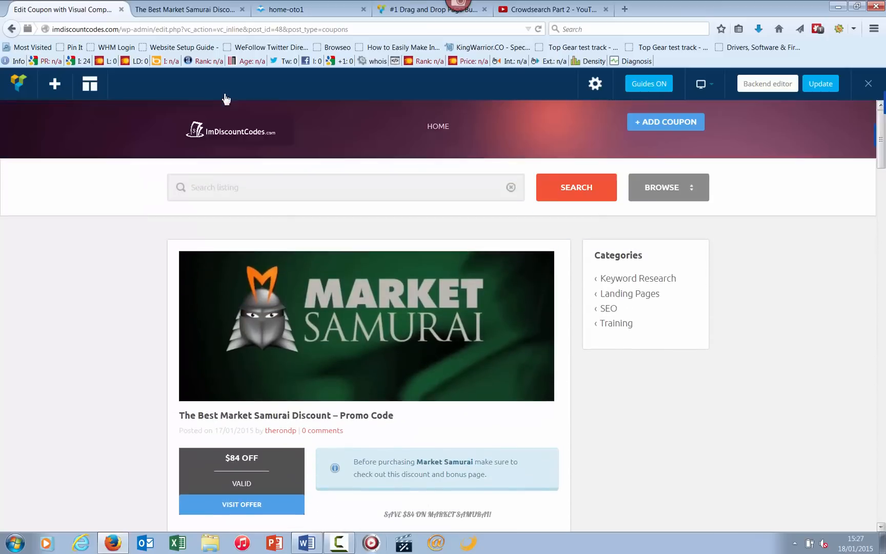
scroll(226, 98, down, 10)
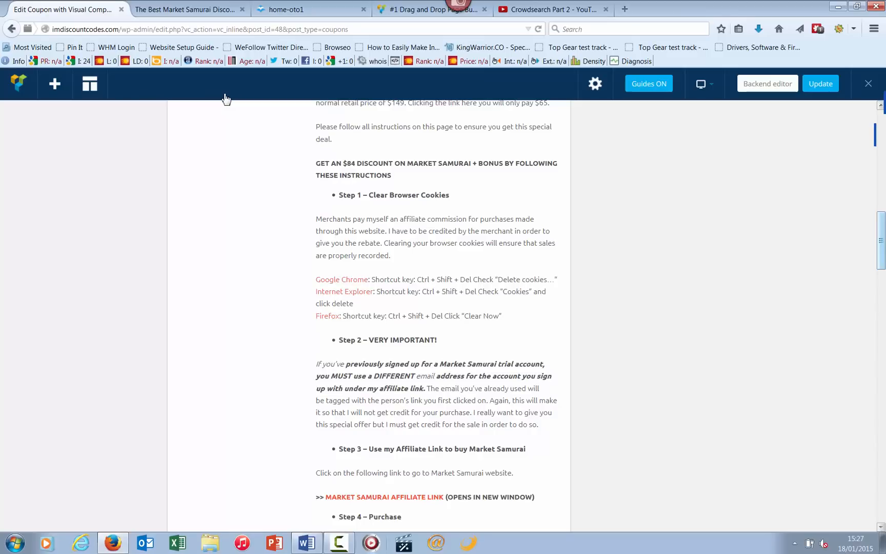
scroll(226, 99, up, 14)
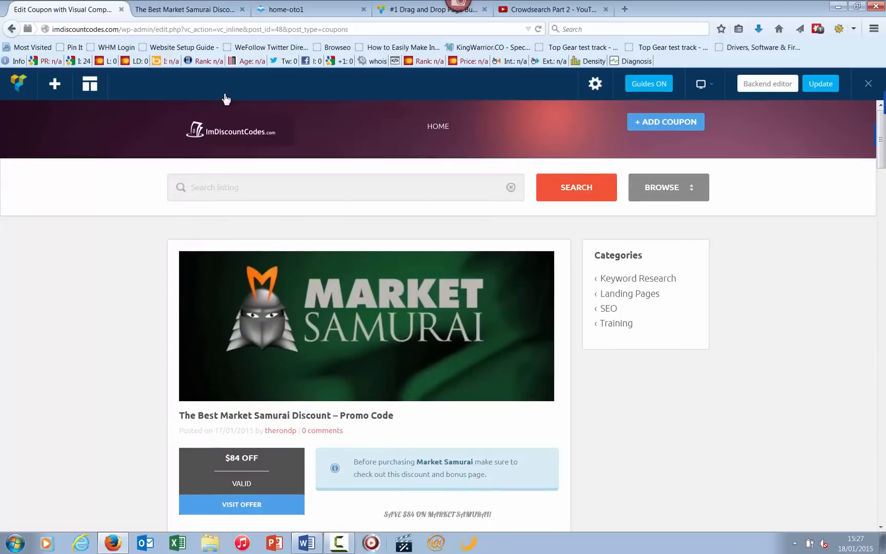
scroll(226, 99, down, 7)
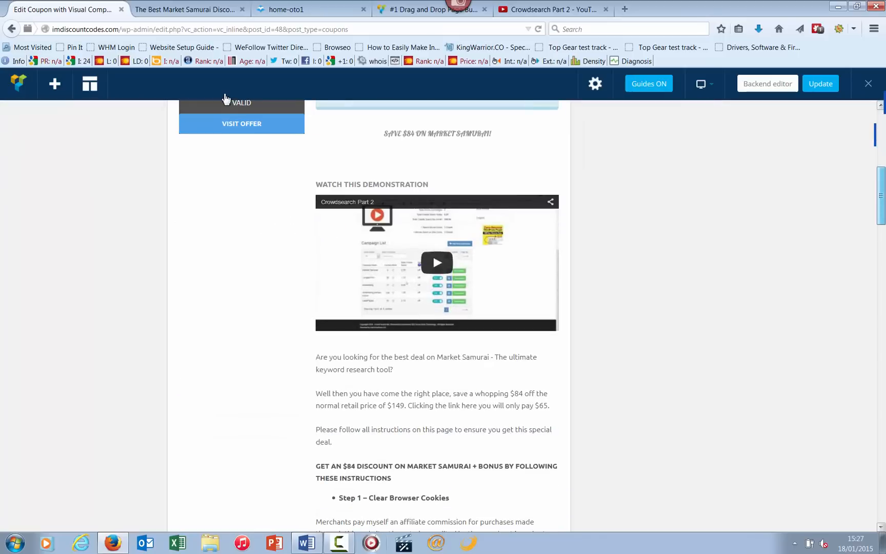
scroll(226, 99, down, 6)
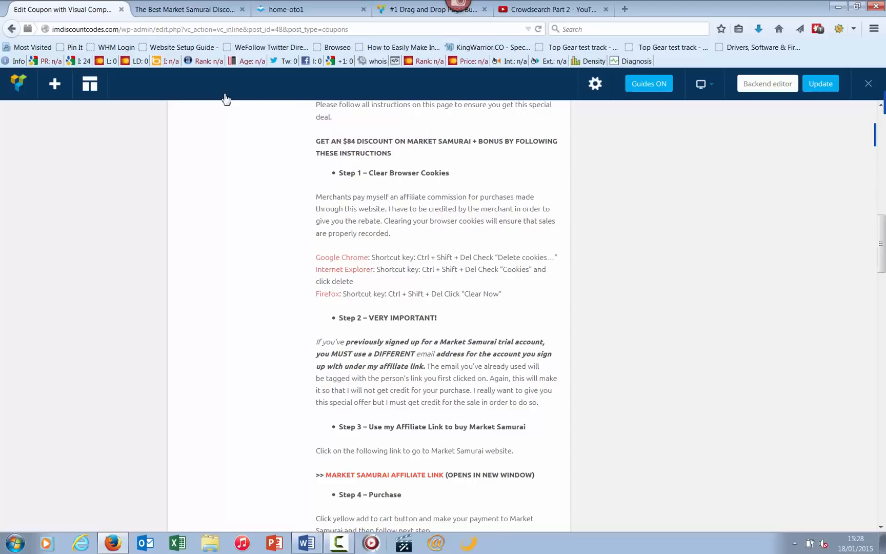
scroll(226, 99, up, 3)
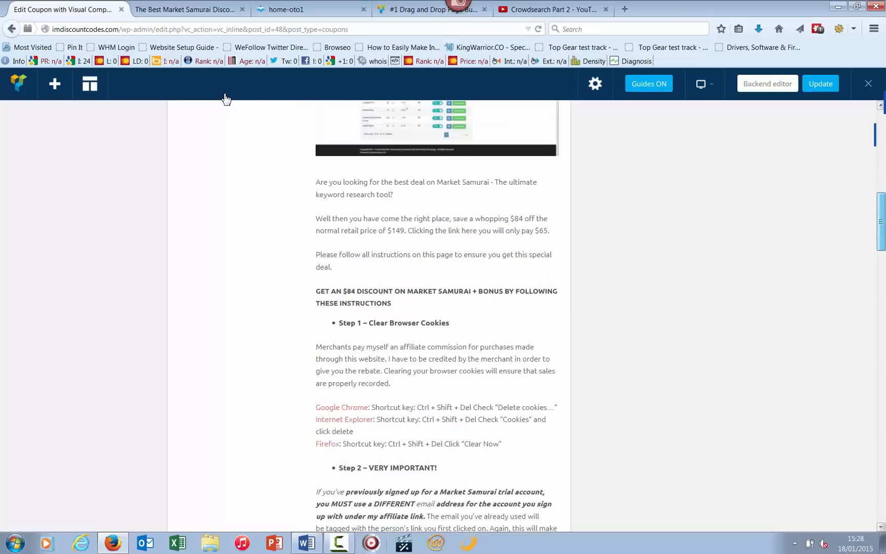
Step: Review the whole coupon page in the frontend editor, from the site header down to the call-to-action, pie chart and related posts
scroll(227, 99, up, 5)
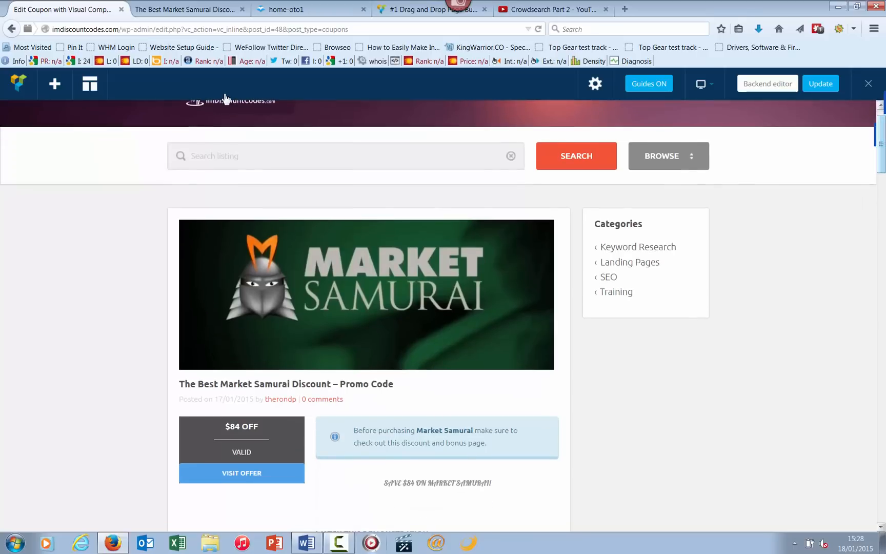
scroll(226, 99, up, 1)
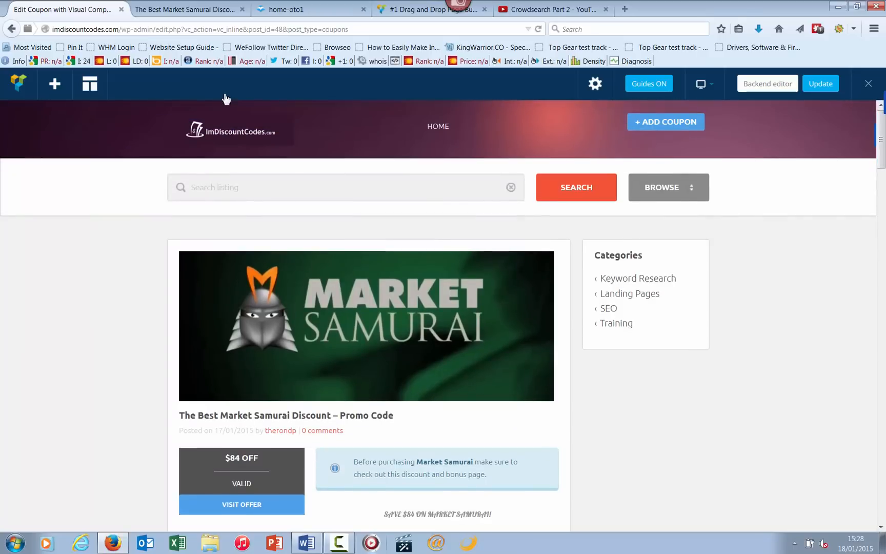
scroll(226, 99, down, 5)
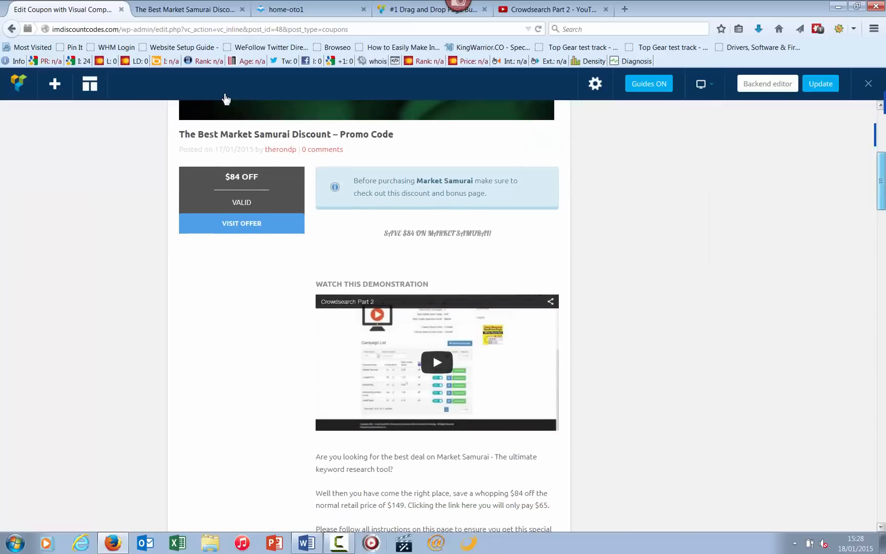
scroll(226, 99, down, 5)
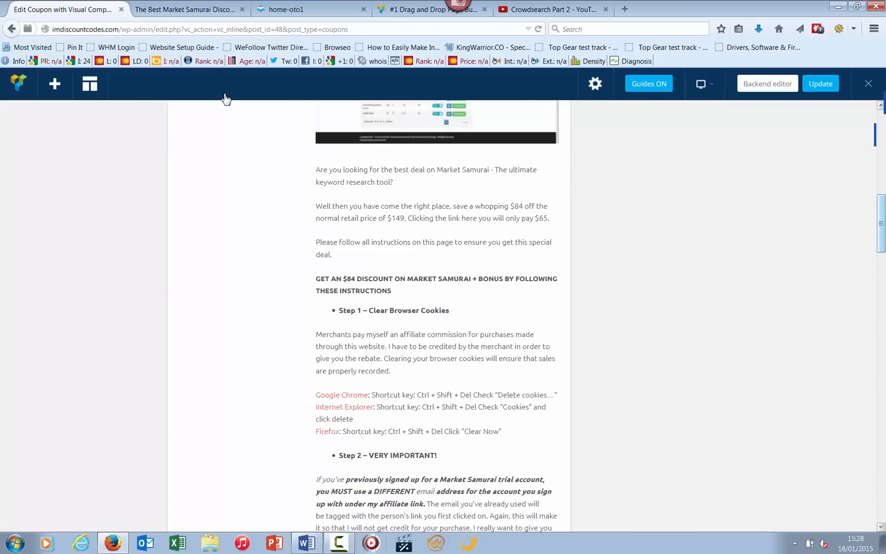
scroll(226, 99, down, 14)
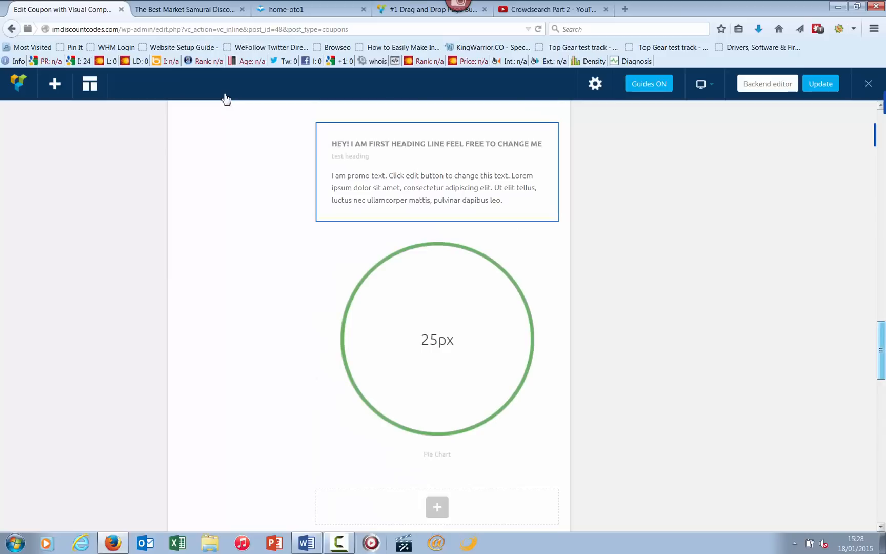
scroll(226, 98, down, 3)
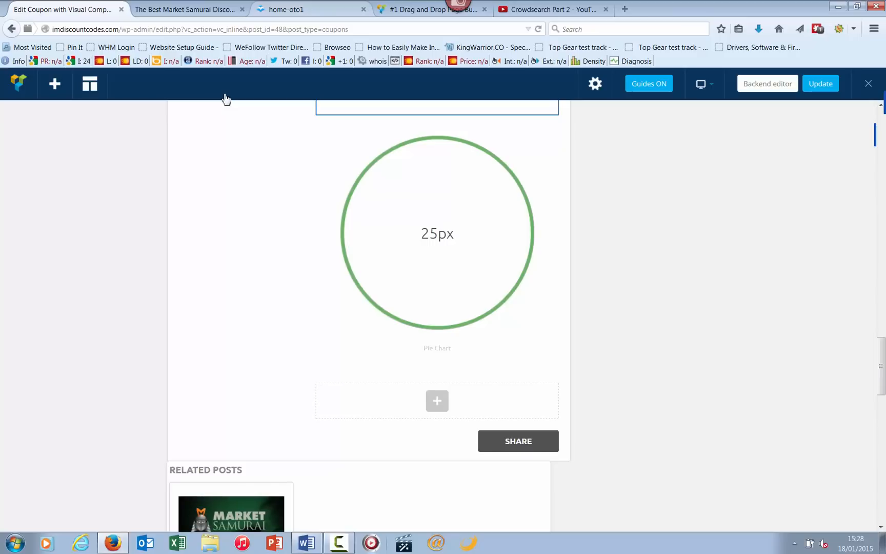
Step: Look over the home-oto1 page in the LeadPages editor and return to the published Market Samurai coupon page
click(287, 9)
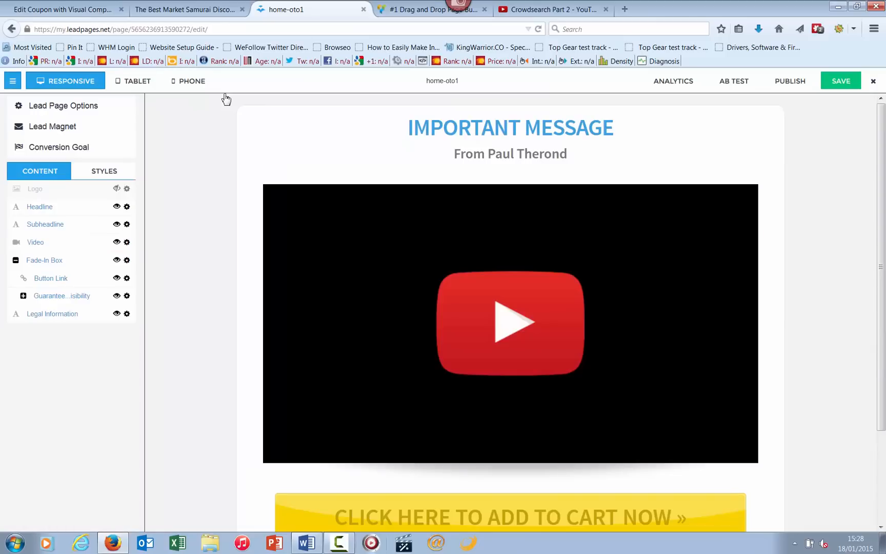
scroll(227, 98, down, 3)
scroll(226, 99, up, 3)
click(184, 9)
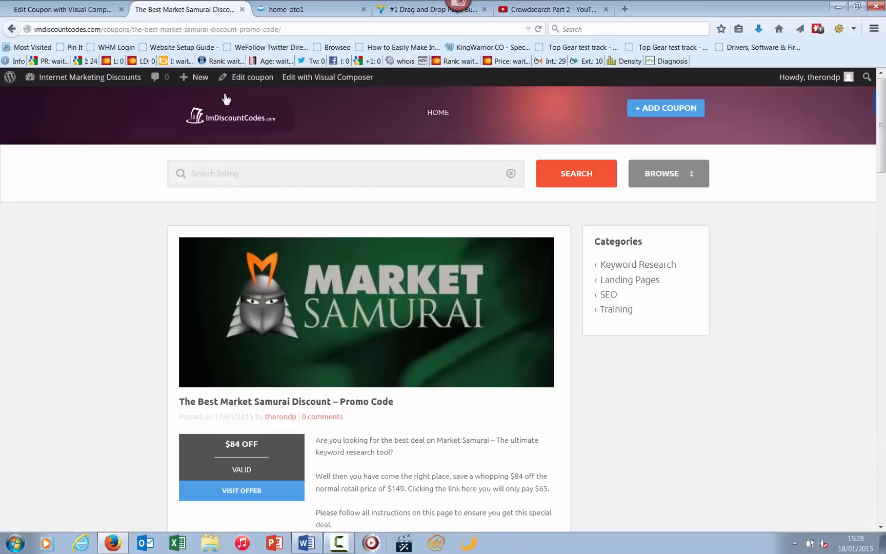